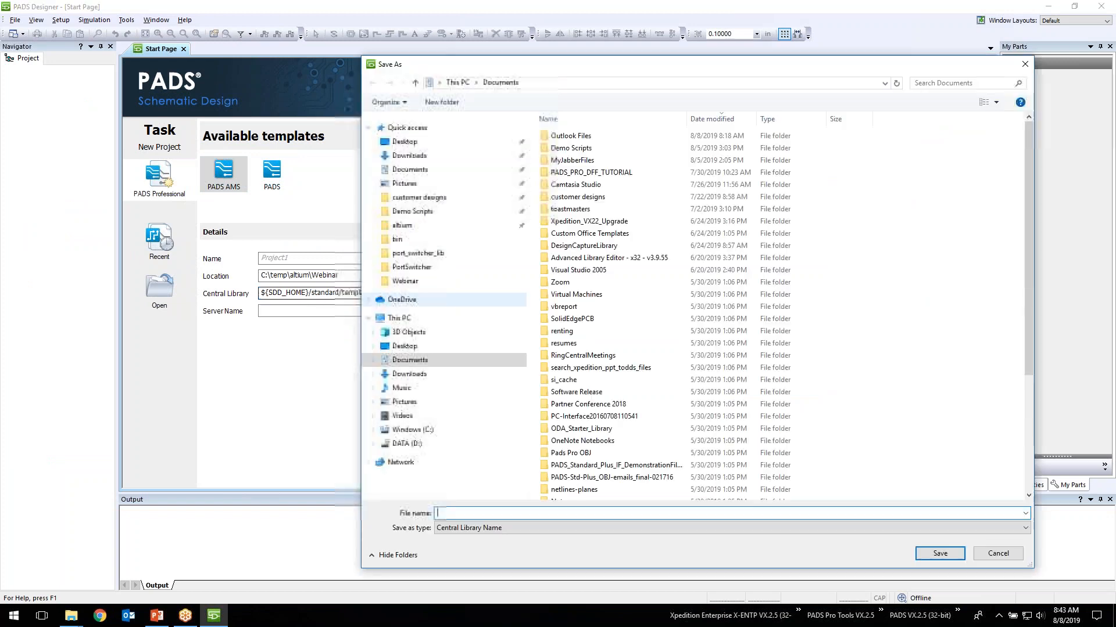
Save a new central library named port_switcher_lib in the C:\temp\altium\Webinar folder.
left_click(426, 229)
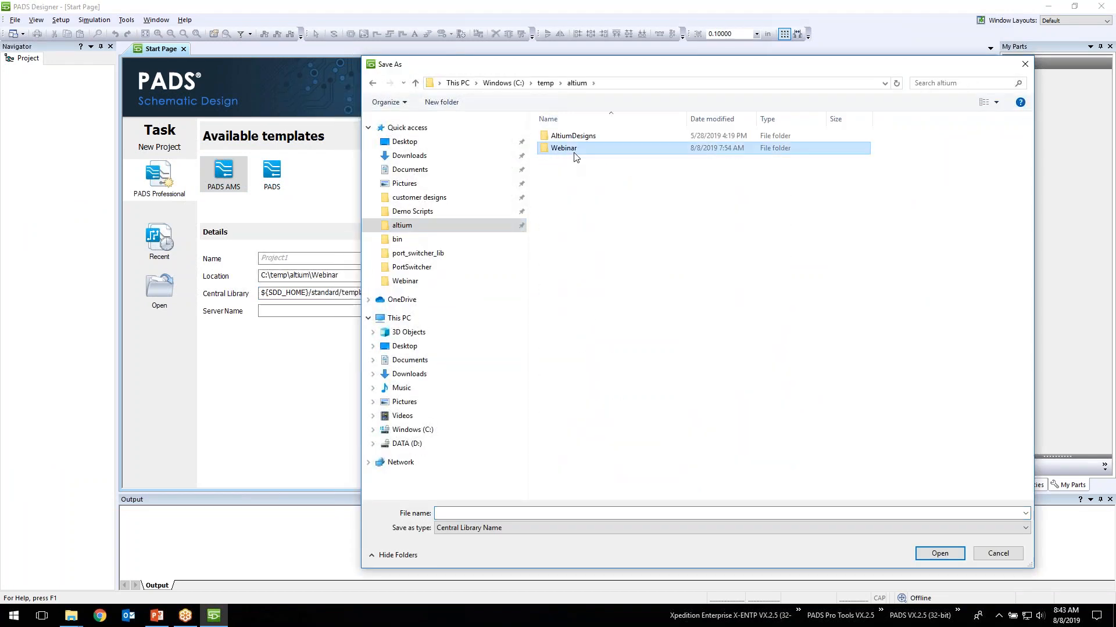
double_click(559, 148)
left_click(513, 512)
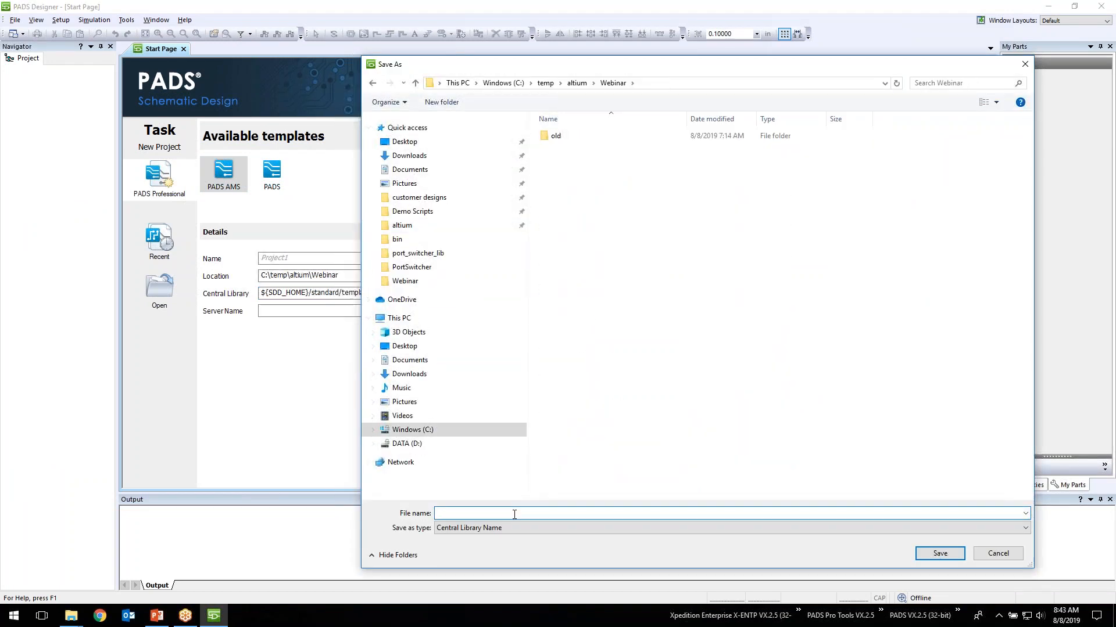
type("port_switcher_lib")
left_click(940, 553)
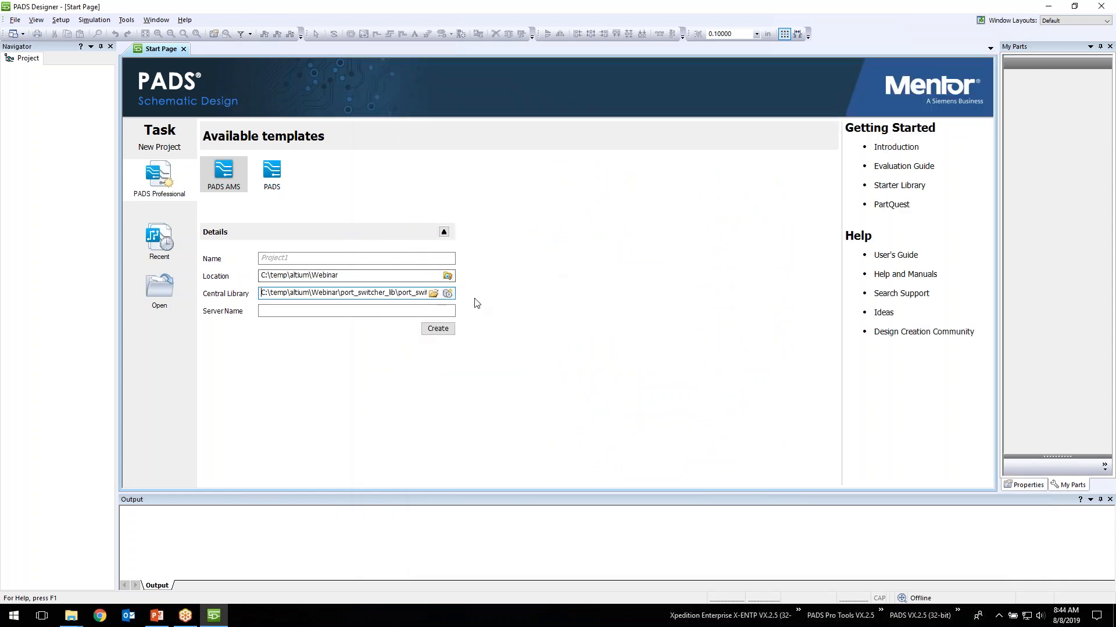
Create the PADS Professional project port_switcher with the PADS Professional DL product license.
left_click(341, 259)
type("por")
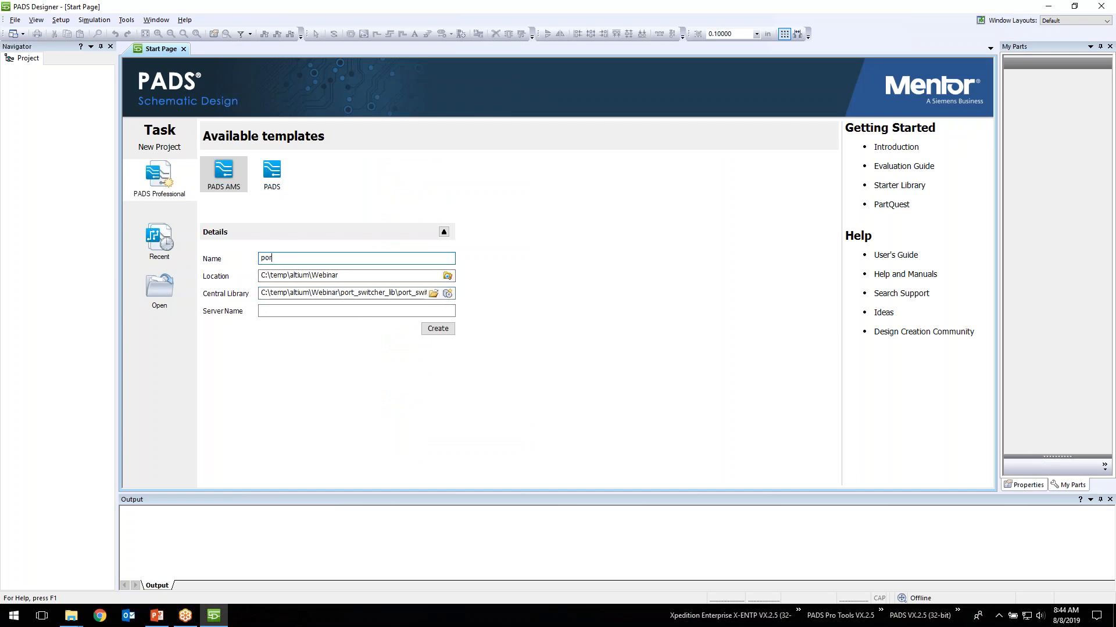
type("t_switcher")
left_click(453, 335)
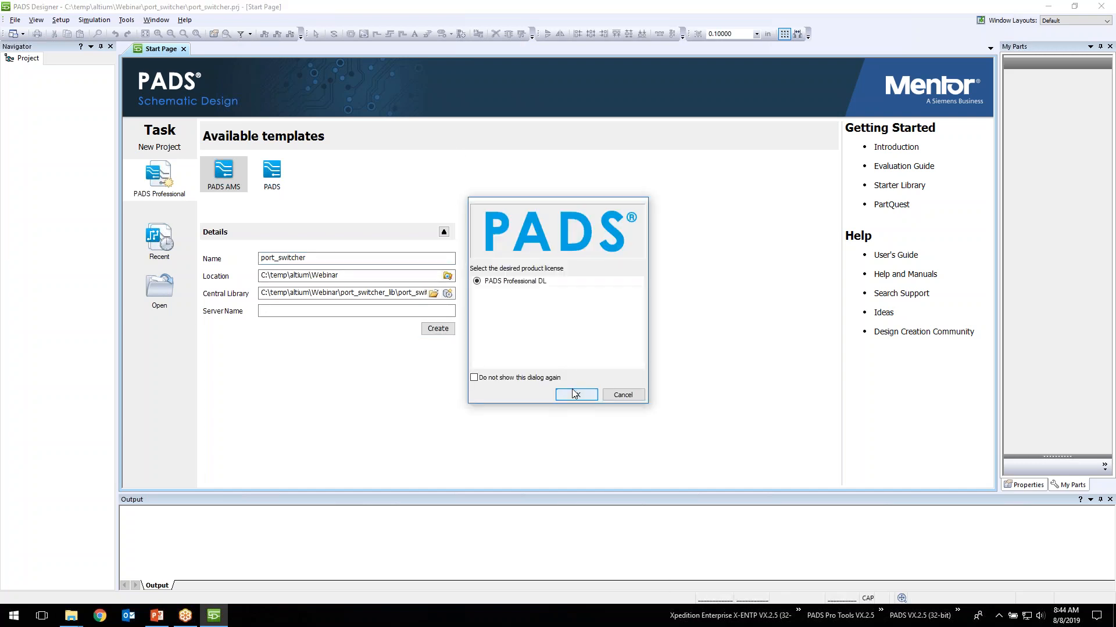
left_click(576, 394)
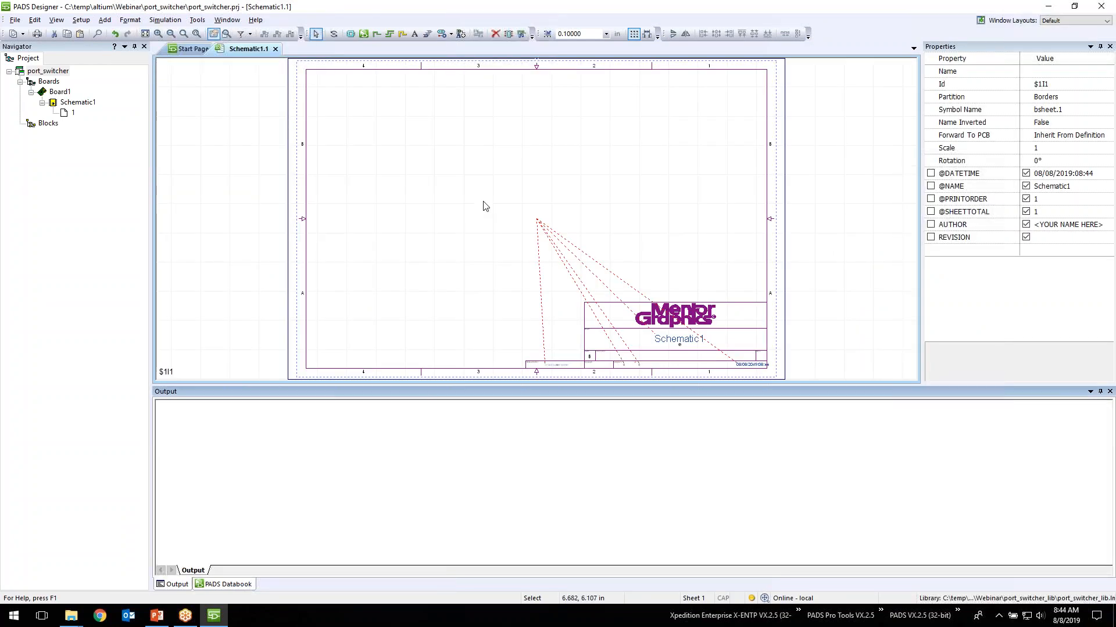
left_click(244, 160)
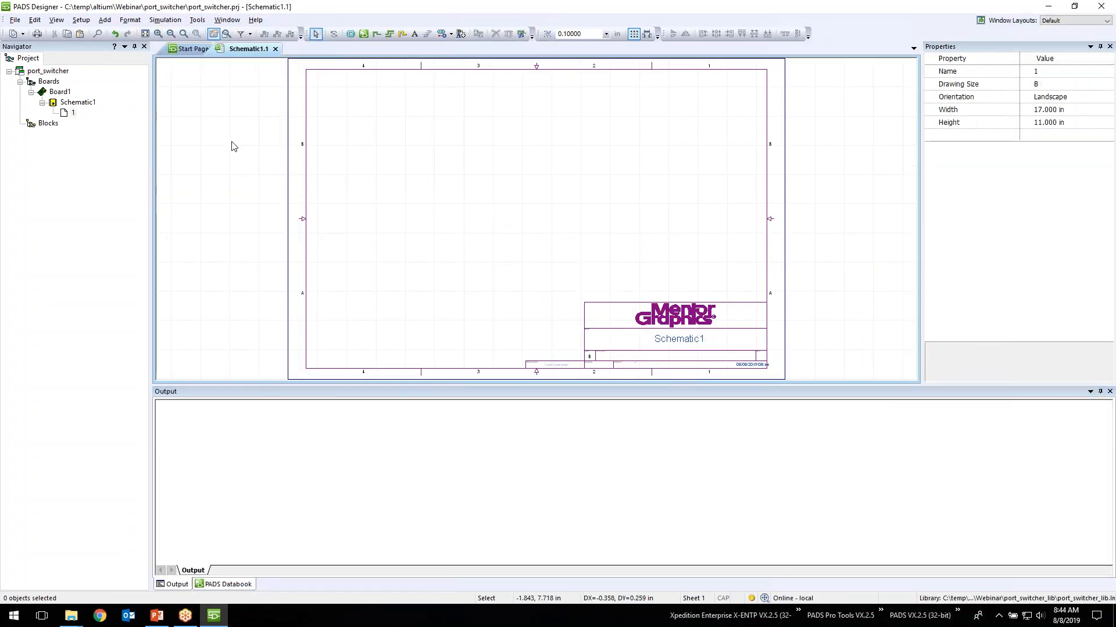
Open the project's central library in PADS Library Tools and dismiss the property file notice.
left_click(204, 24)
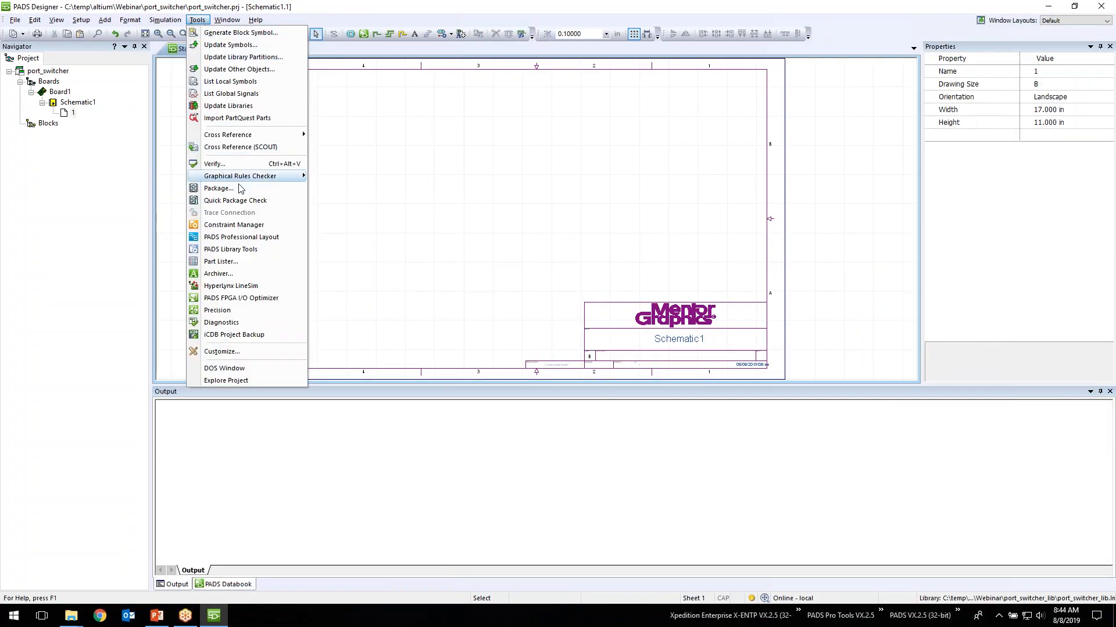
left_click(246, 251)
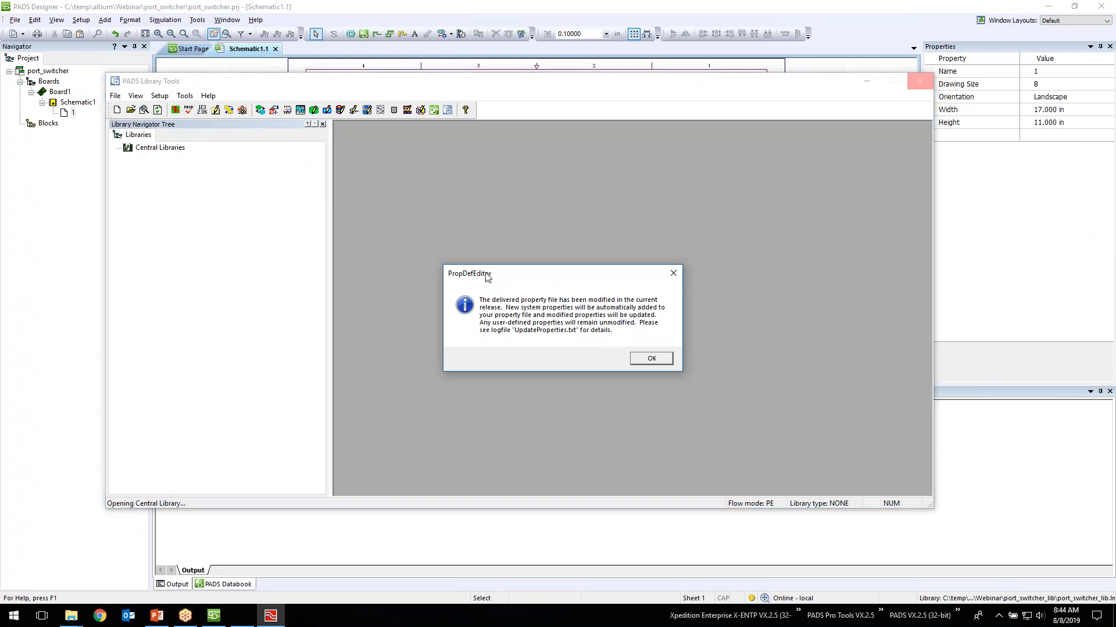
left_click(655, 361)
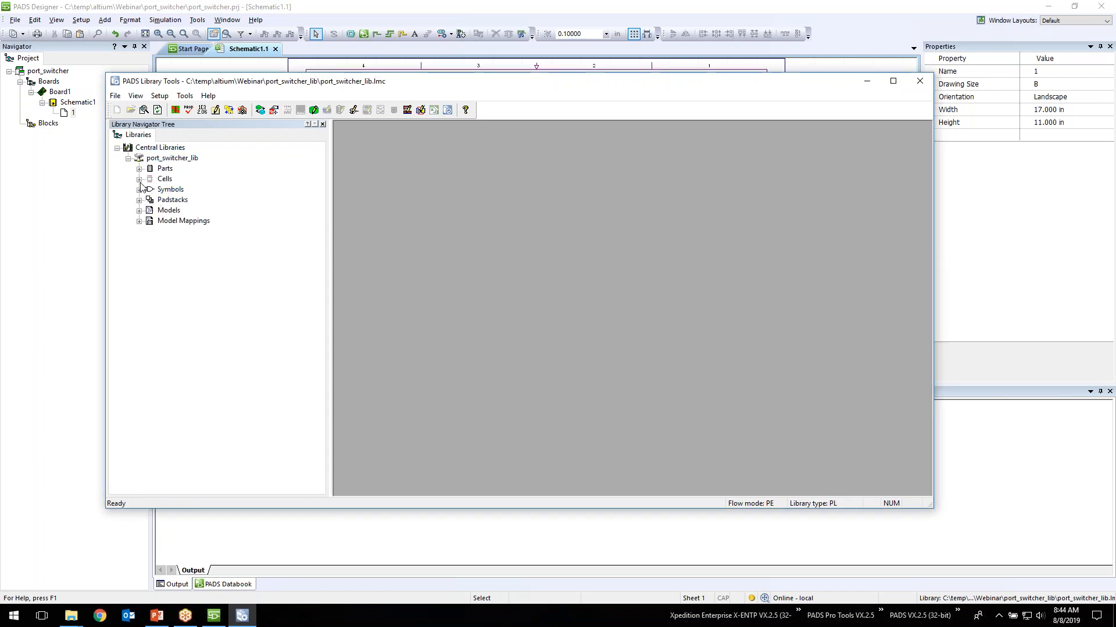
Inspect the Parts and Cells partitions of port_switcher_lib in the library tree.
left_click(140, 180)
left_click(140, 169)
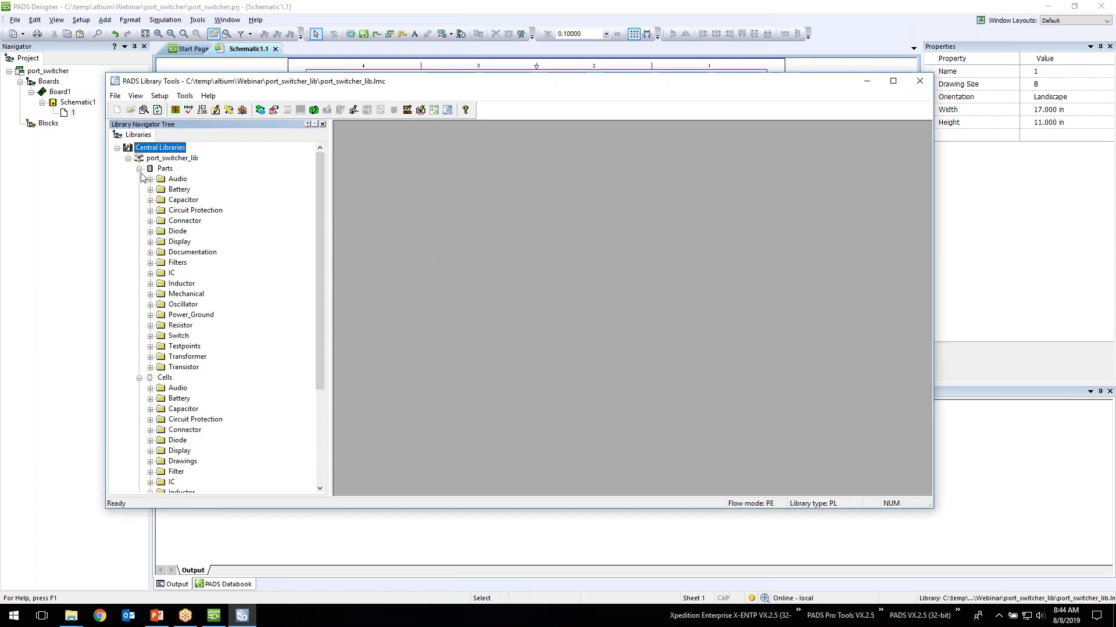
left_click(139, 170)
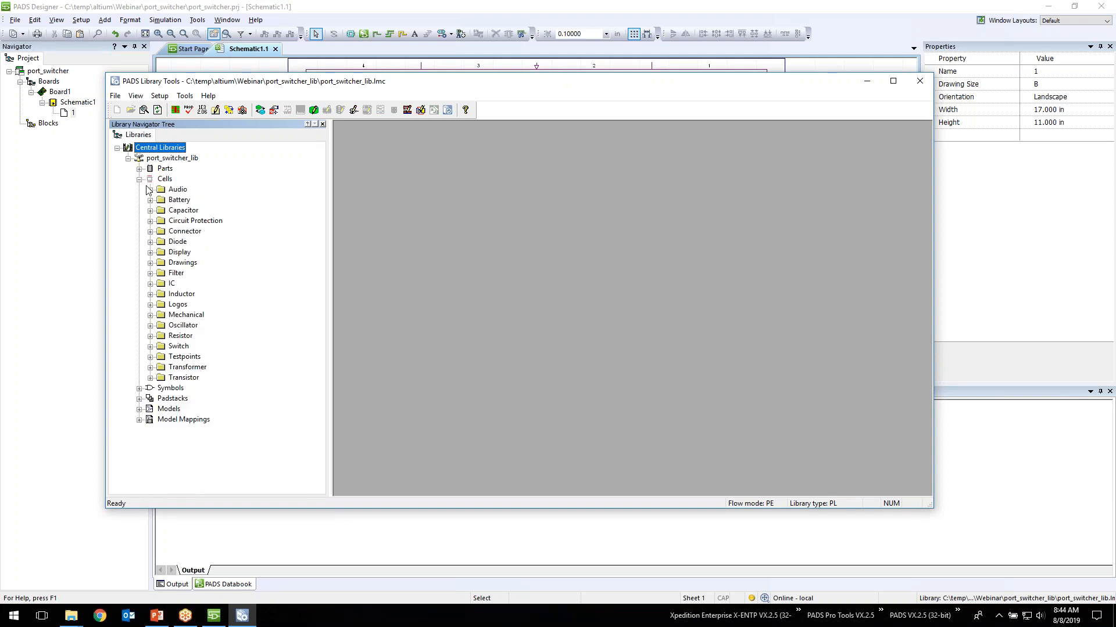
left_click(140, 180)
Examine the Symbols partitions, including Audio, Battery, borders and Builtin, collapse the tree and minimize PADS Library Tools.
left_click(140, 190)
left_click(151, 201)
left_click(151, 221)
left_click(151, 242)
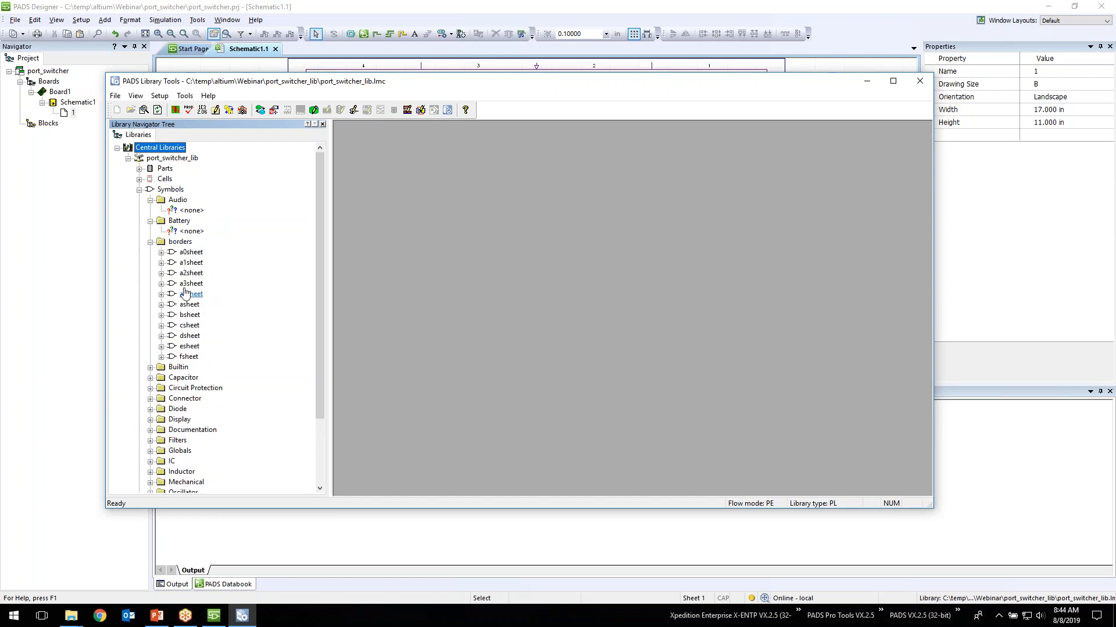
left_click(151, 221)
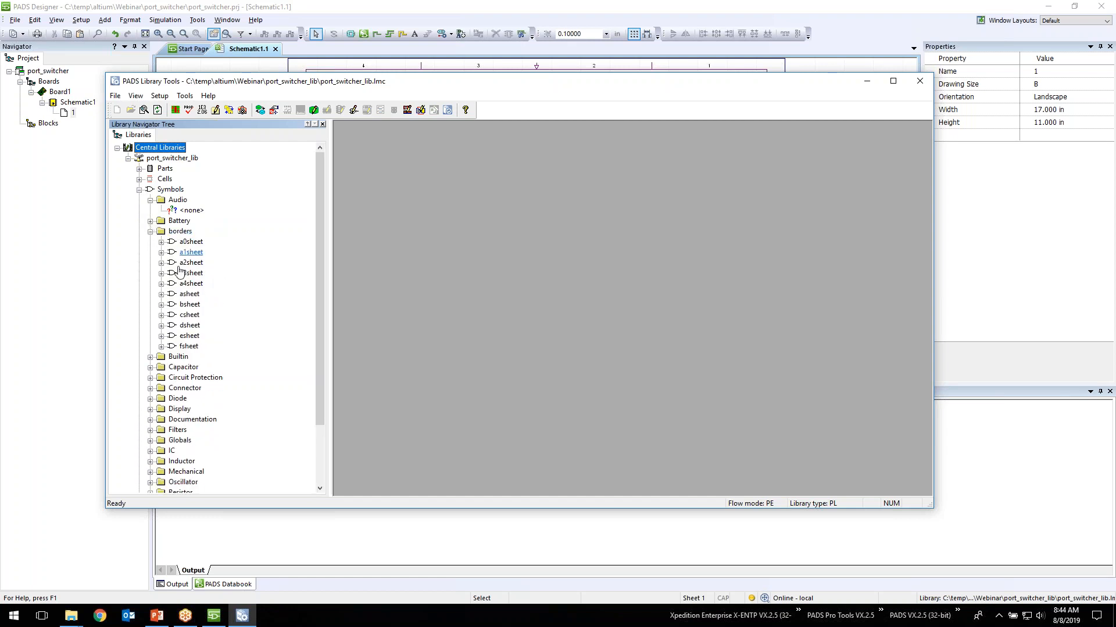
left_click(150, 378)
left_click(150, 369)
left_click(150, 389)
left_click(150, 368)
left_click(151, 232)
left_click(140, 189)
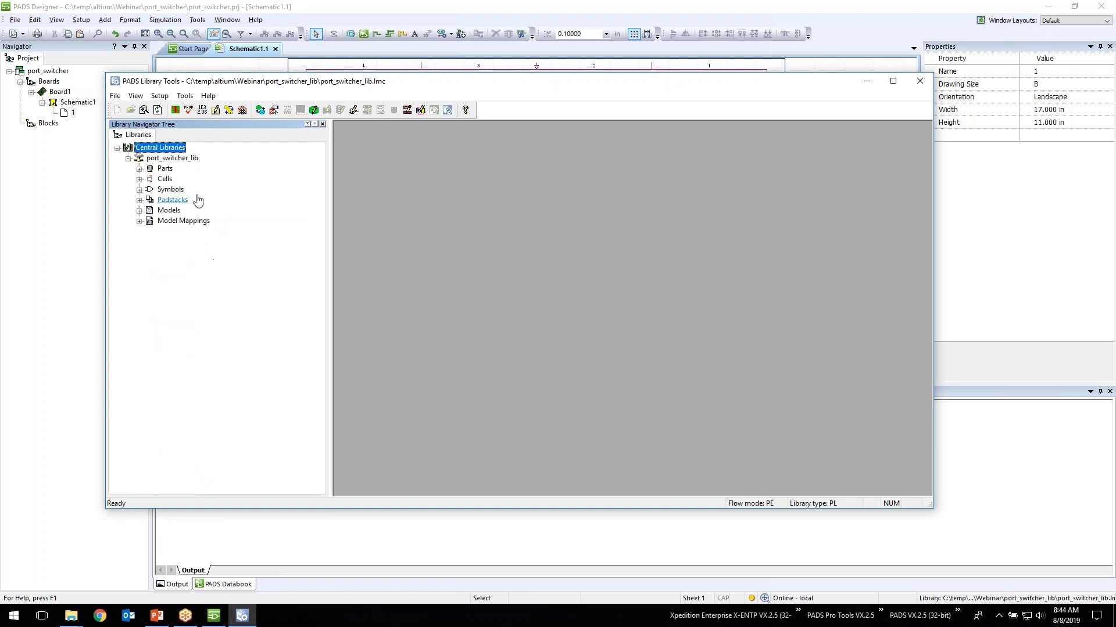
left_click(866, 82)
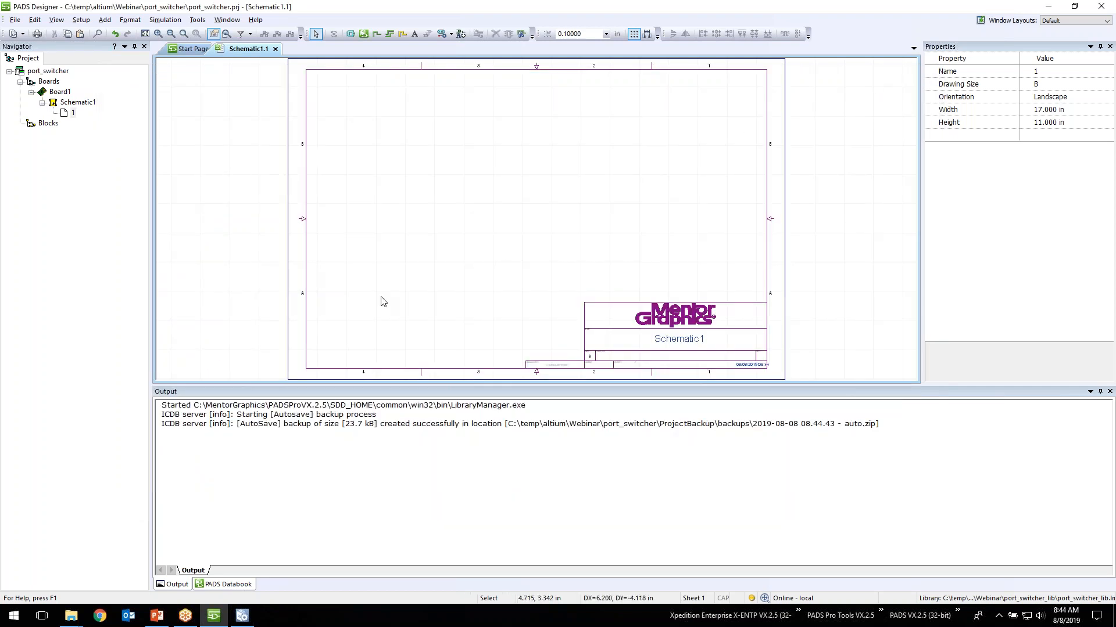
Show the Migration Flow slide in PowerPoint and open the alt2pads configuration settings file from the pads\win32\bin folder in Notepad.
left_click(157, 615)
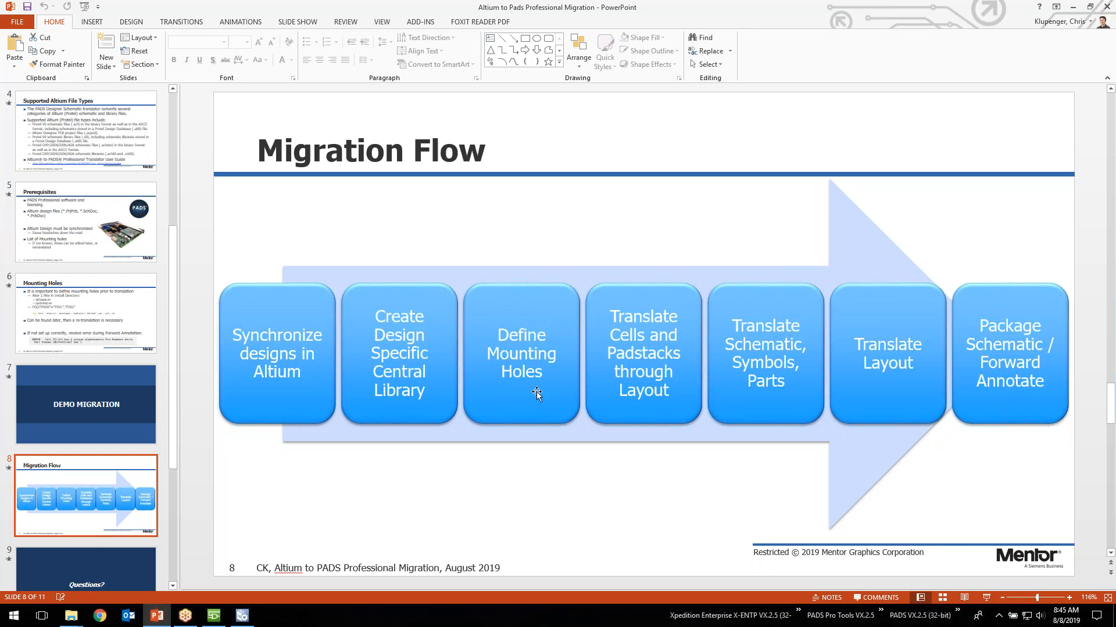
mouse_move(77, 620)
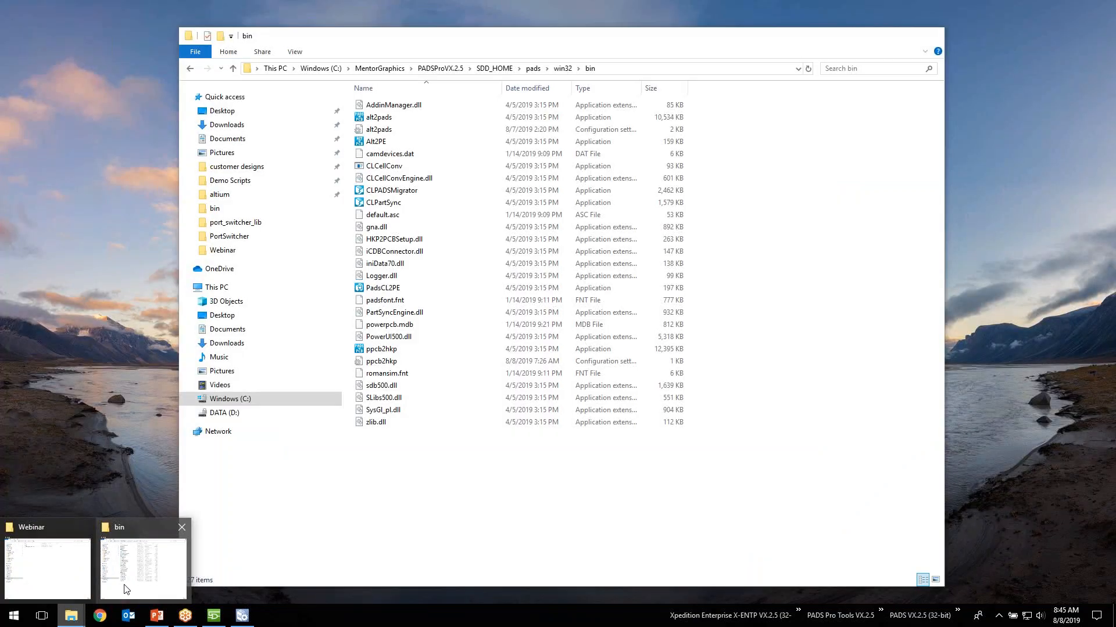
left_click(143, 566)
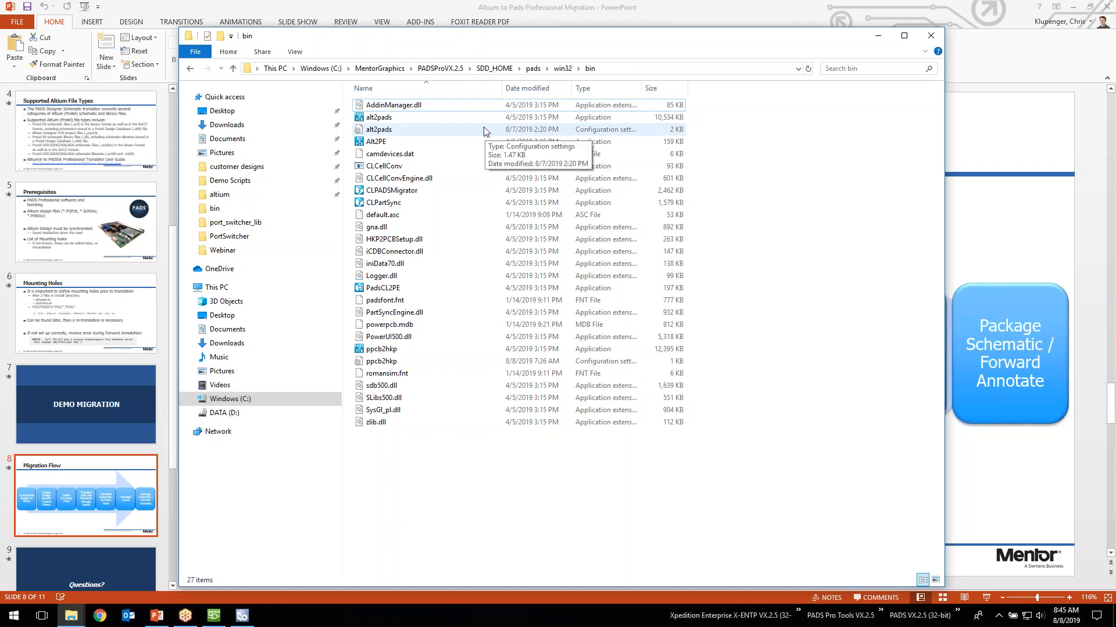
left_click(395, 132)
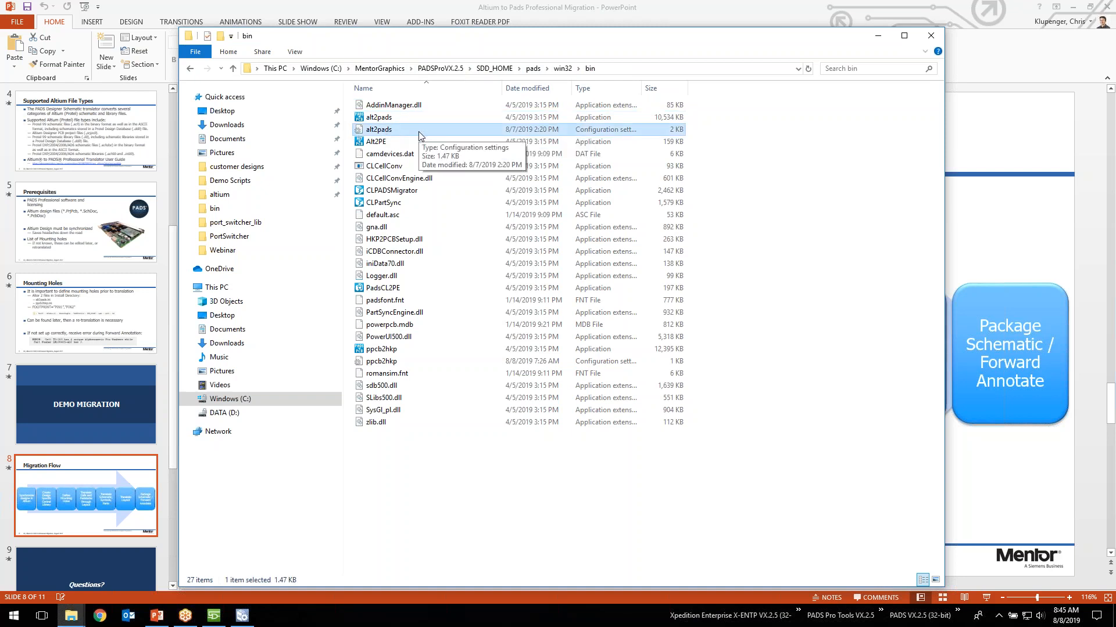
double_click(419, 132)
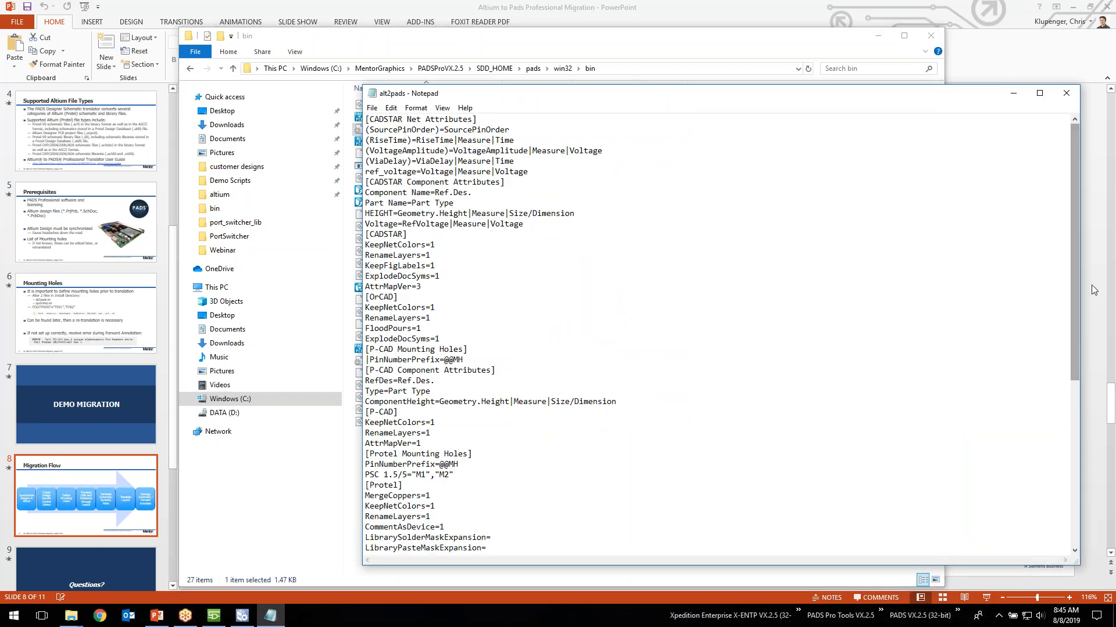
Examine the Protel Mounting Holes section of alt2pads, covering the PinNumberPrefix and PSC 1.5/5 lines, and close the file.
mouse_move(1076, 284)
left_mouse_down()
mouse_move(1075, 305)
mouse_move(1074, 279)
left_mouse_up()
scroll(615, 331, "down", 2)
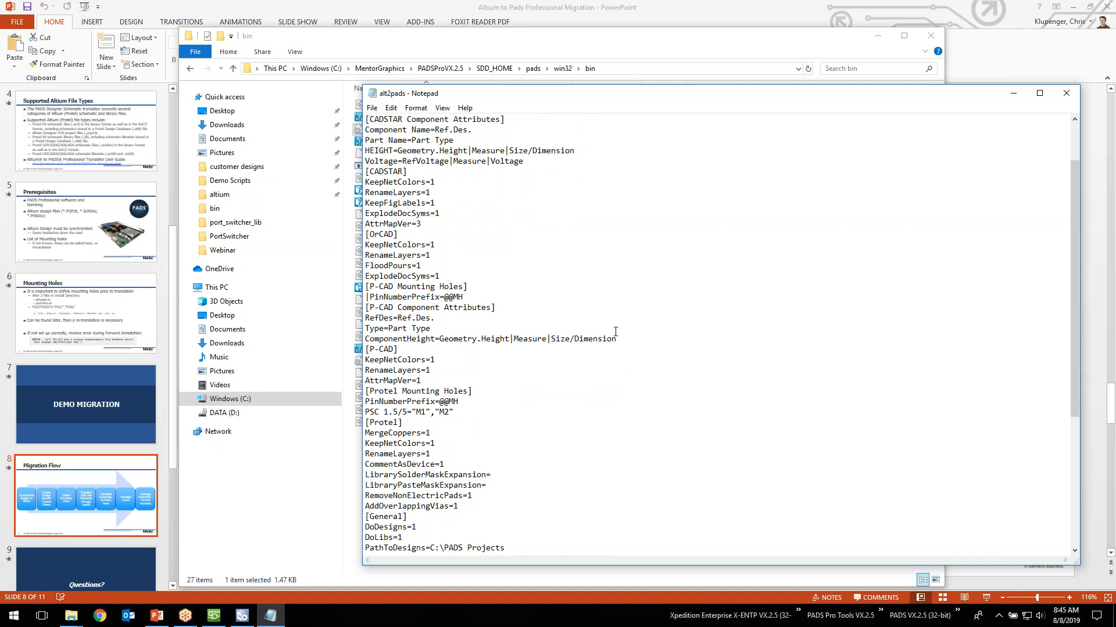
scroll(615, 332, "down", 2)
left_click_drag(364, 329, 466, 348)
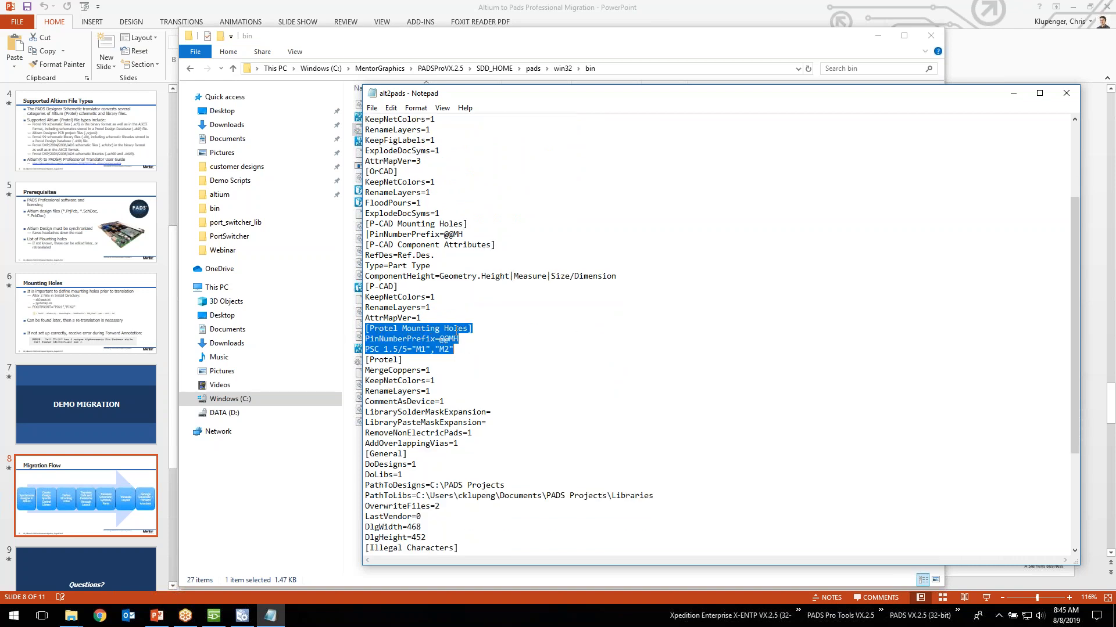
left_click(367, 340)
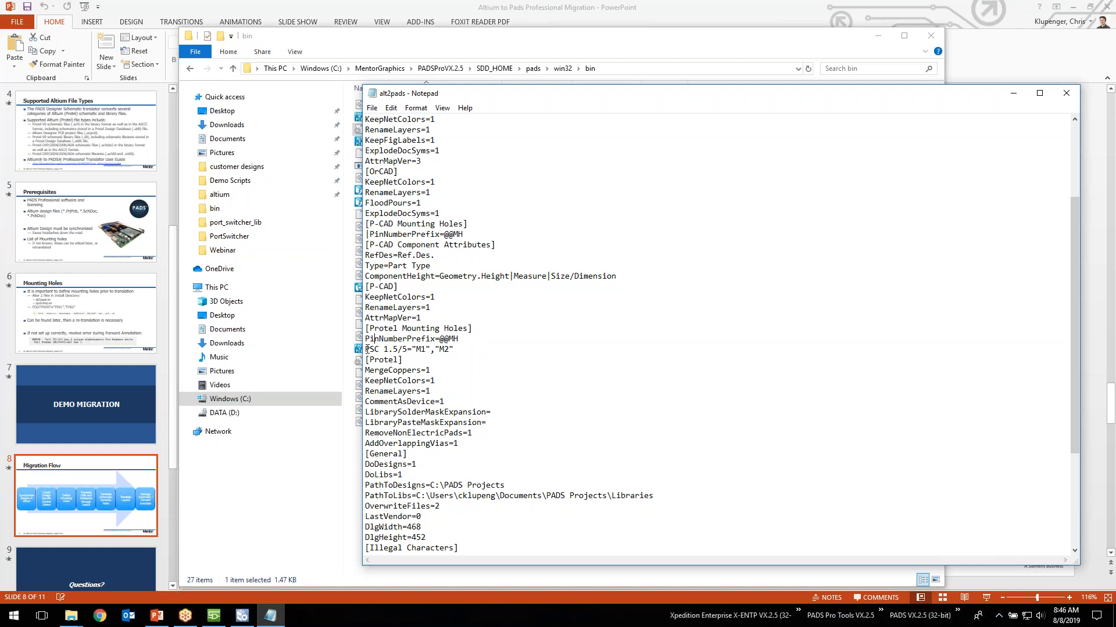
left_click_drag(366, 349, 456, 349)
left_click(464, 352)
left_click_drag(367, 349, 408, 349)
left_click(408, 349)
left_click_drag(1057, 97, 998, 97)
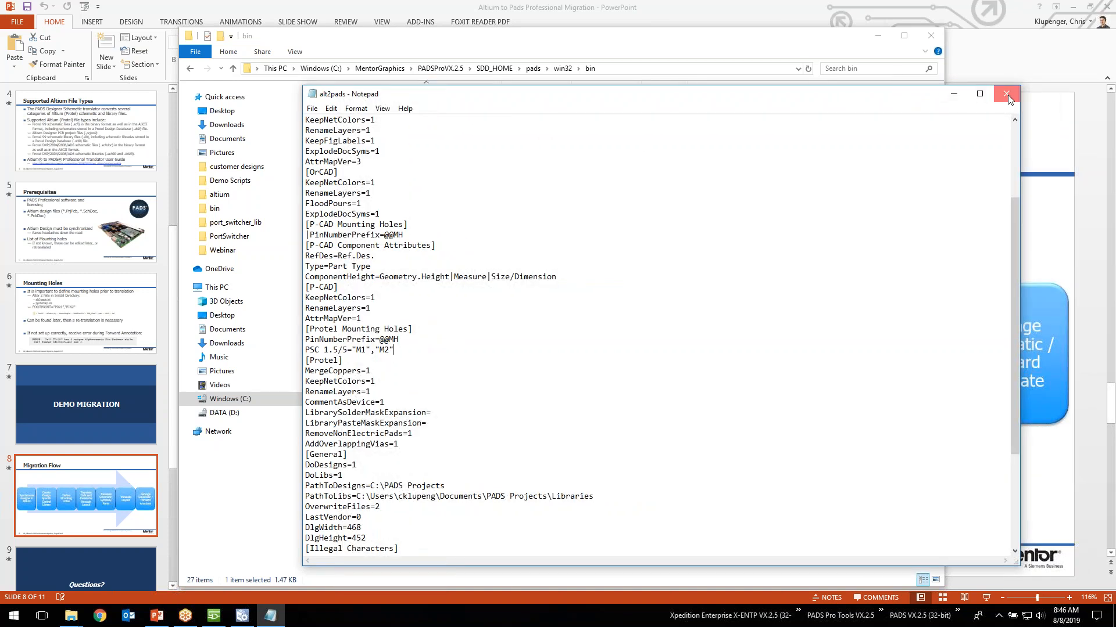
left_click(1007, 95)
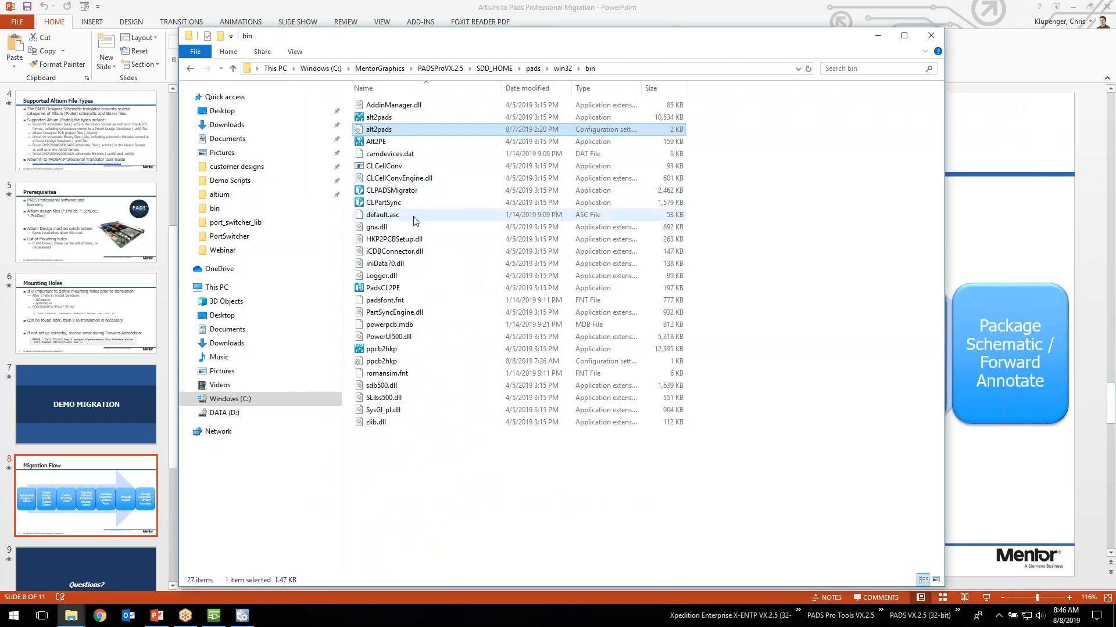
Open the ppcb2hkp configuration settings file, check the PinNumberPrefix line under Mounting Holes, and close it.
left_click(382, 362)
double_click(410, 362)
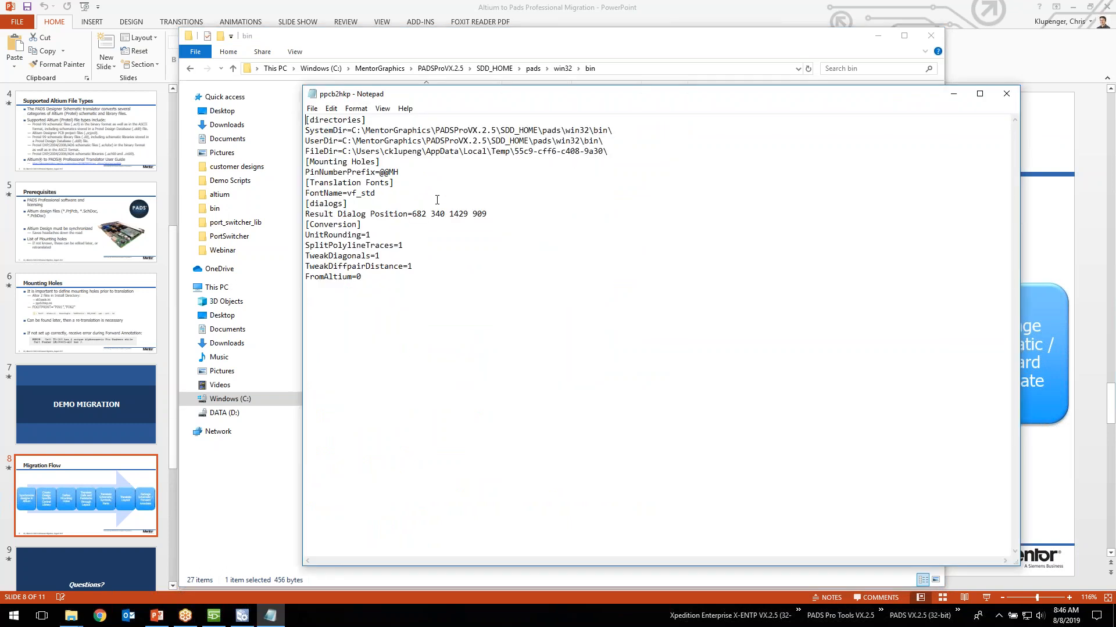
left_click_drag(306, 172, 400, 173)
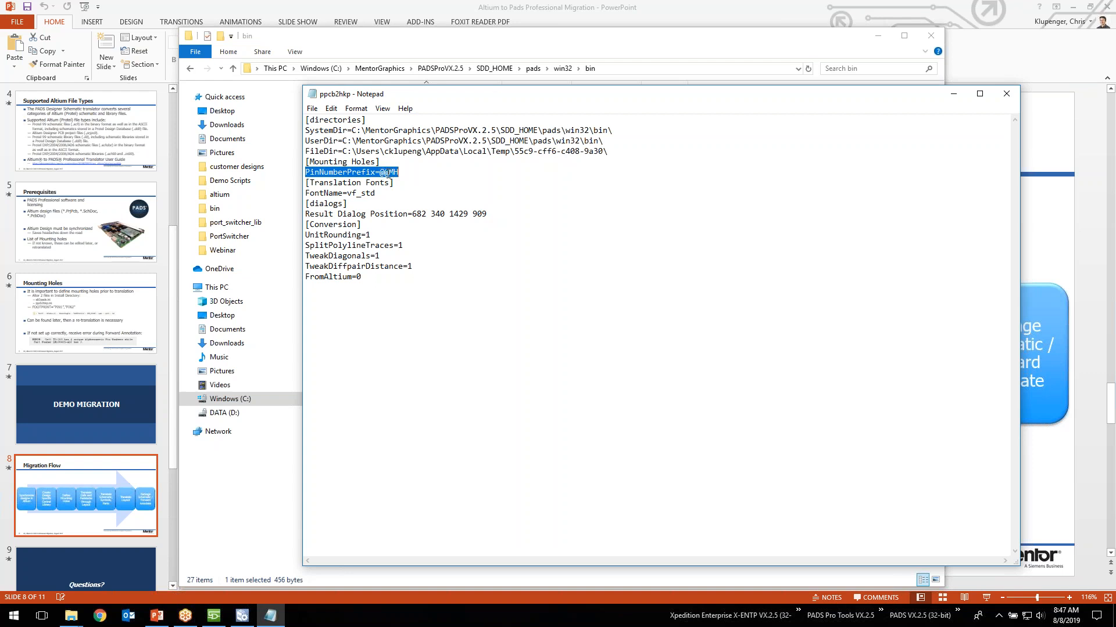
left_click(402, 172)
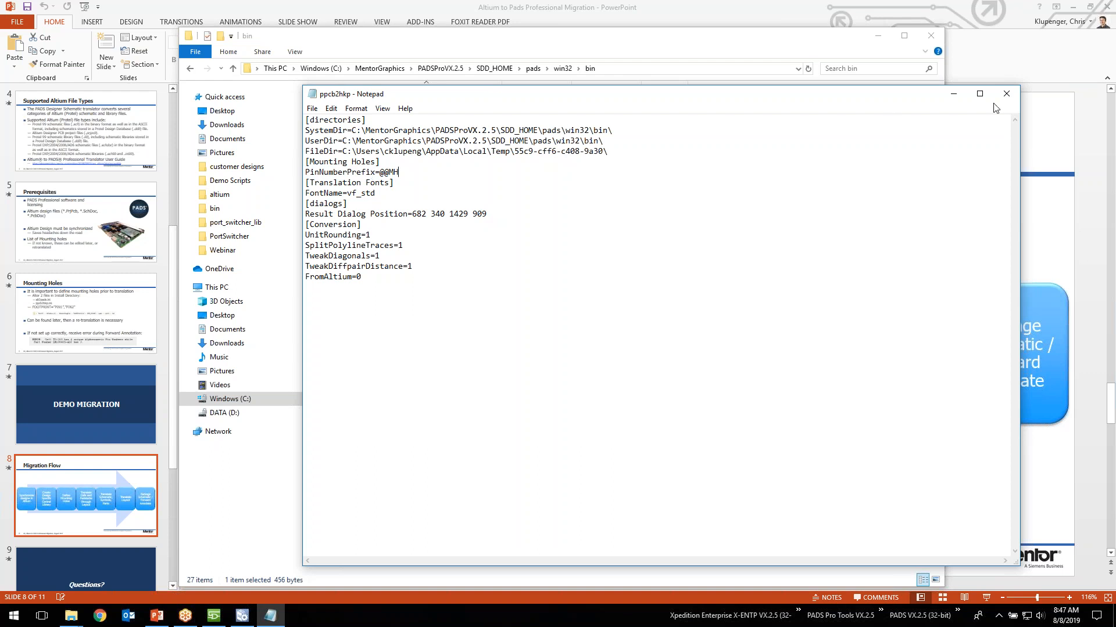
left_click(1007, 95)
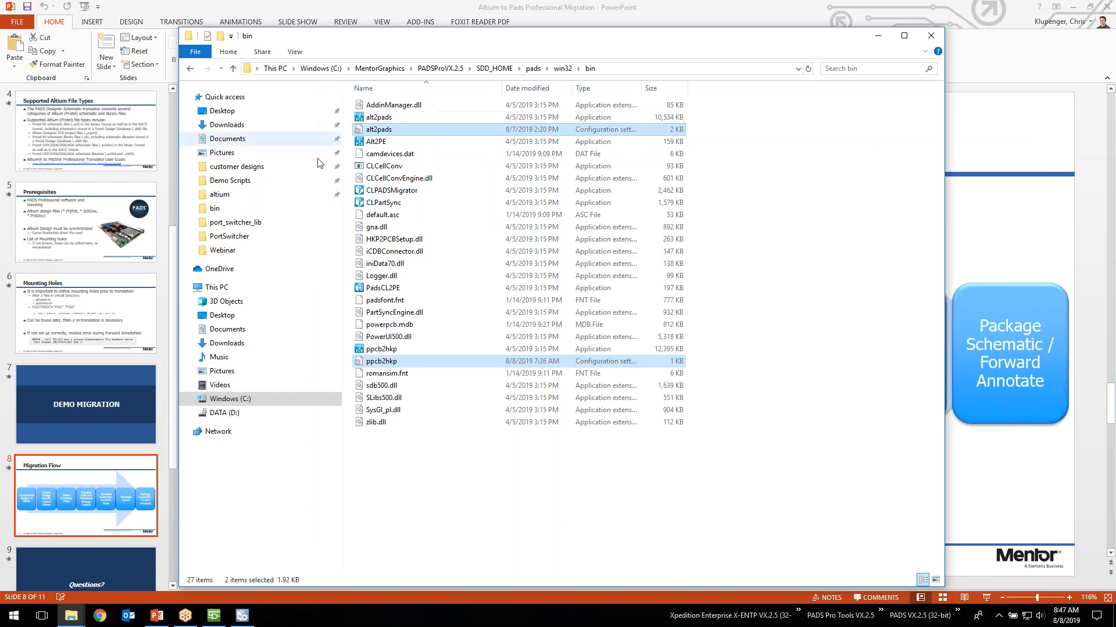
Point out the alt2pads and ppcb2hkp configuration files as a selection and minimize the bin folder window.
left_click(492, 123, "ctrl")
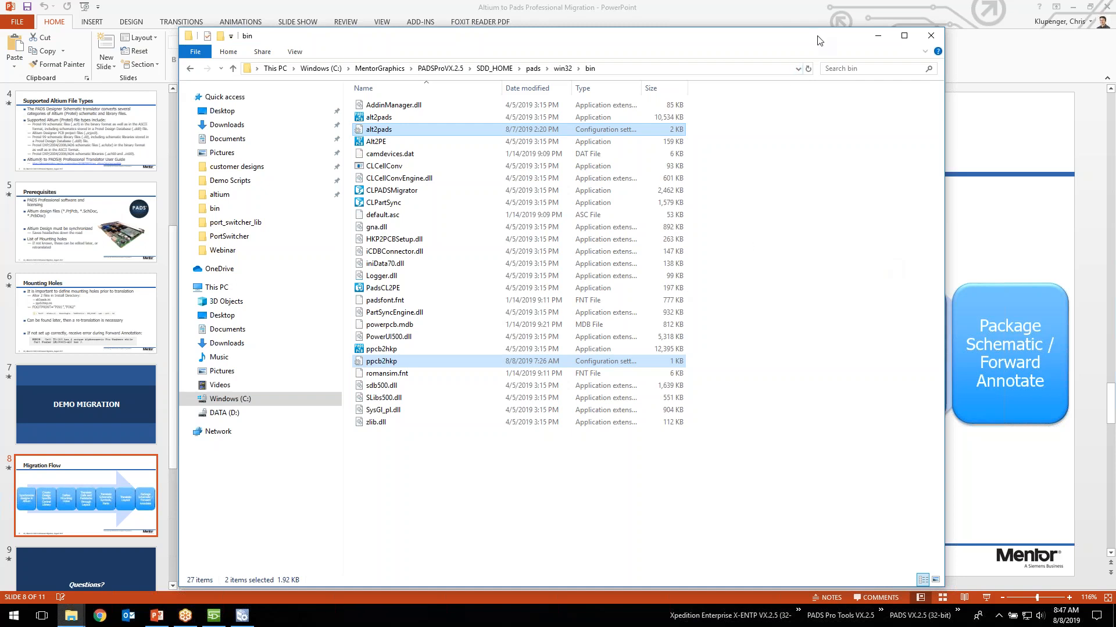
left_click_drag(820, 39, 785, 97)
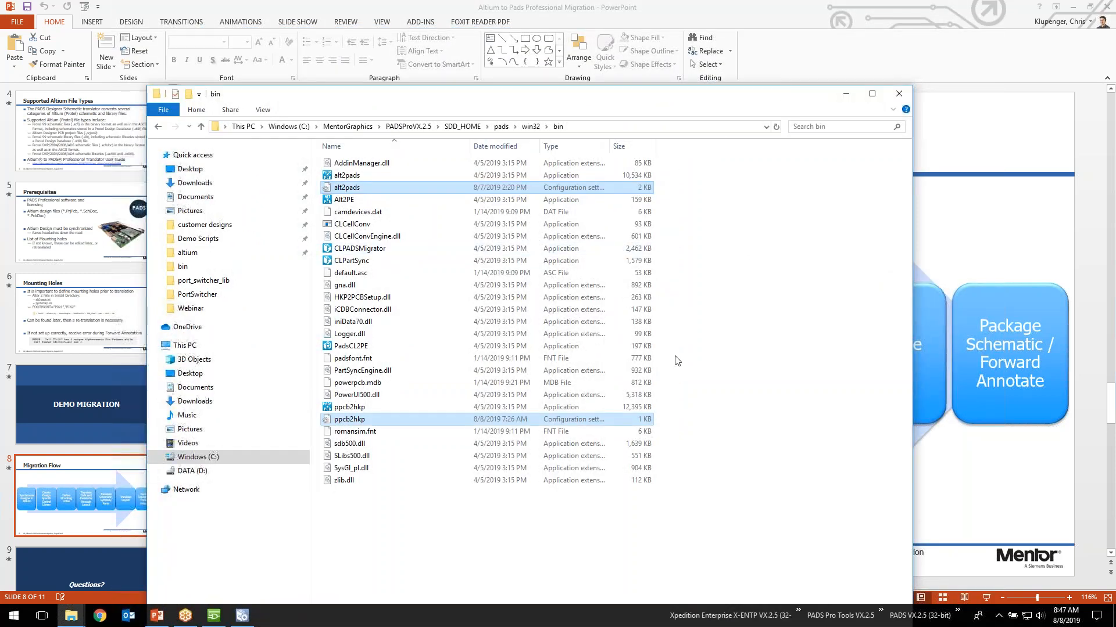
left_click(846, 94)
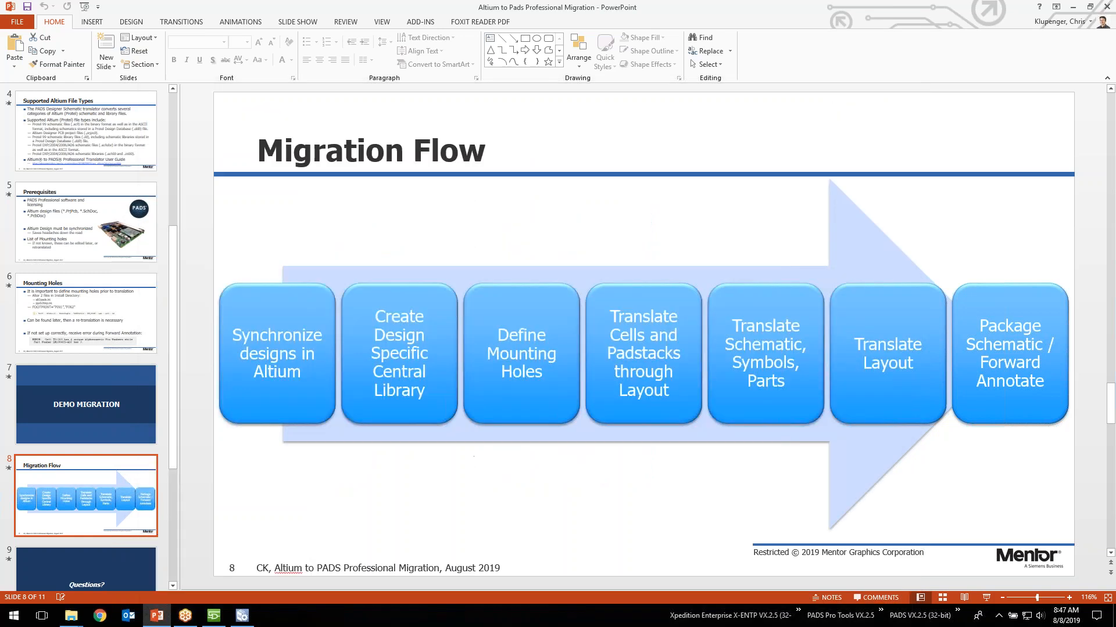
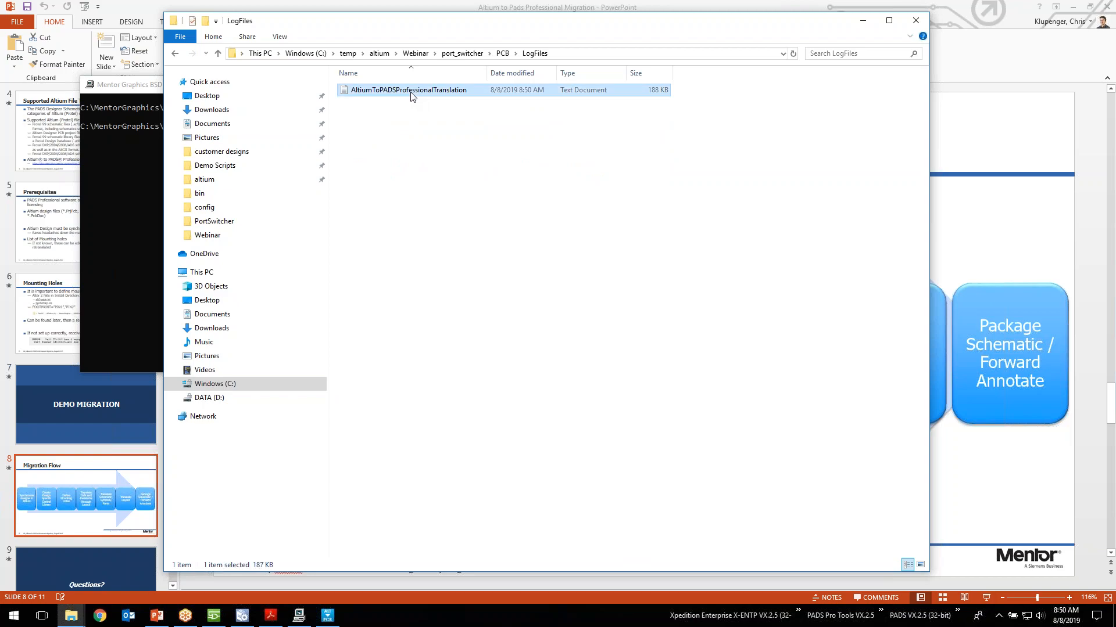
Review the translation messages in the AltiumToPADSProfessionalTranslation log file.
mouse_move(1012, 131)
left_mouse_down()
mouse_move(1012, 302)
mouse_move(1015, 116)
left_mouse_up()
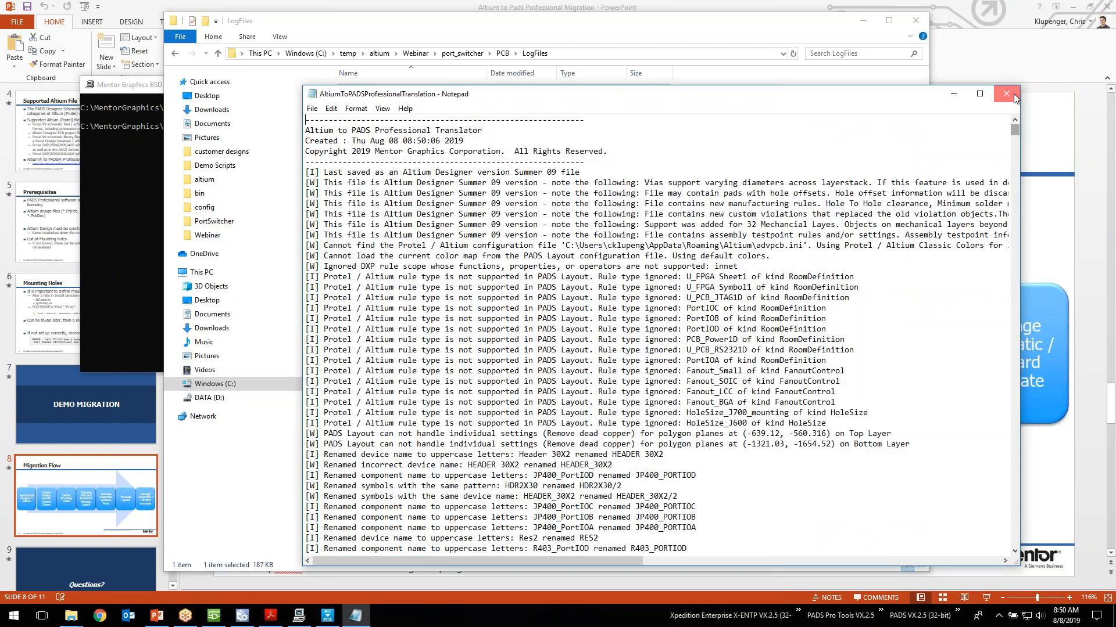
Close the translation log, put away its LogFiles folder window, and return to the Migration Flow slide.
left_click(1010, 93)
left_click(863, 21)
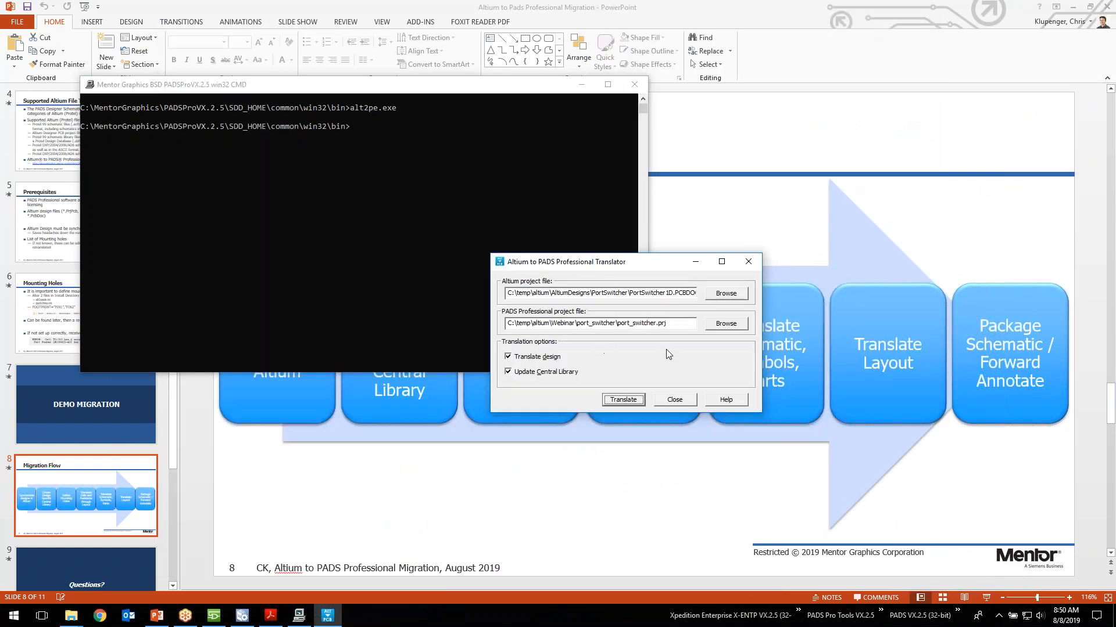
left_click(570, 479)
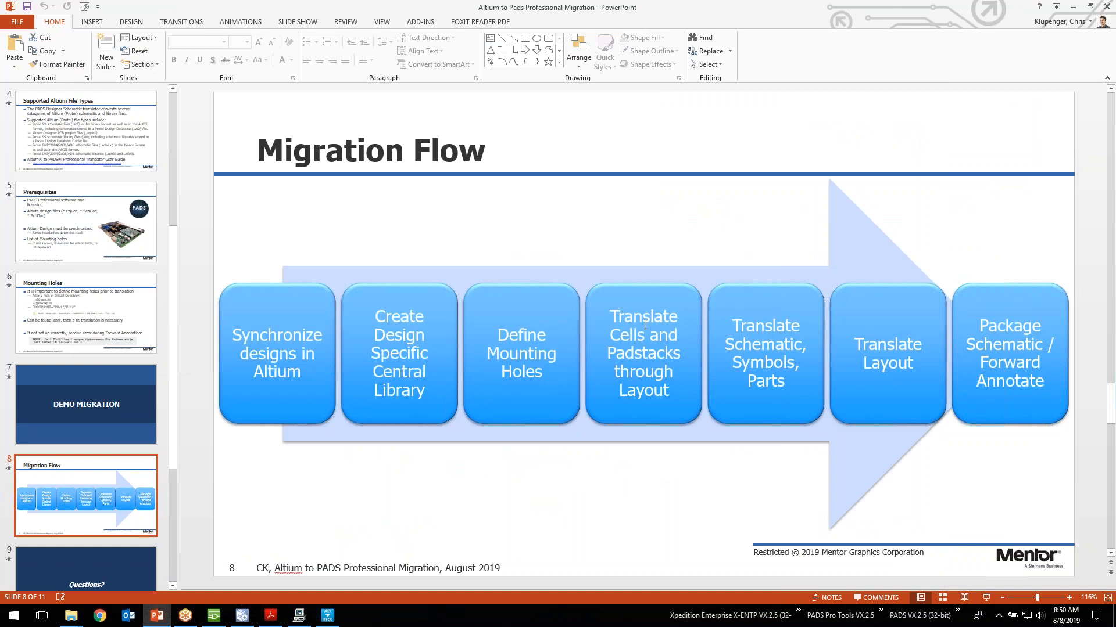
Switch to PADS Library Tools and preview the Board1 cells ALTIUMLOGO48MM, CC2012-0805, FPAD_1 and HDR1X2 in port_switcher_lib.
left_click(242, 615)
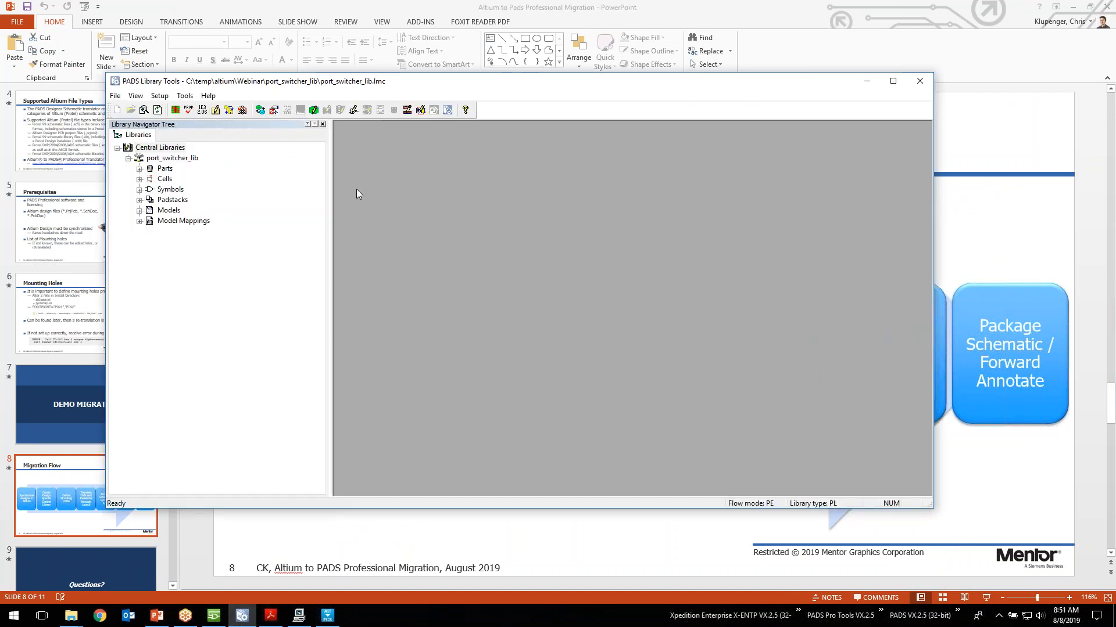
left_click_drag(207, 80, 248, 80)
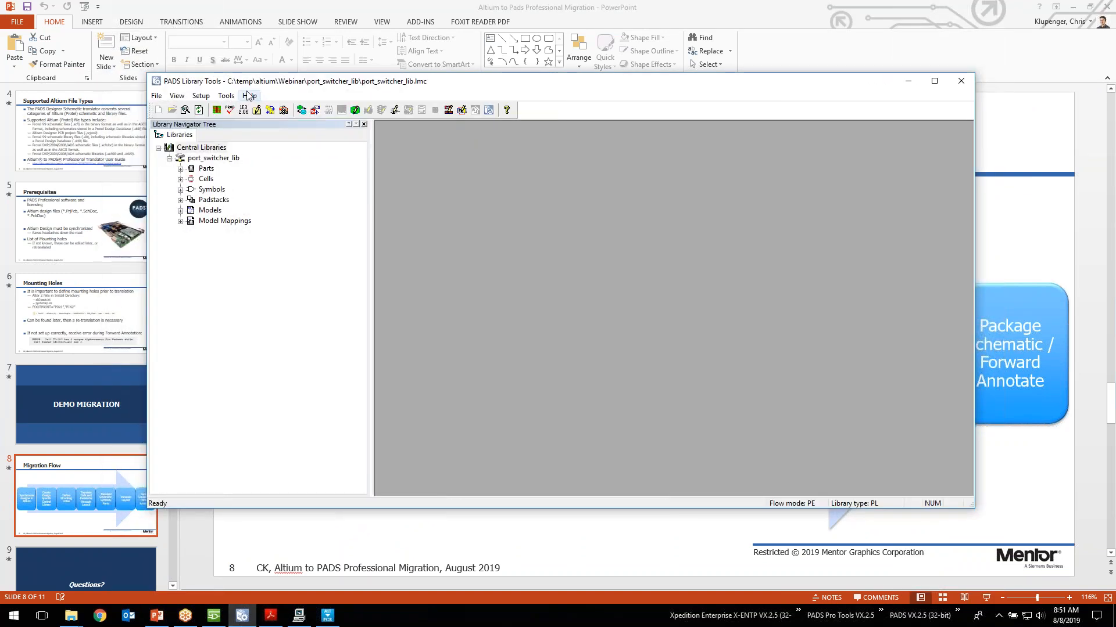
left_click(180, 179)
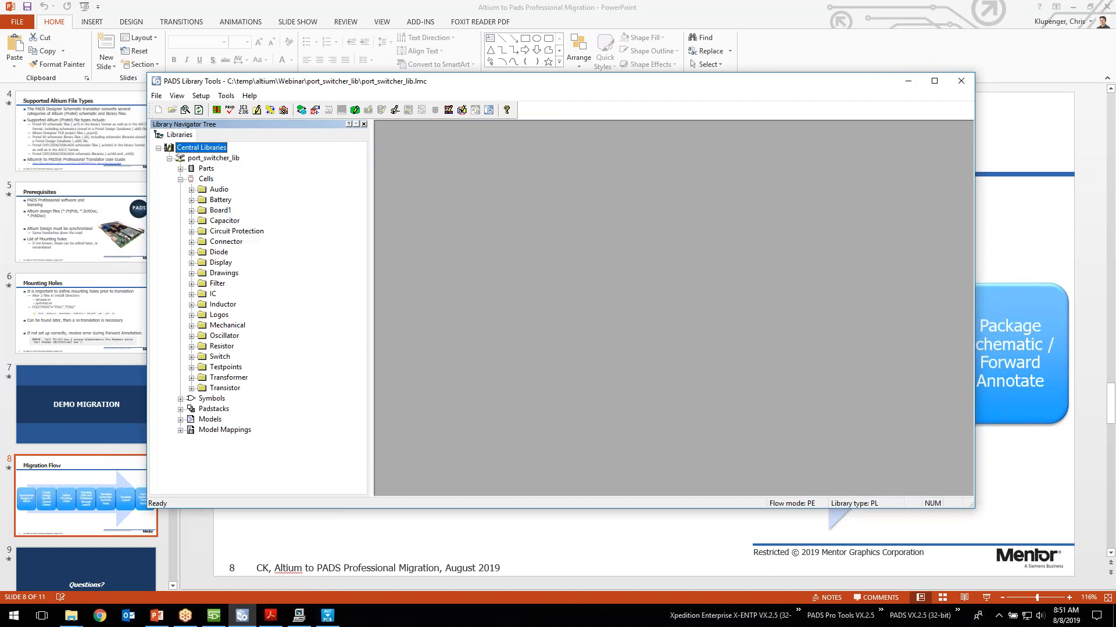
left_click(192, 211)
double_click(244, 221)
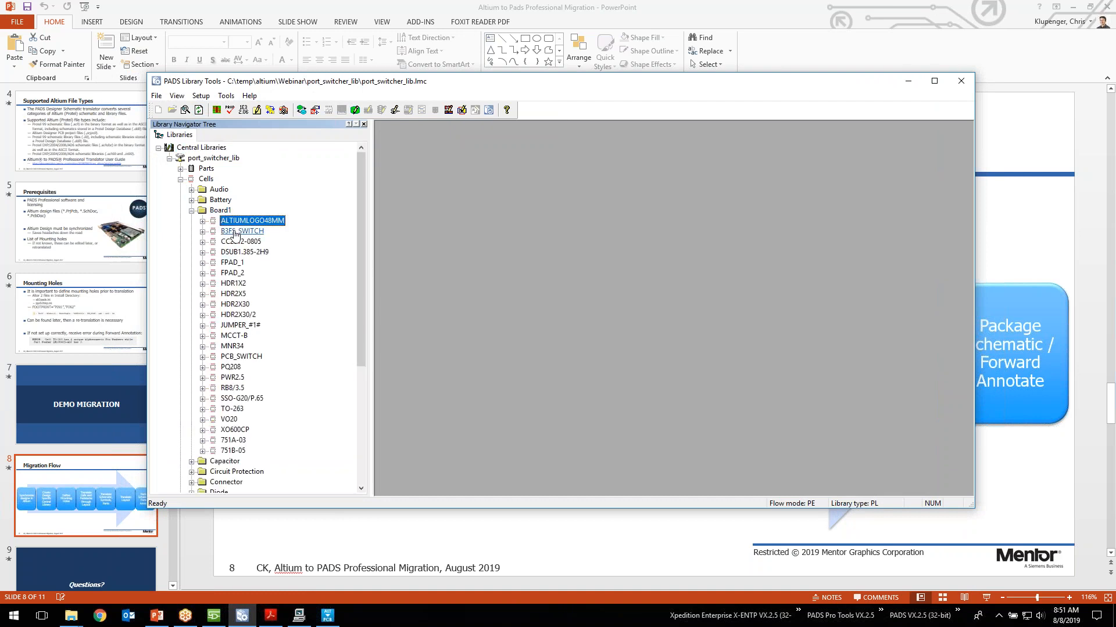
left_click(234, 243)
double_click(234, 243)
double_click(232, 262)
double_click(233, 283)
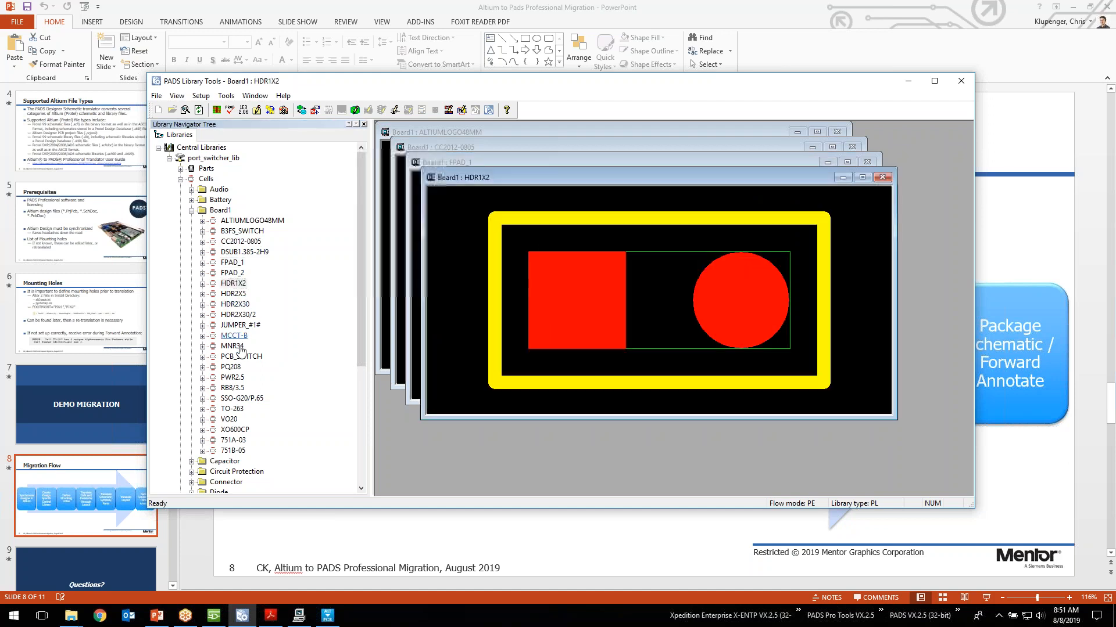
Preview the Board1 cells PCB_SWITCH, RB8/3.5, PWR2.5, VO20 and 751A-03, and close PADS Library Tools.
left_click(242, 357)
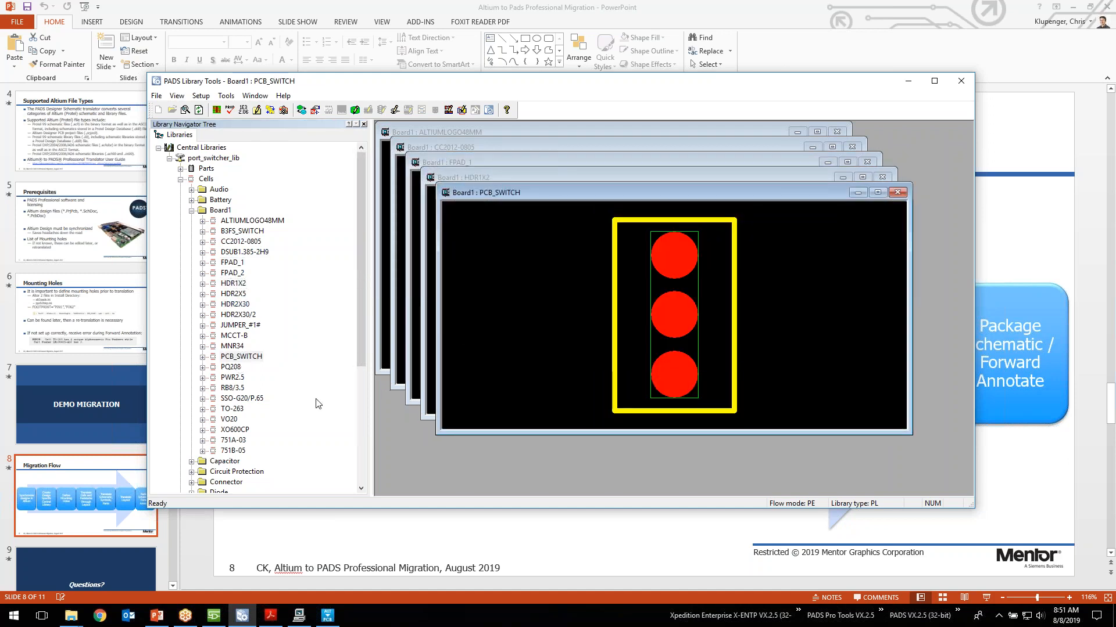
left_click(232, 388)
double_click(233, 378)
double_click(229, 419)
double_click(233, 441)
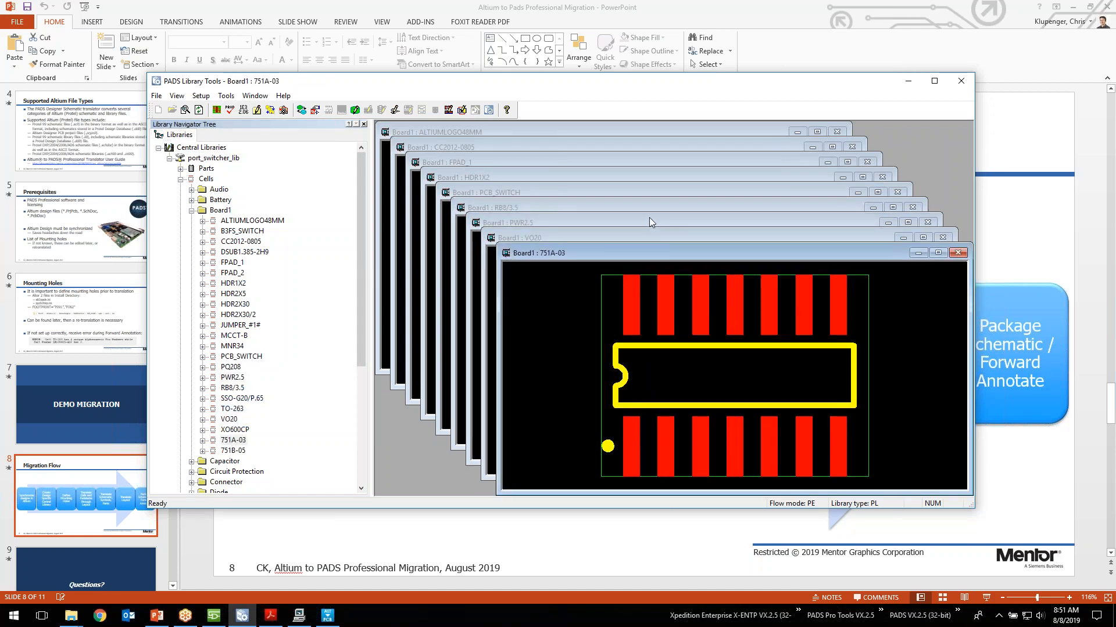
left_click(970, 83)
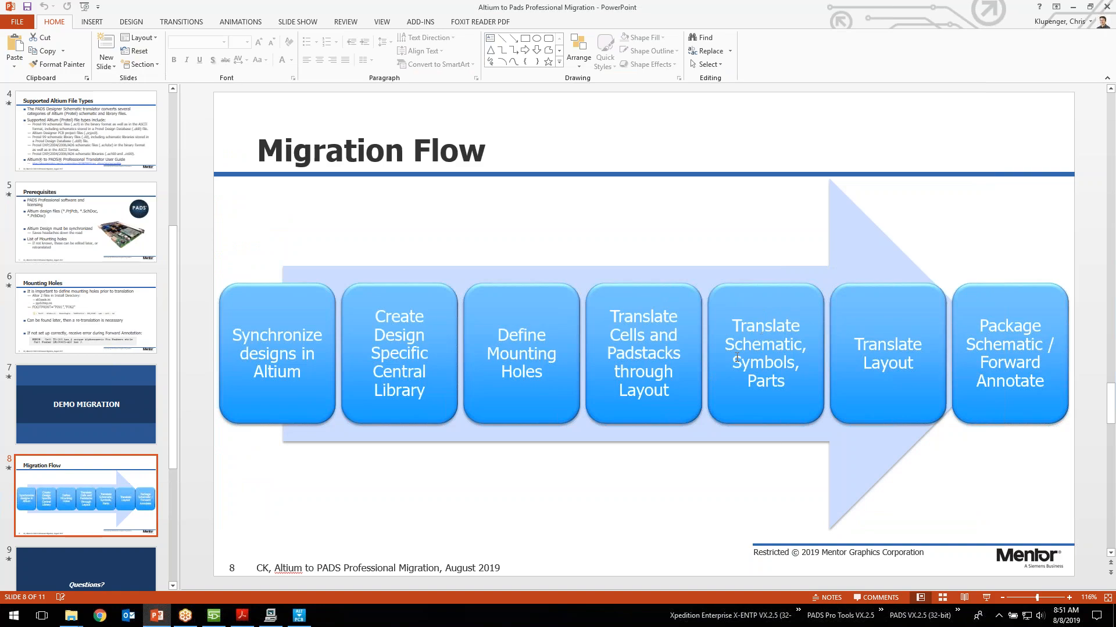
Switch from the presentation to PADS Designer and close the port_switcher project.
left_click(1073, 10)
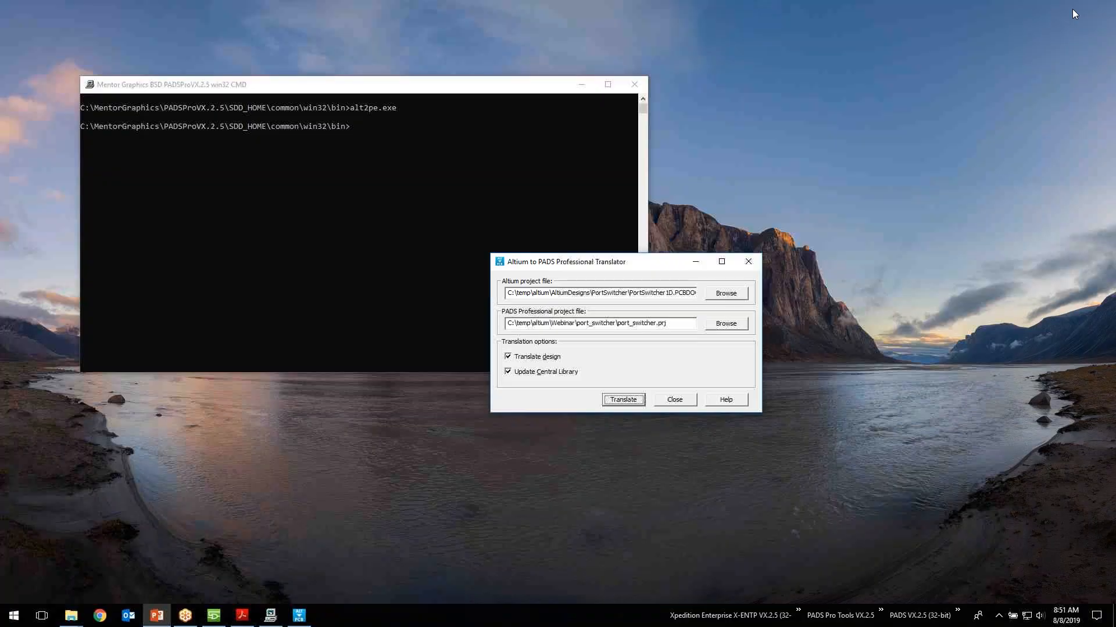
left_click(210, 618)
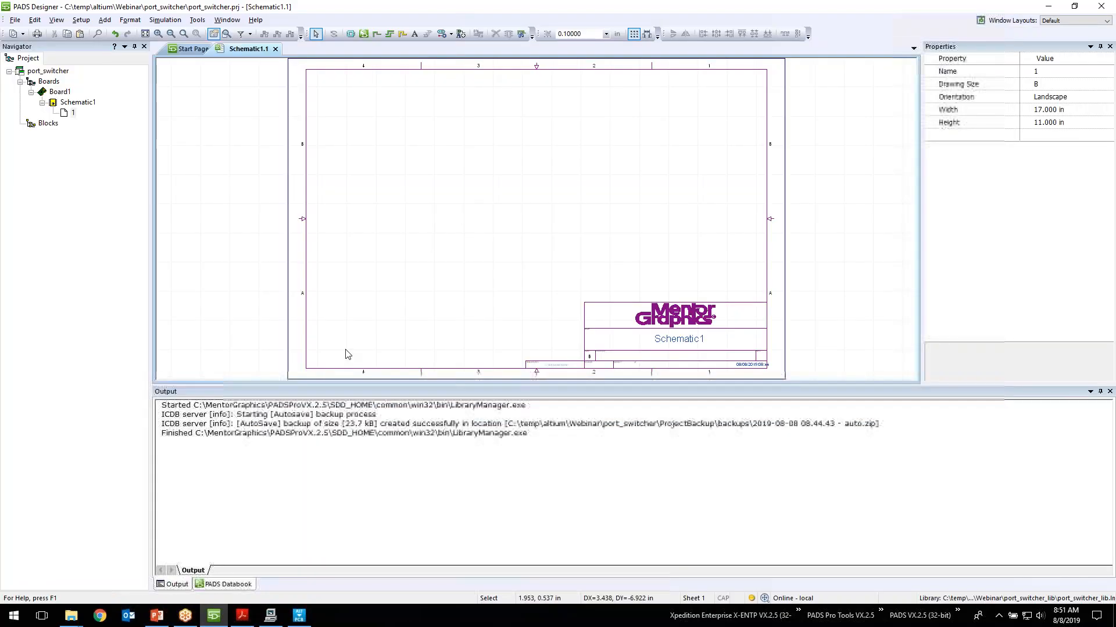
left_click(15, 20)
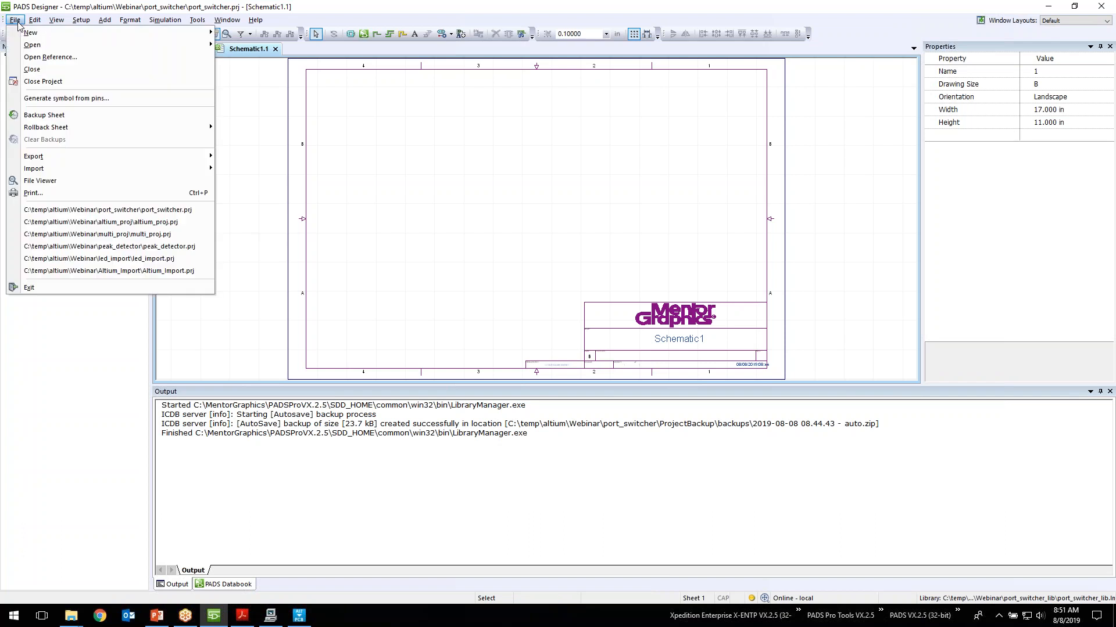
left_click(43, 81)
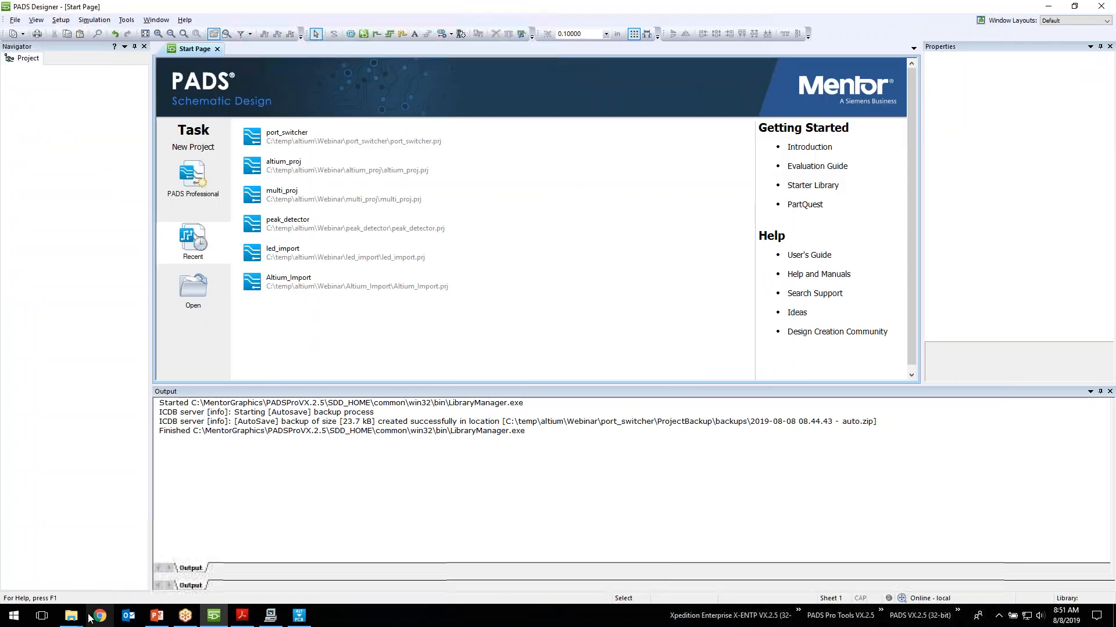
Bring up the LogFiles folder window and revisit the Migration Flow slide before returning to the folder.
mouse_move(82, 620)
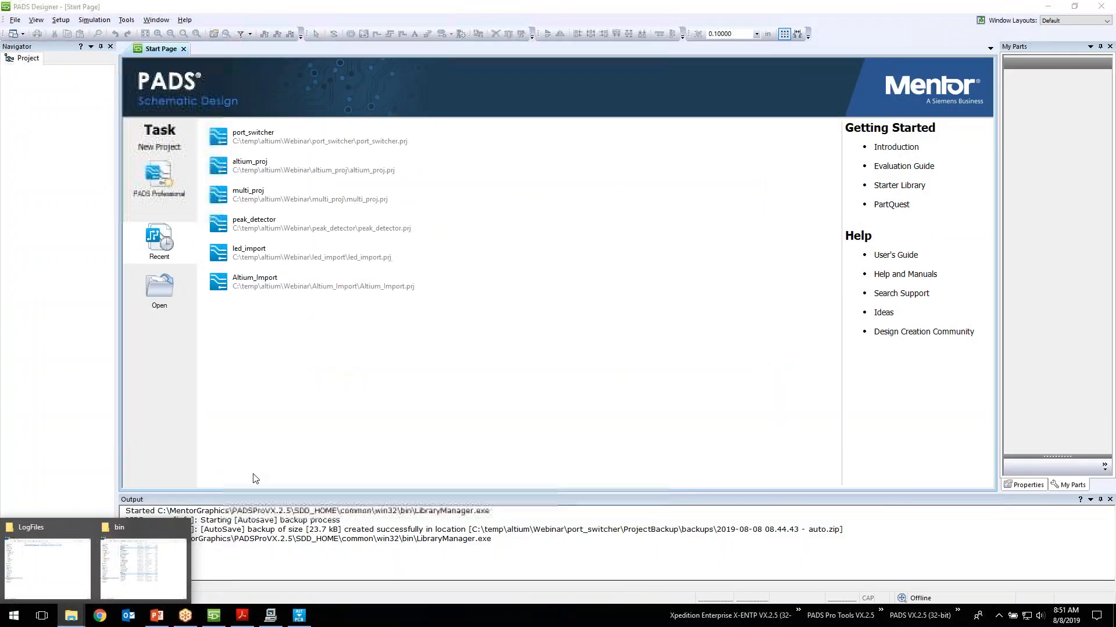
mouse_move(133, 575)
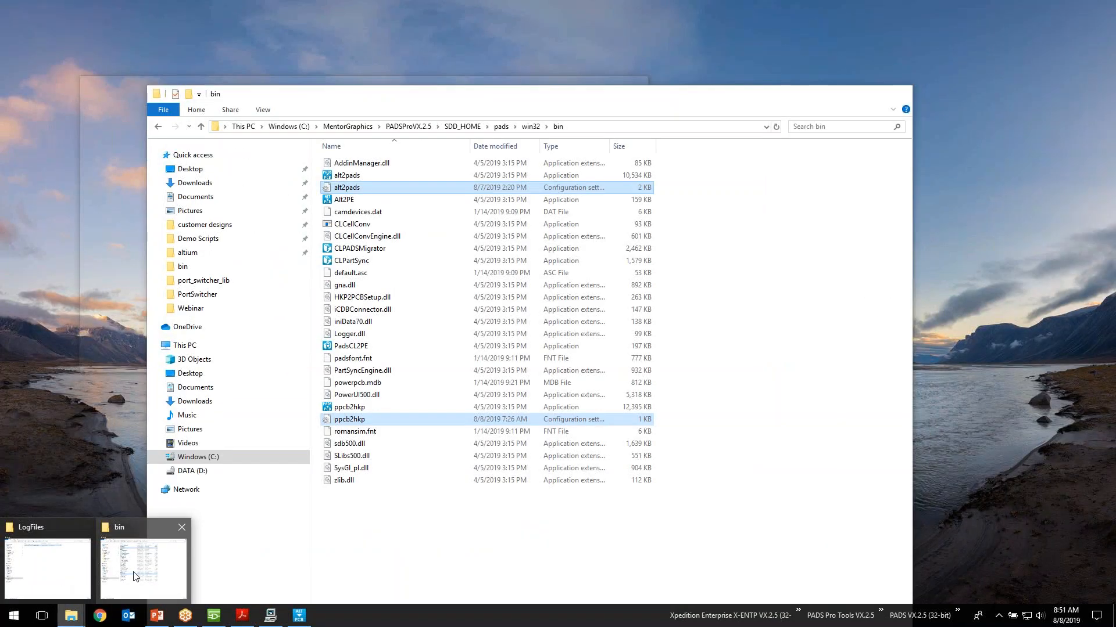
left_click(129, 575)
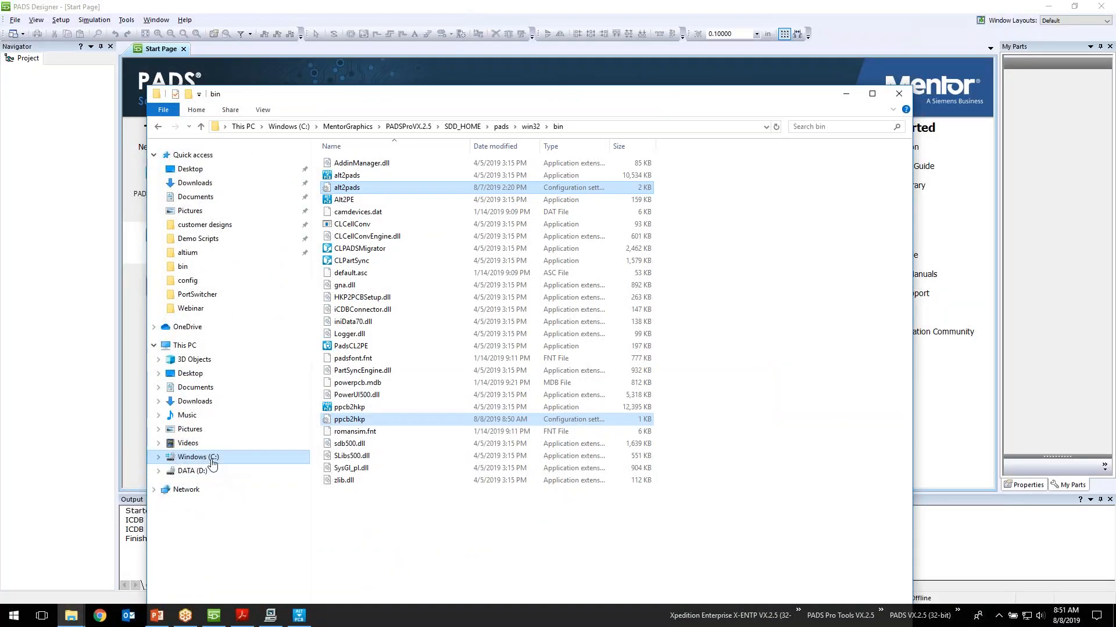
mouse_move(71, 616)
left_click(51, 576)
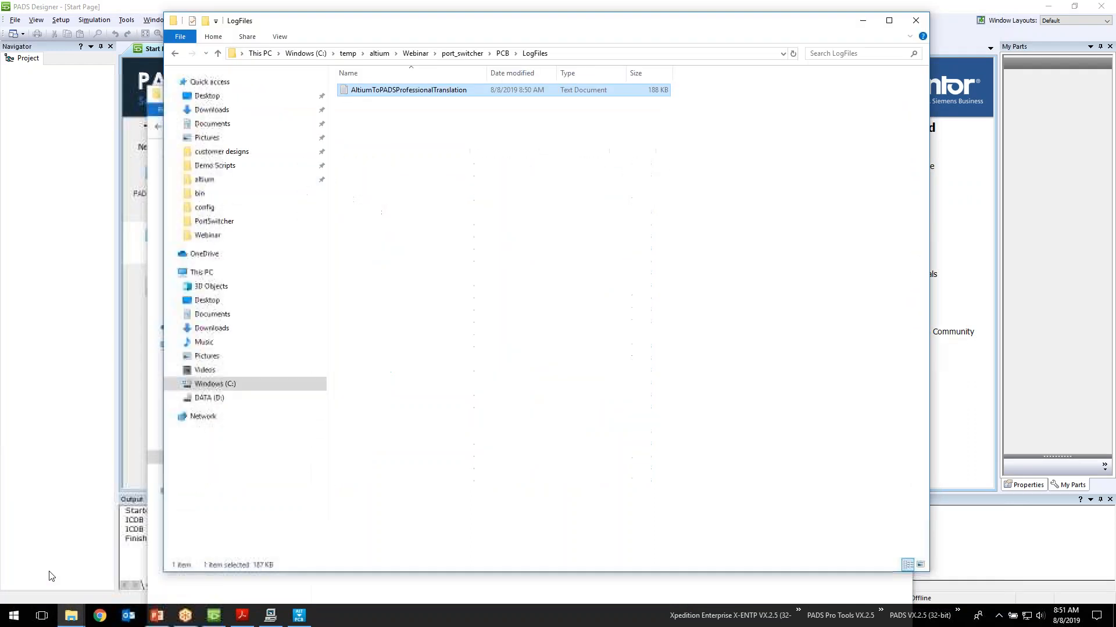
left_click(165, 622)
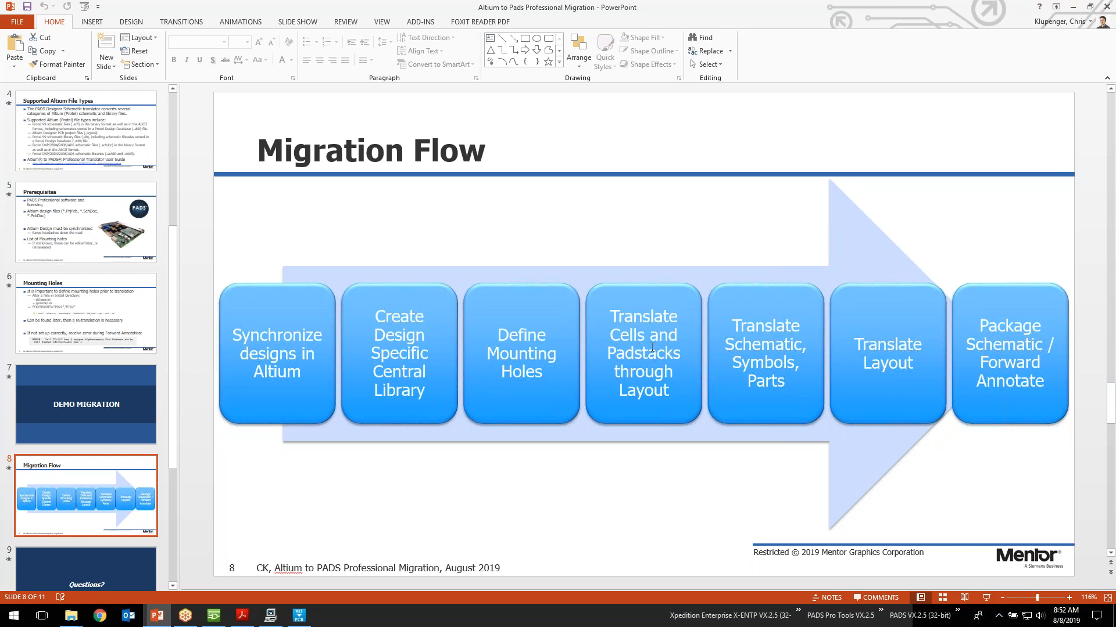
left_click(1072, 7)
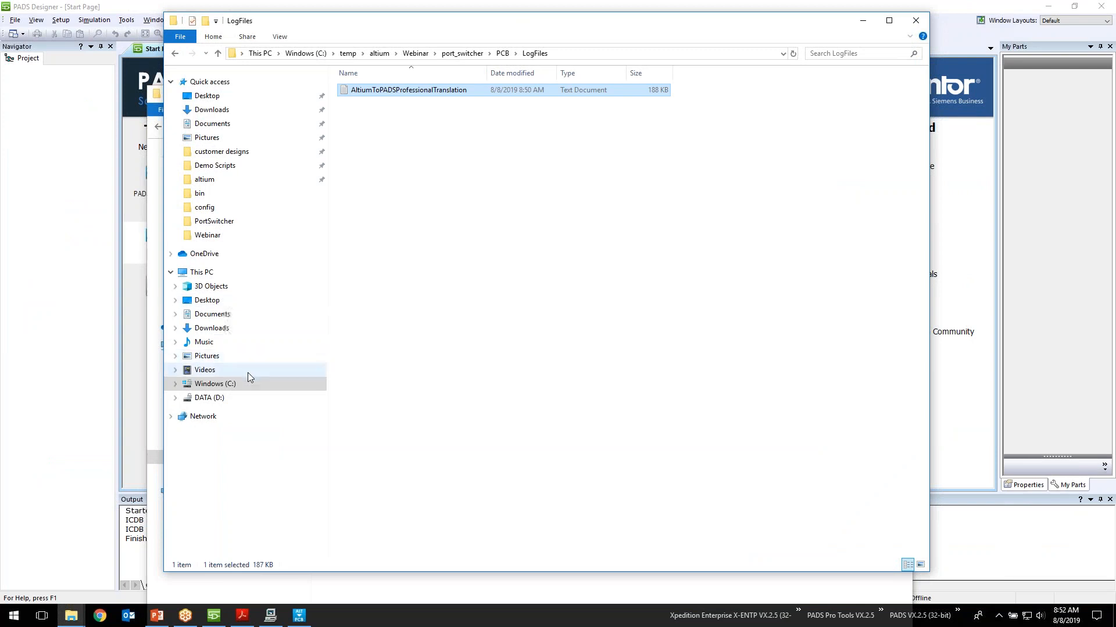
Check the contents of the port_switcher project folder under altium\Webinar and delete that folder.
left_click(415, 52)
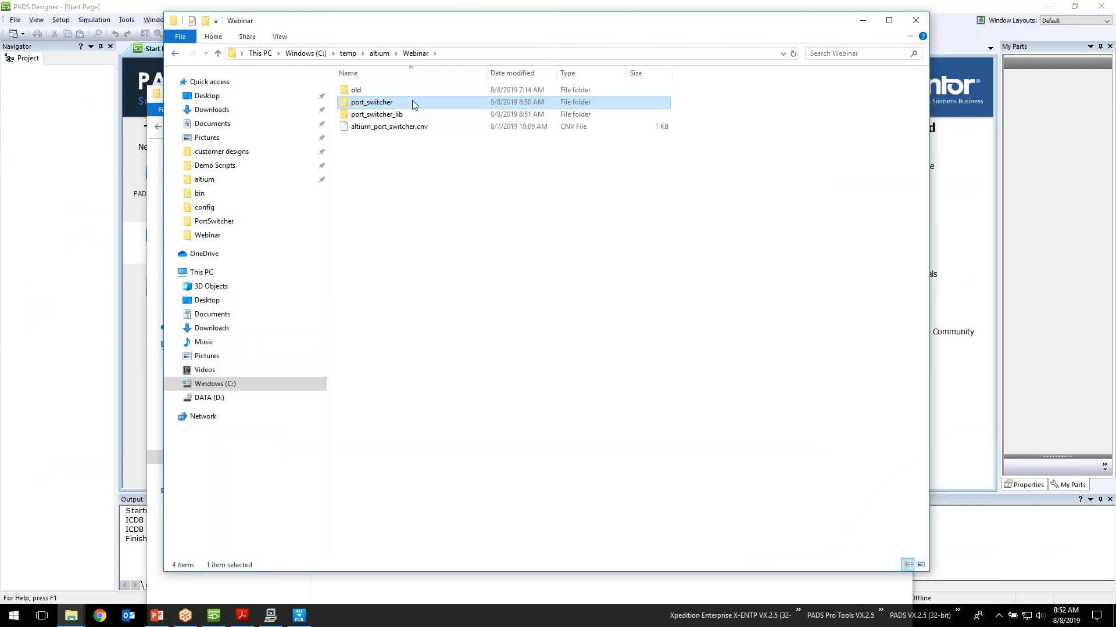
double_click(375, 103)
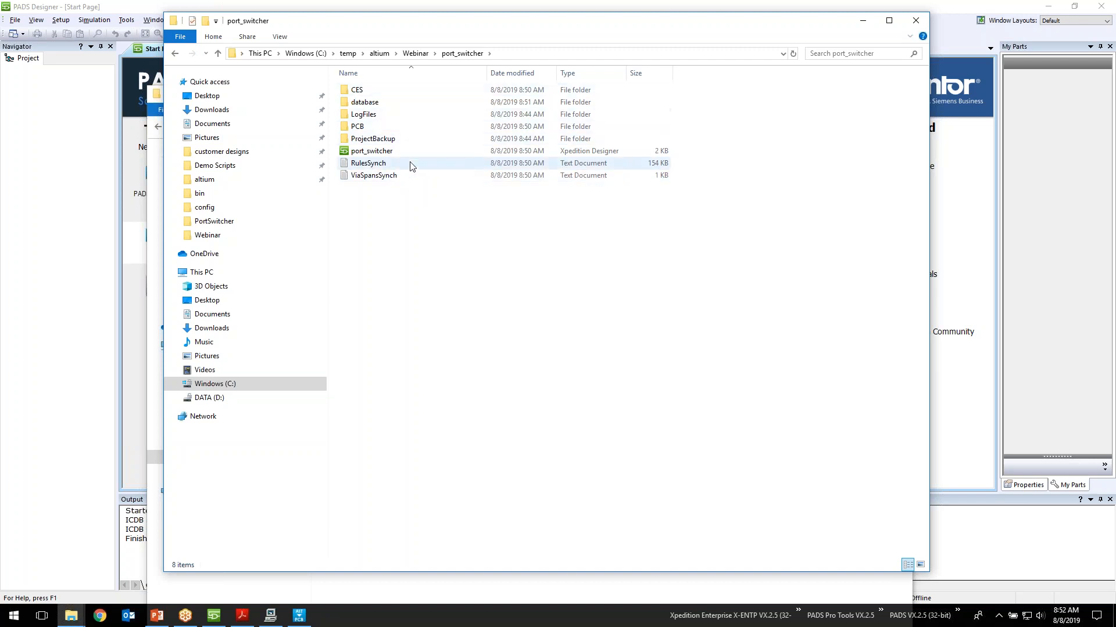
left_click(174, 53)
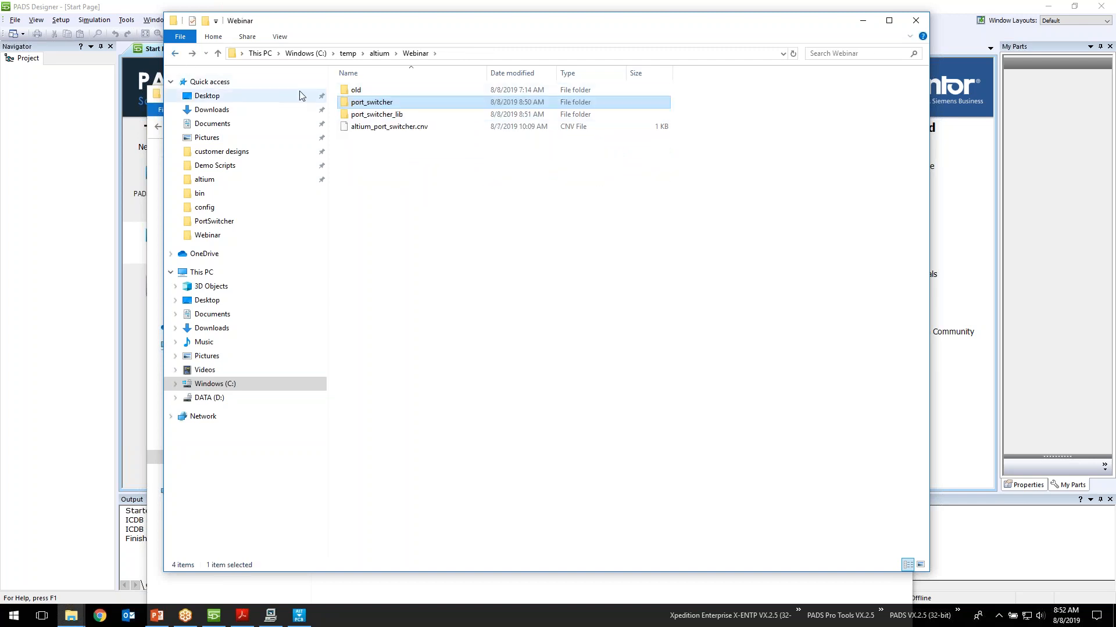
right_click(384, 103)
left_click(452, 334)
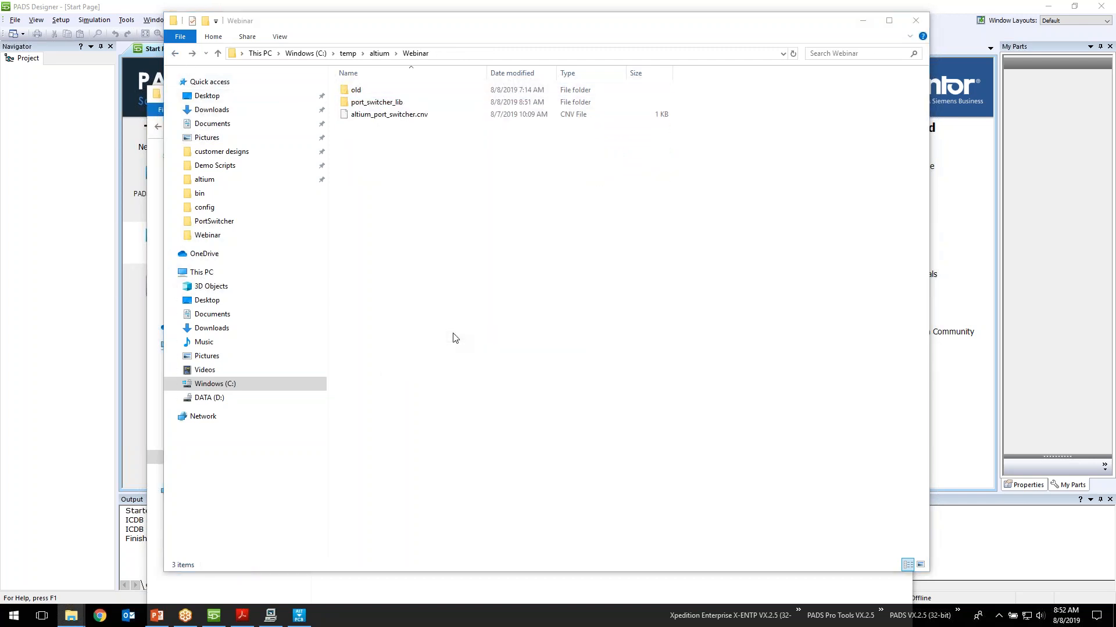
Start a new PADS Professional project in PADS Designer and set its central library to port_switcher_lib.
left_click(521, 10)
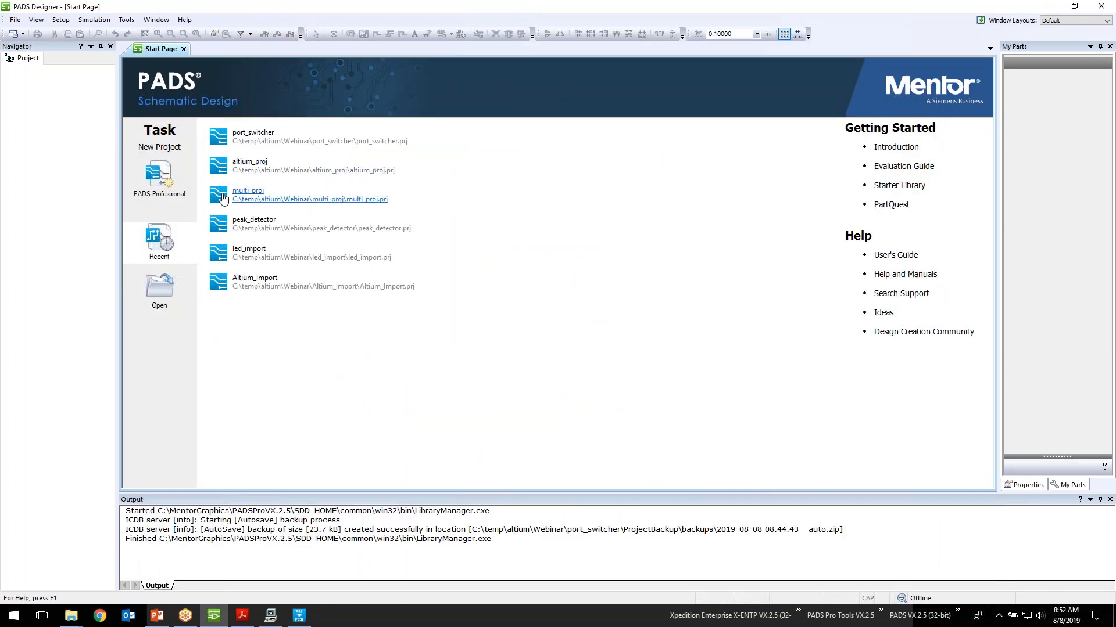
left_click(163, 199)
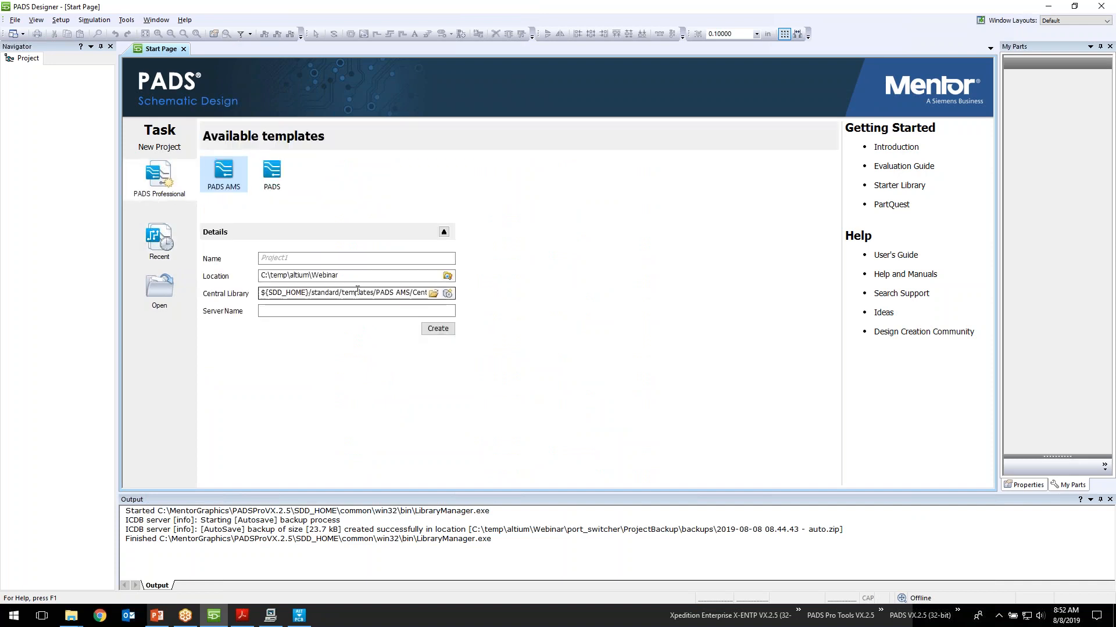
left_click(433, 295)
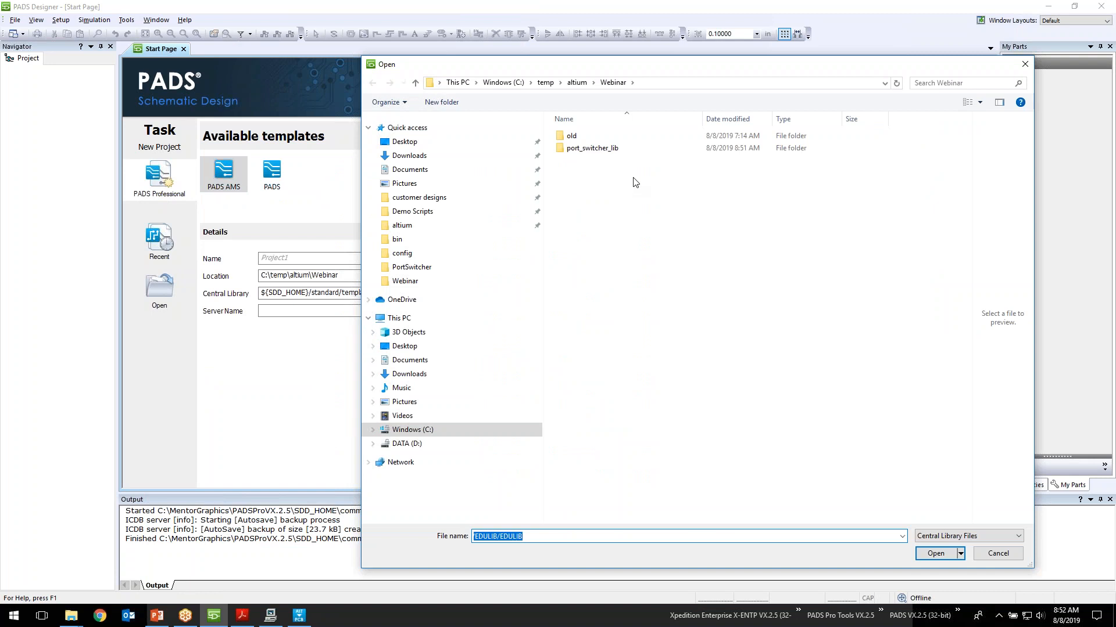
double_click(610, 152)
double_click(581, 316)
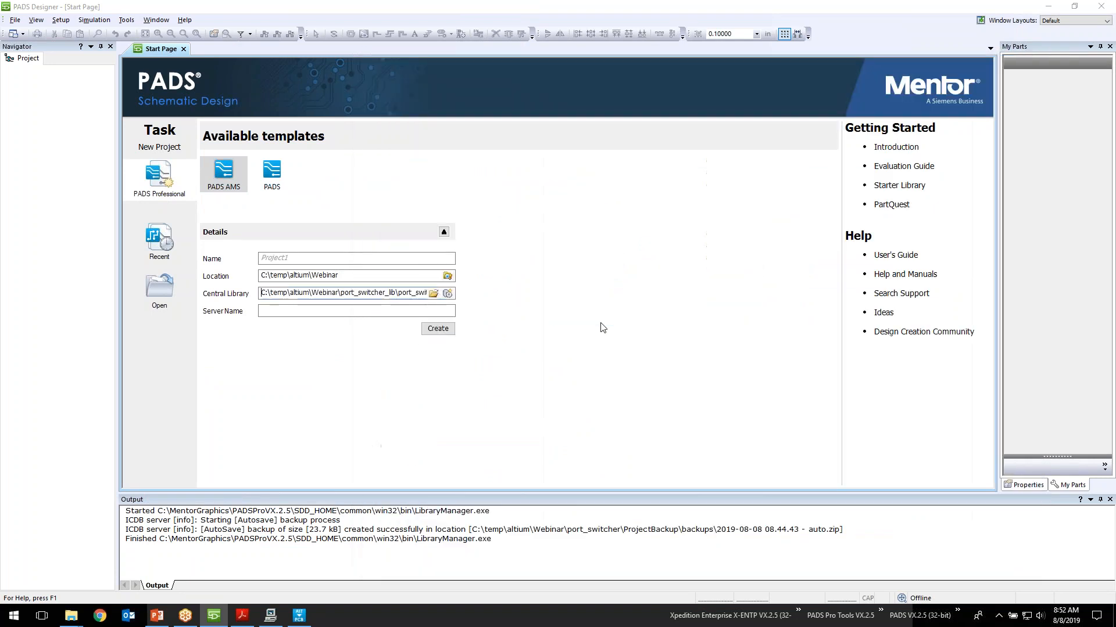
Name the new project port_switcher and create it with the PADS Professional DL product license.
left_click(381, 260)
key("ctrl+a")
type("por")
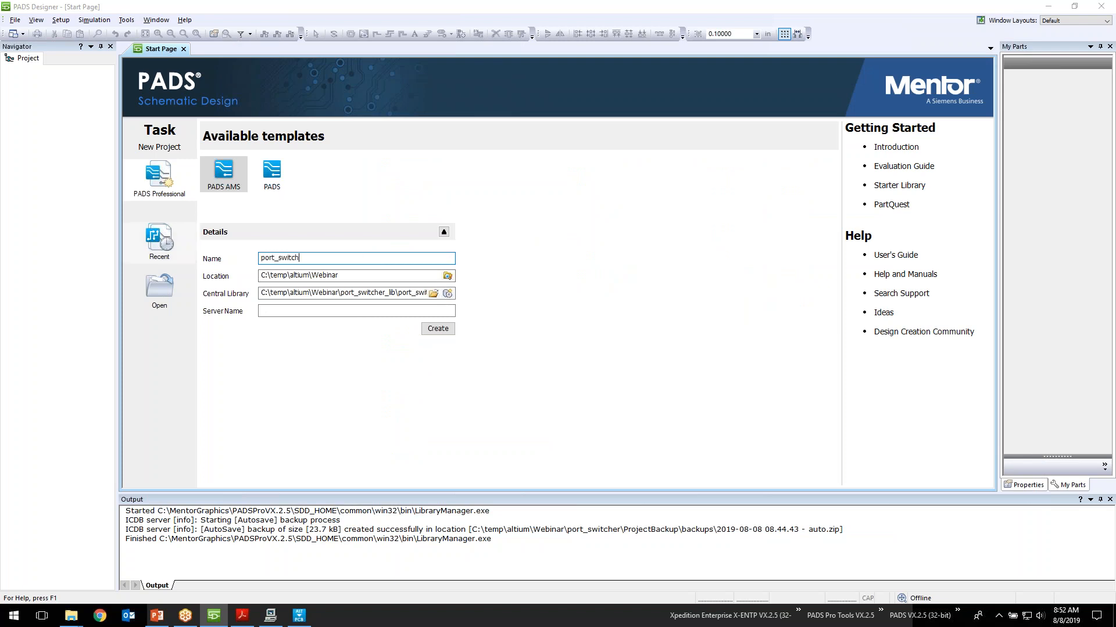
left_click(438, 328)
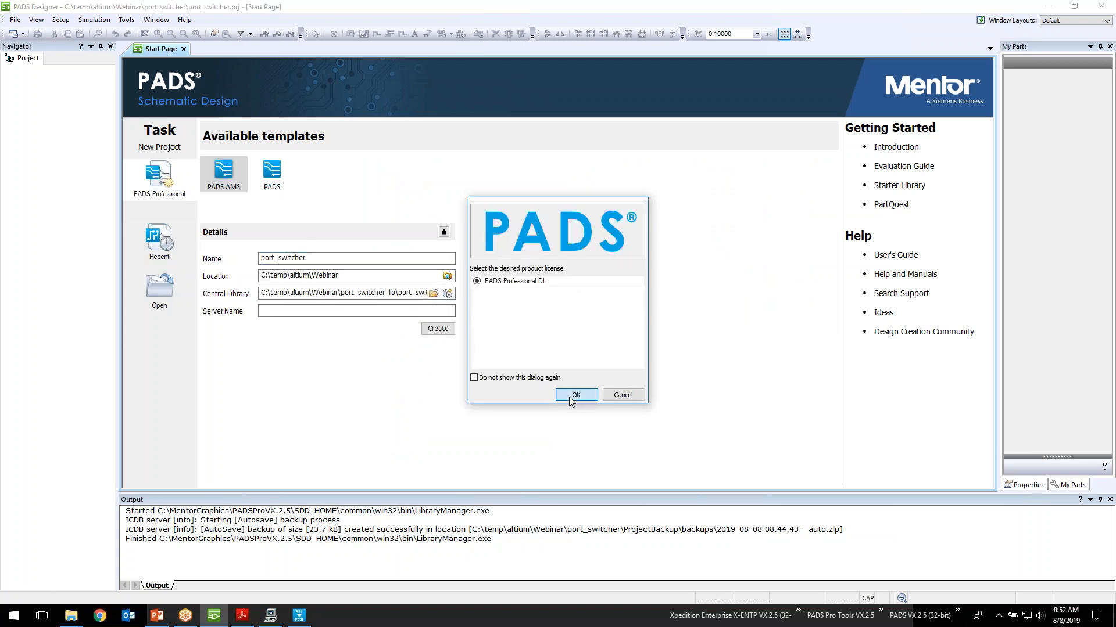
left_click(569, 396)
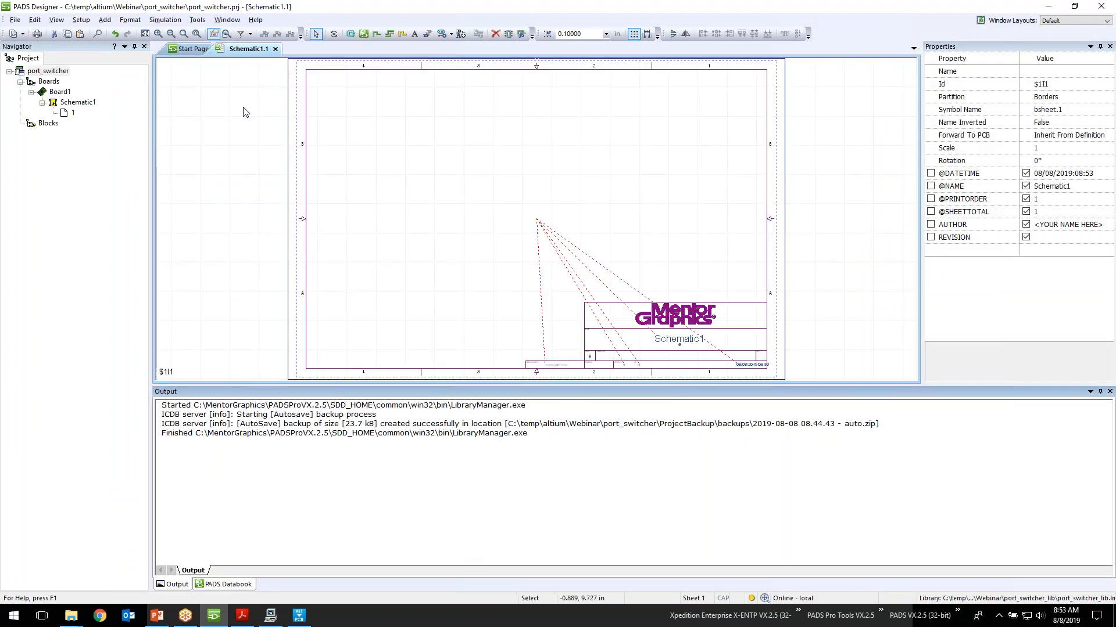
Open the Altium import translator for symbols and schematics and display its library translation options.
left_click(17, 21)
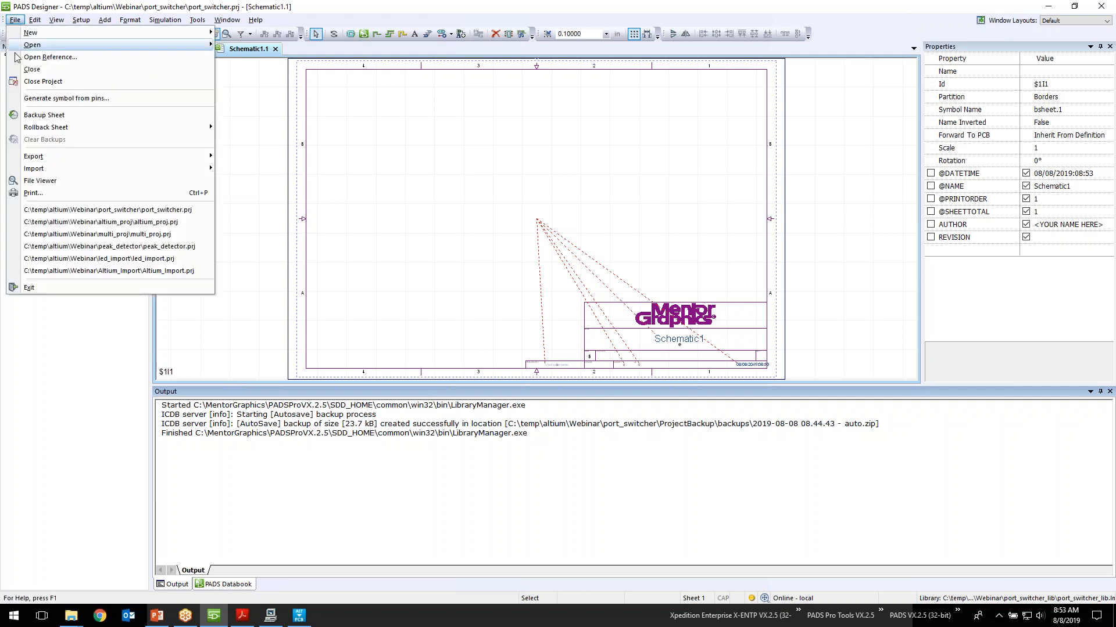
mouse_move(64, 169)
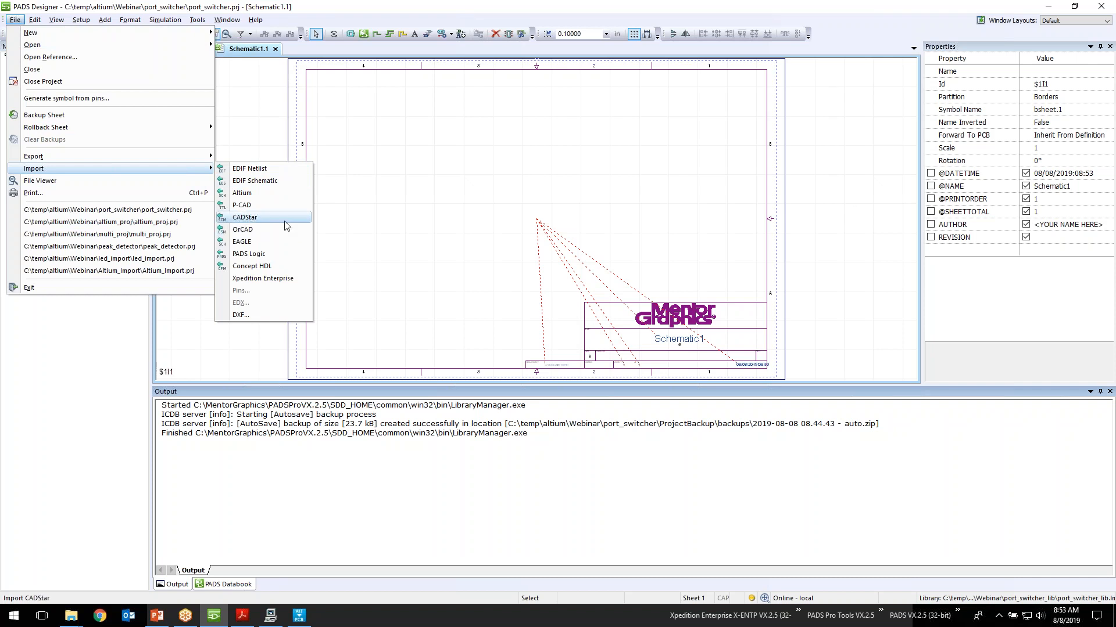
left_click(287, 193)
left_click_drag(482, 164, 441, 117)
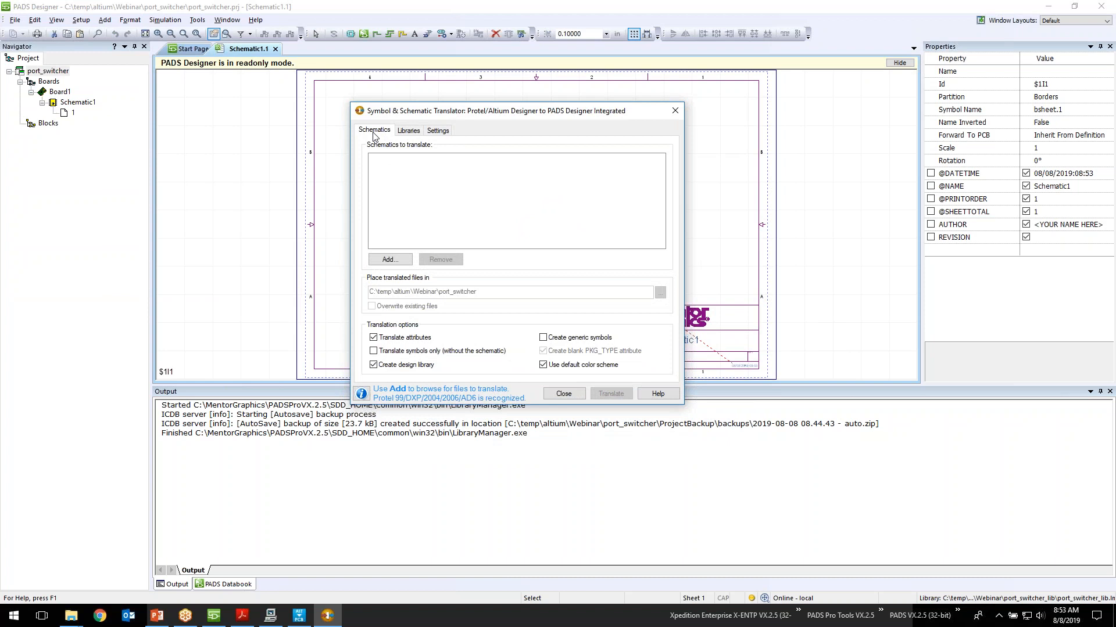
left_click(408, 130)
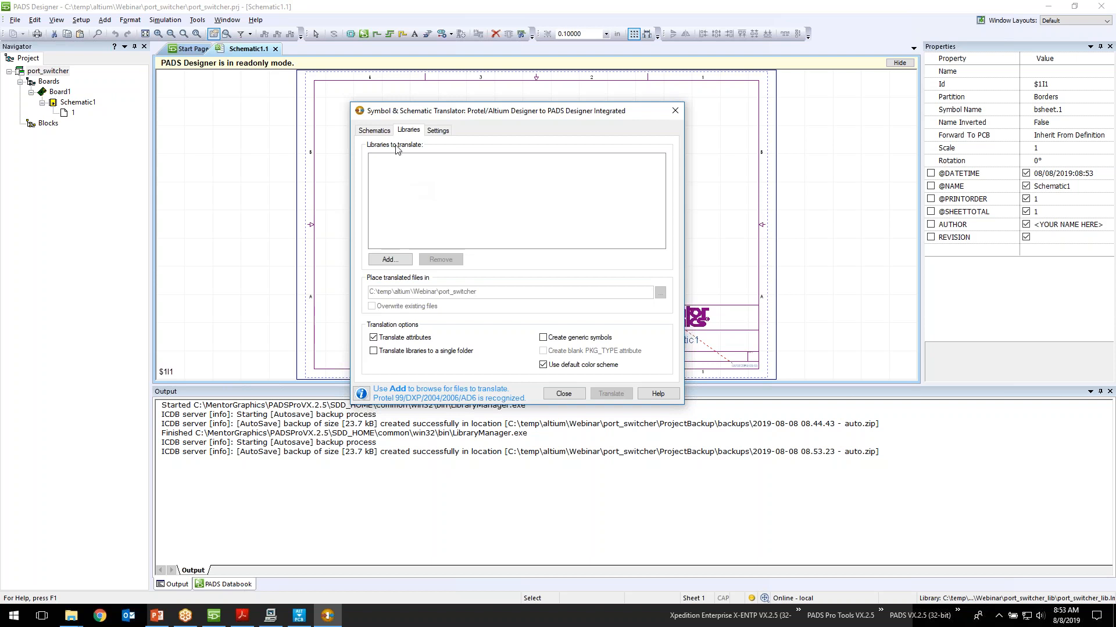
Add PortSwitcherPCB1D.PrjPCB from the altium\AltiumDesigns\PortSwitcher folder to the schematics to translate.
left_click(387, 131)
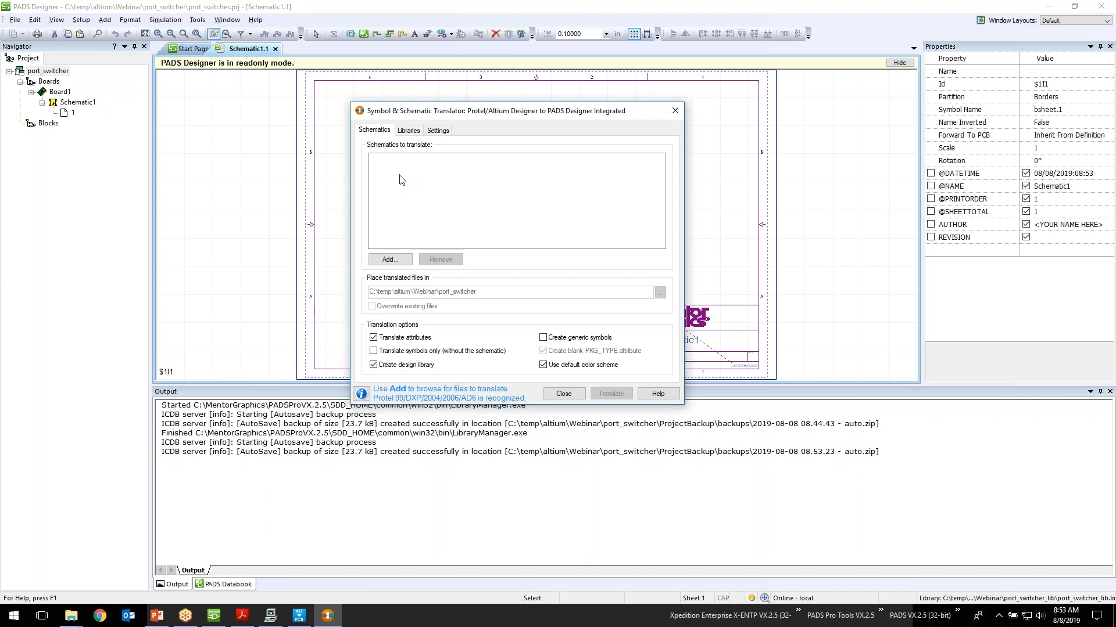
left_click(397, 262)
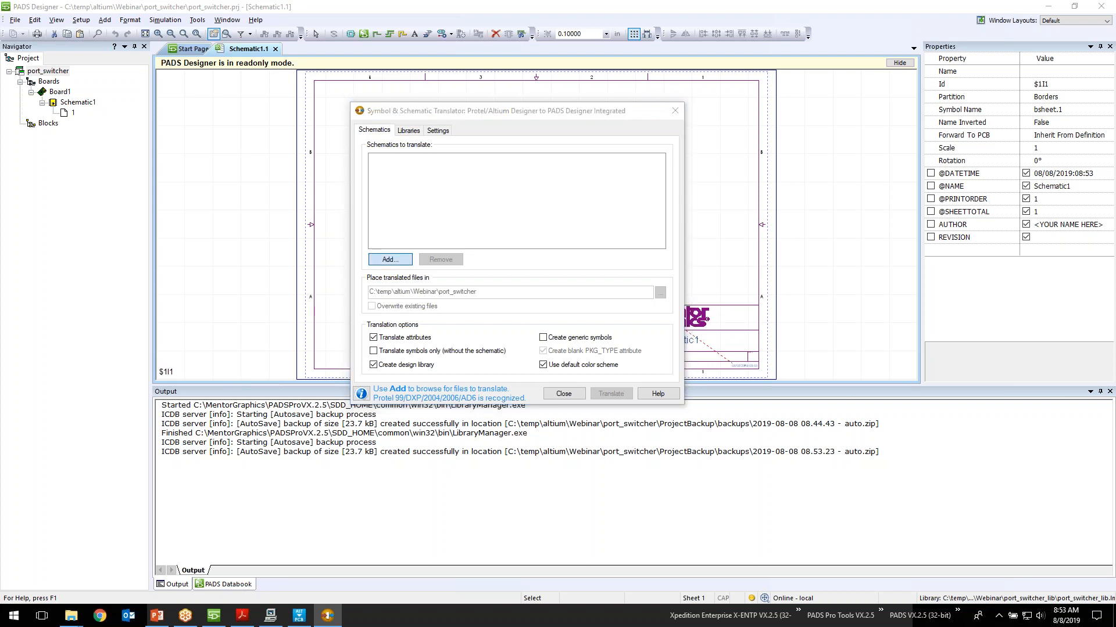
left_click(545, 135)
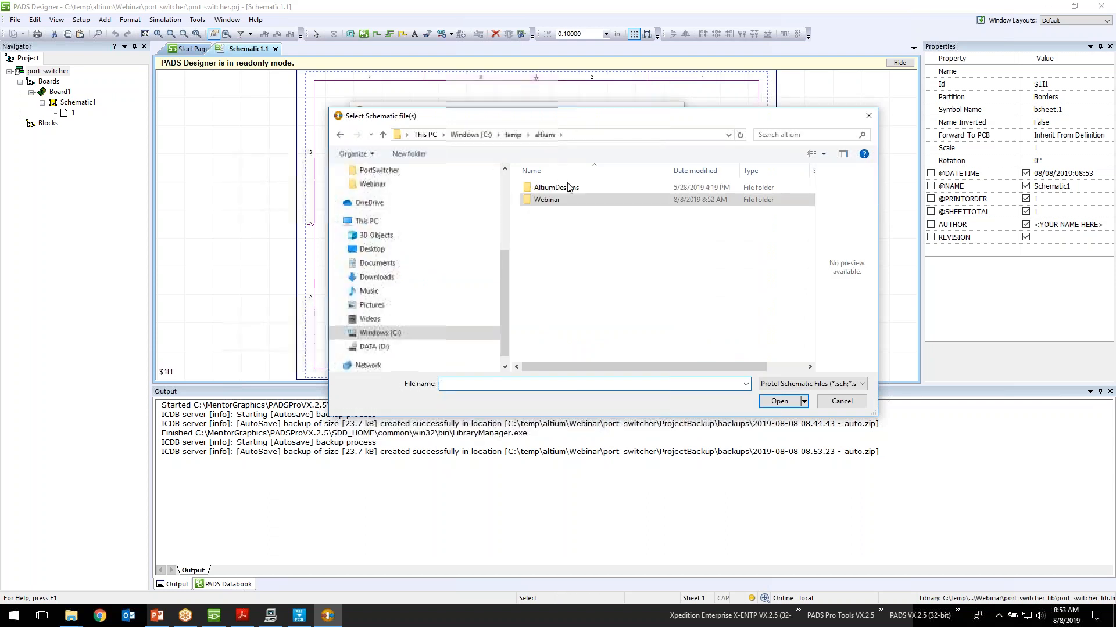
double_click(561, 187)
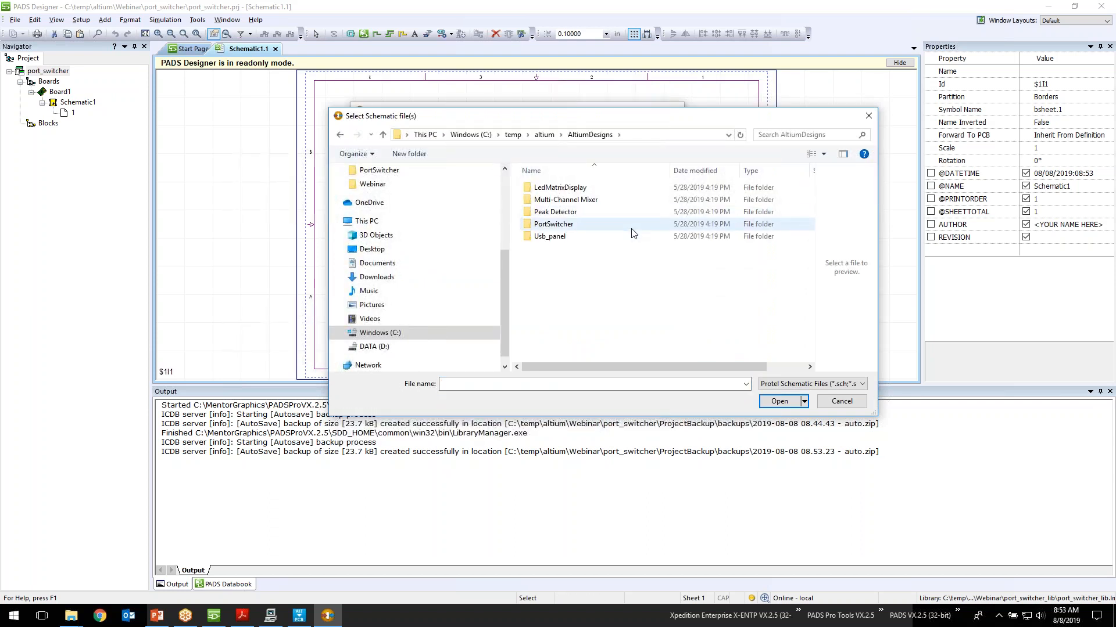
double_click(633, 232)
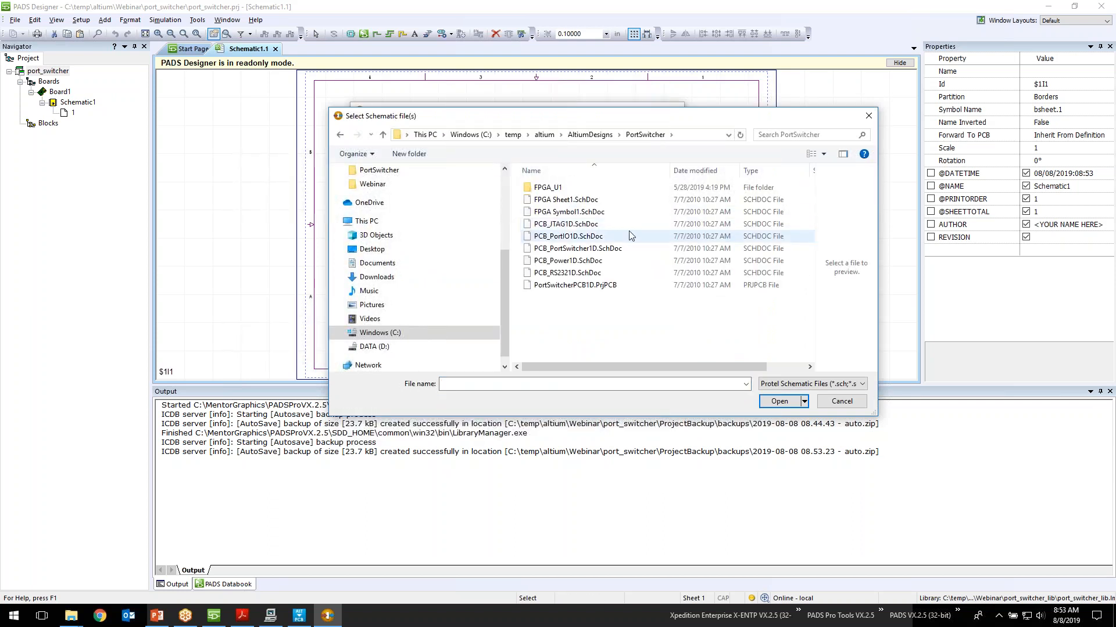
left_click(644, 288)
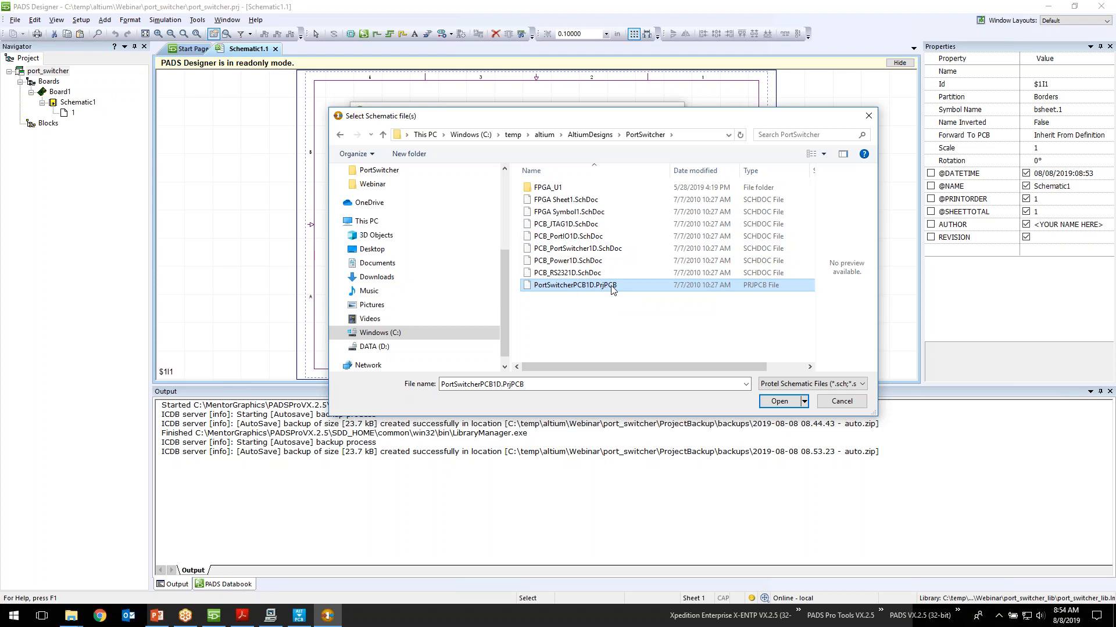
left_click(782, 402)
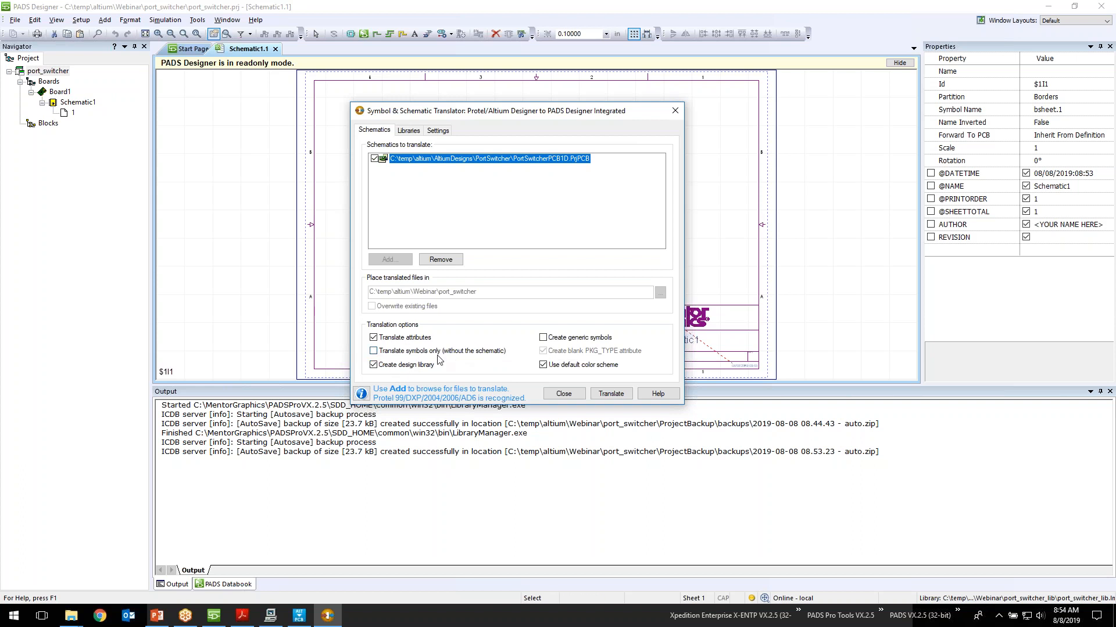
Review the translator's configuration settings for component attributes, net attributes, pin types, cell names, illegal characters and conversion.
left_click(439, 131)
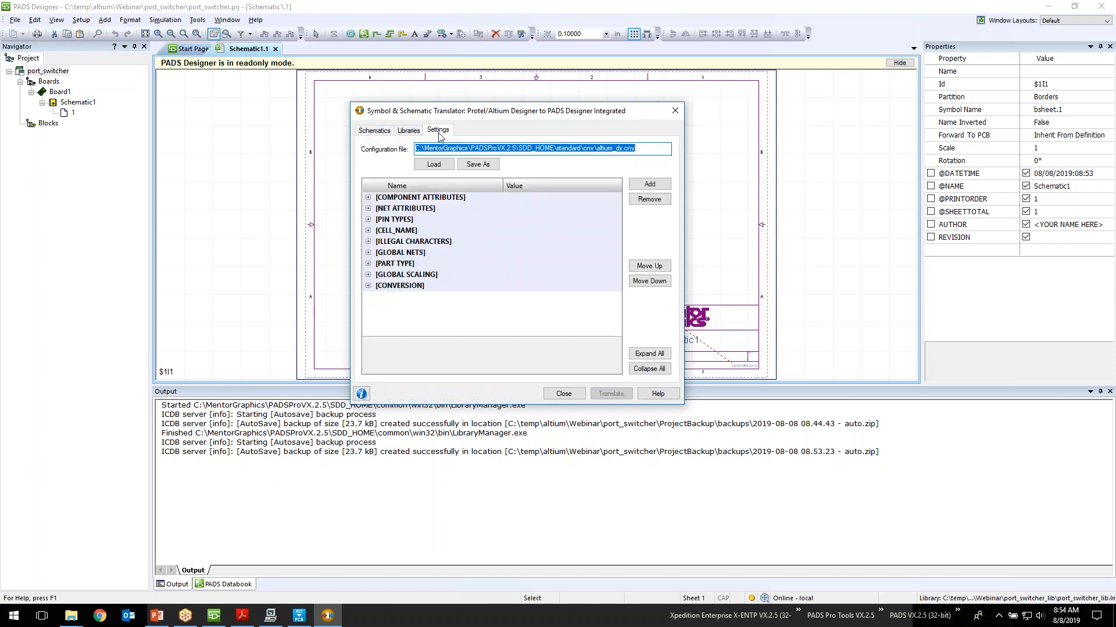
left_click(368, 197)
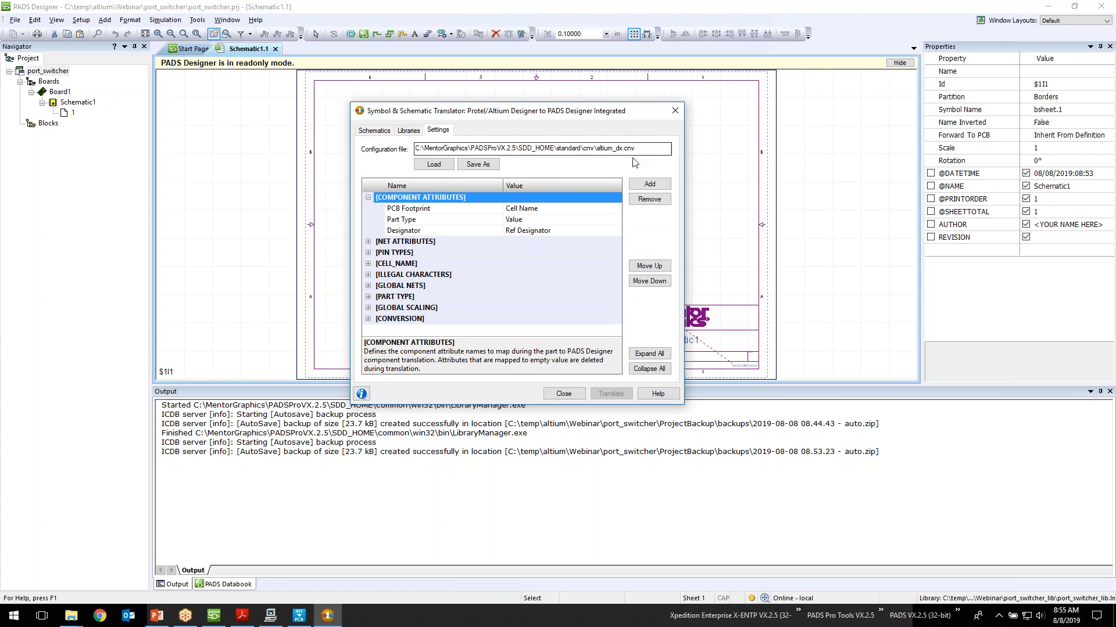
left_click(368, 241)
left_click(368, 264)
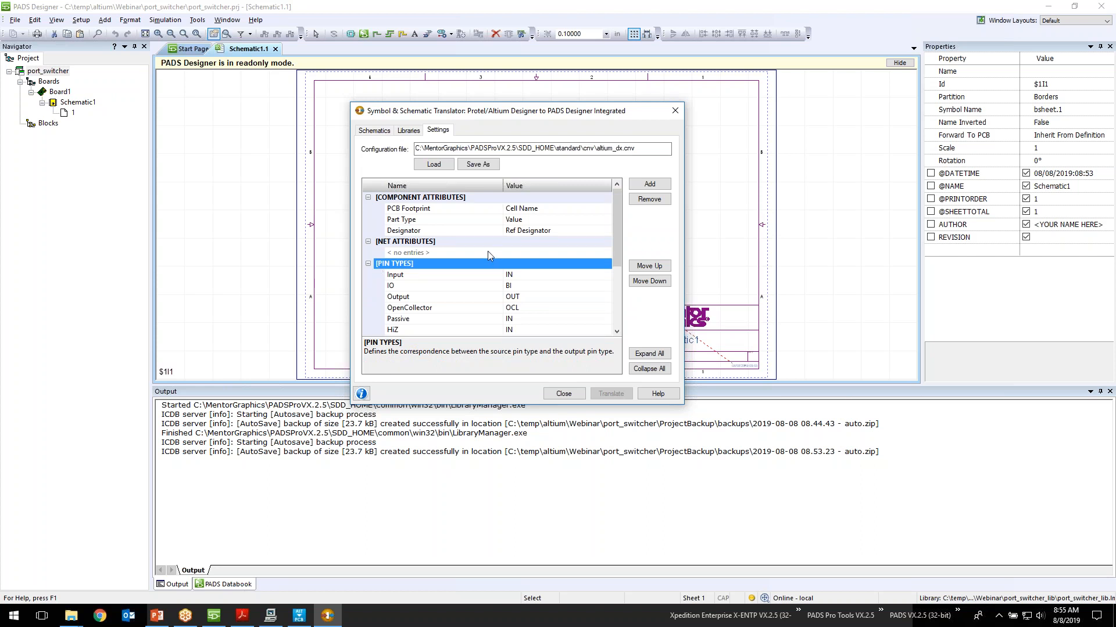
scroll(464, 254, "down", 3)
left_click(368, 274)
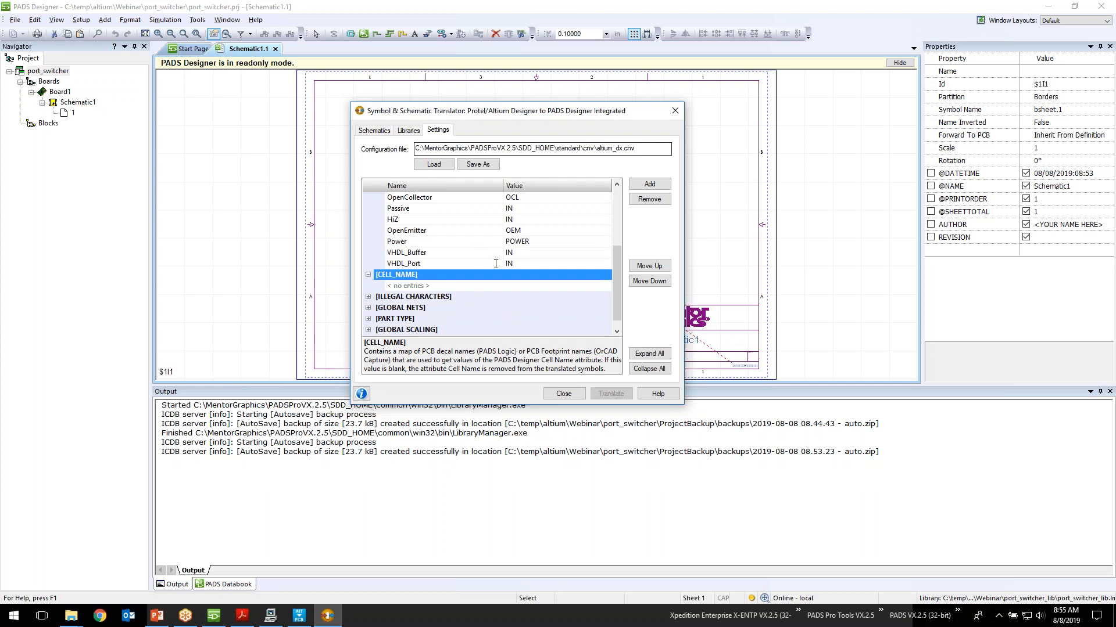
left_click(368, 286)
scroll(372, 331, "down", 3)
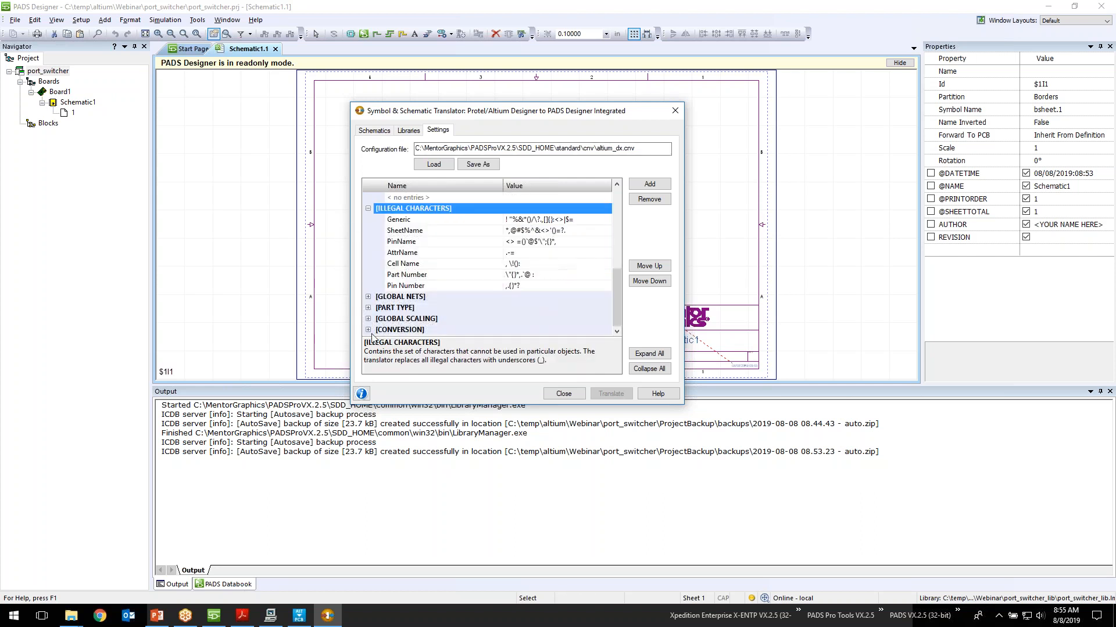
left_click(368, 330)
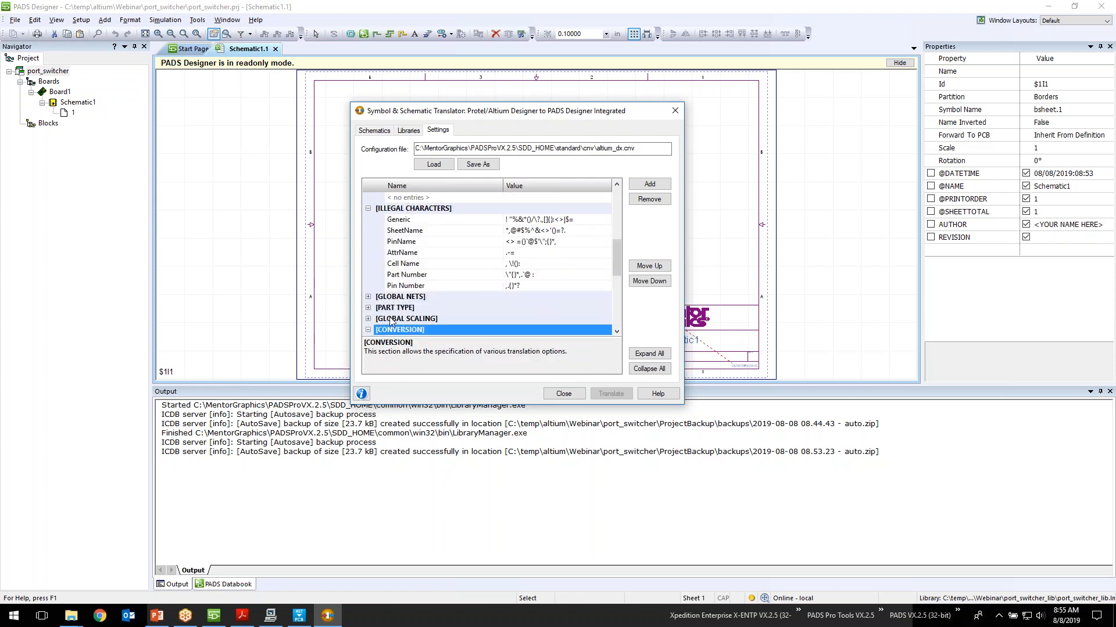
scroll(487, 214, "down", 4)
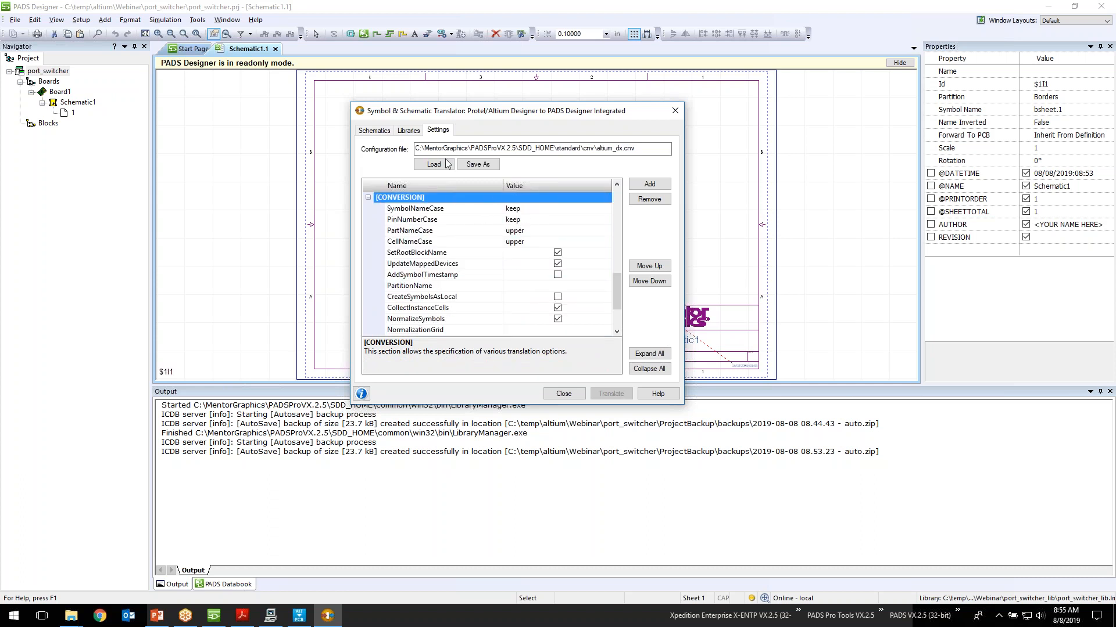
Examine the UseTranslatedCentLib conversion option and its central library file selection without choosing a library.
left_click_drag(615, 288, 616, 301)
left_click(414, 293)
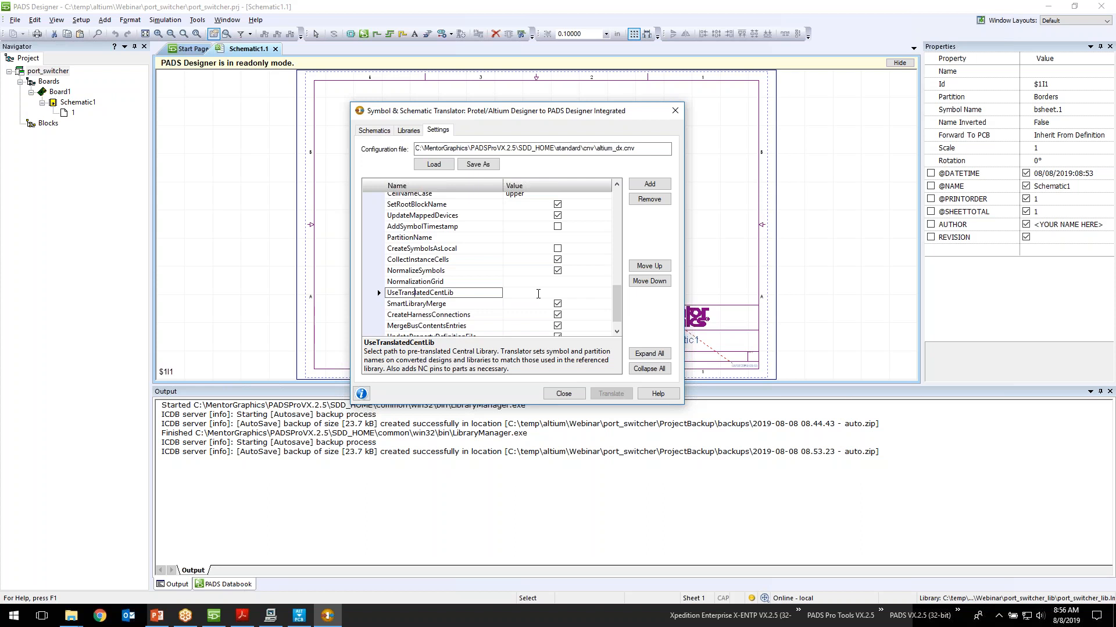
left_click(538, 293)
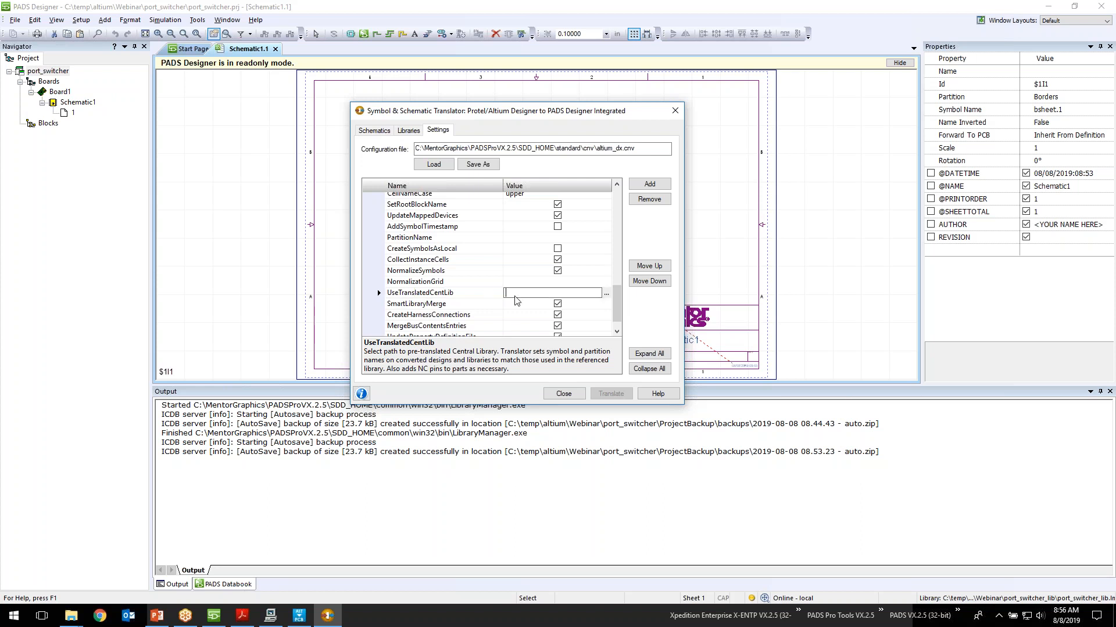
left_click(607, 296)
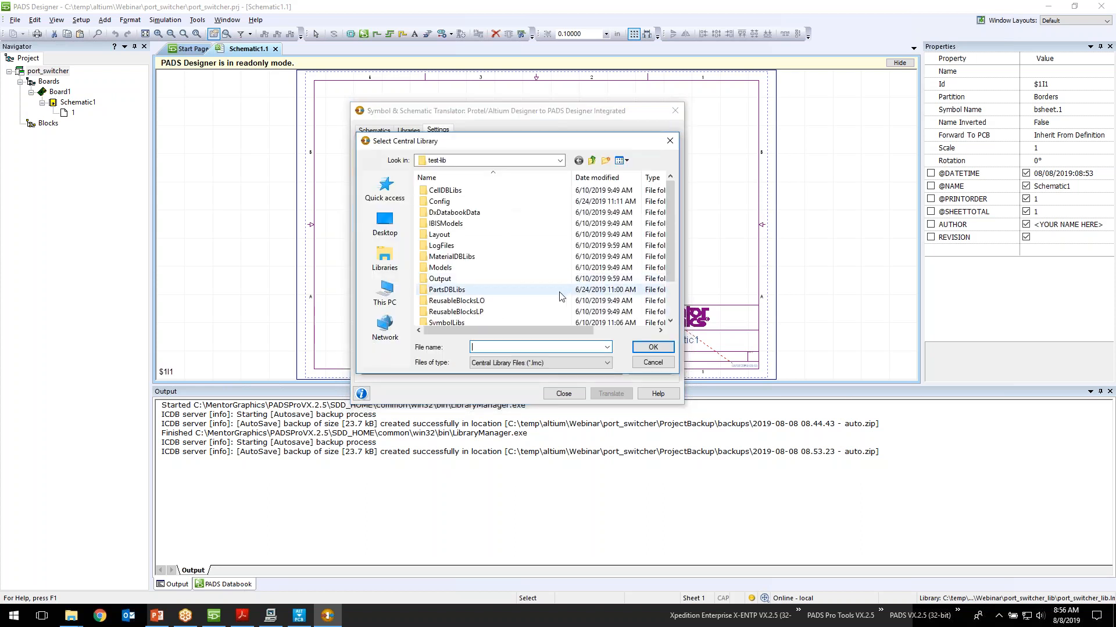
left_click(652, 363)
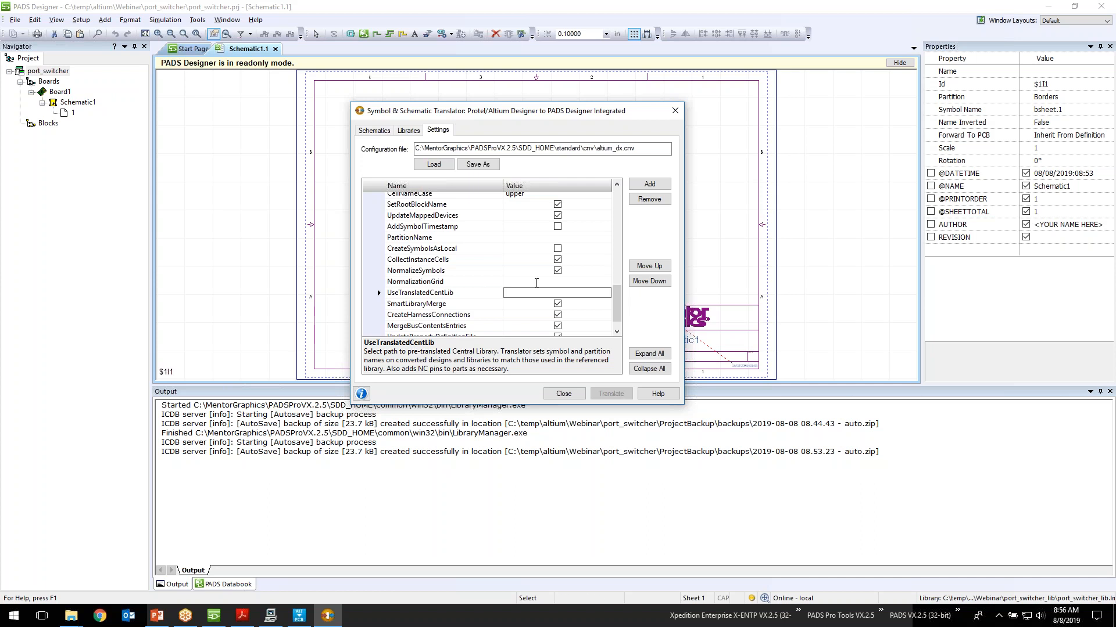
Read the descriptions of the CreateHarnessConnections, CollectInstanceCells, SetRootBlockName, AddSymbolTimestamp and NormalizeSymbols conversion options.
scroll(517, 273, "down", 1)
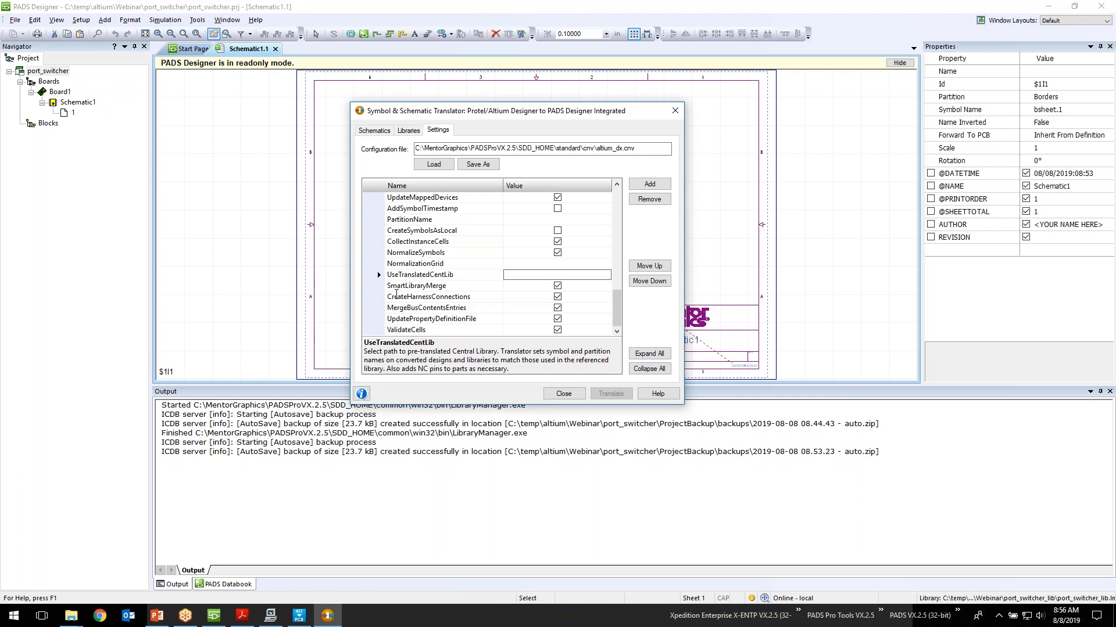
left_click(430, 297)
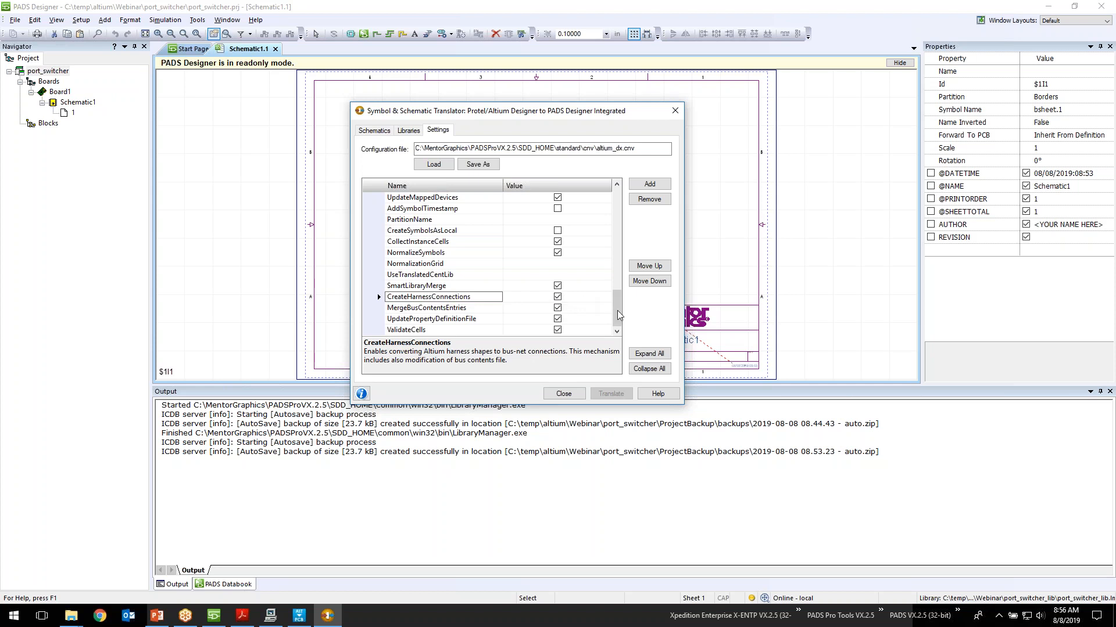
scroll(620, 314, "up", 1)
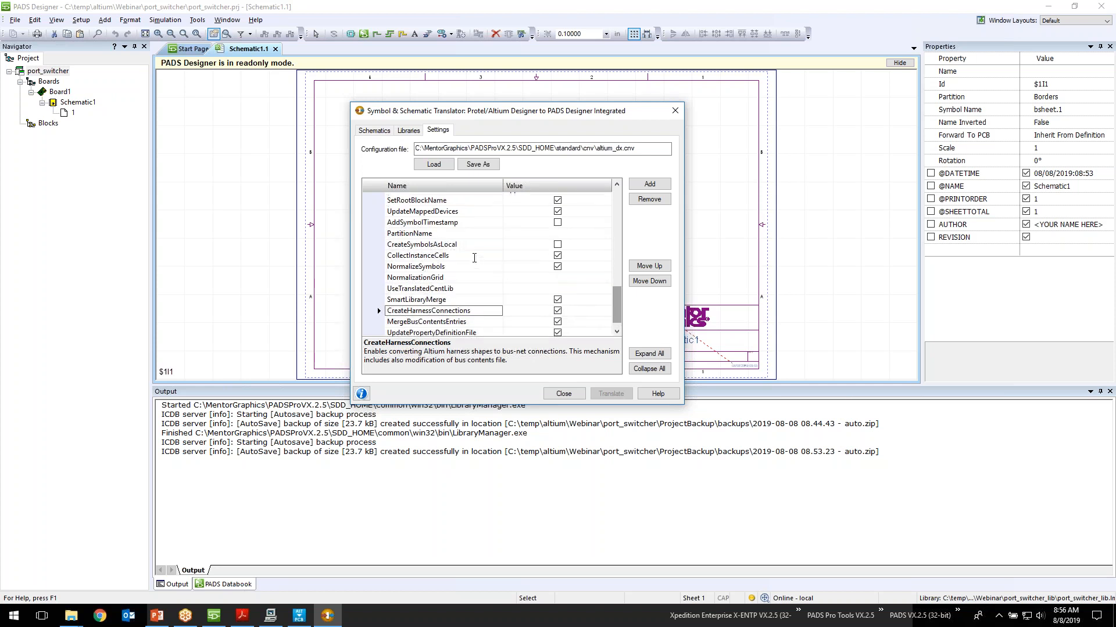
left_click(474, 257)
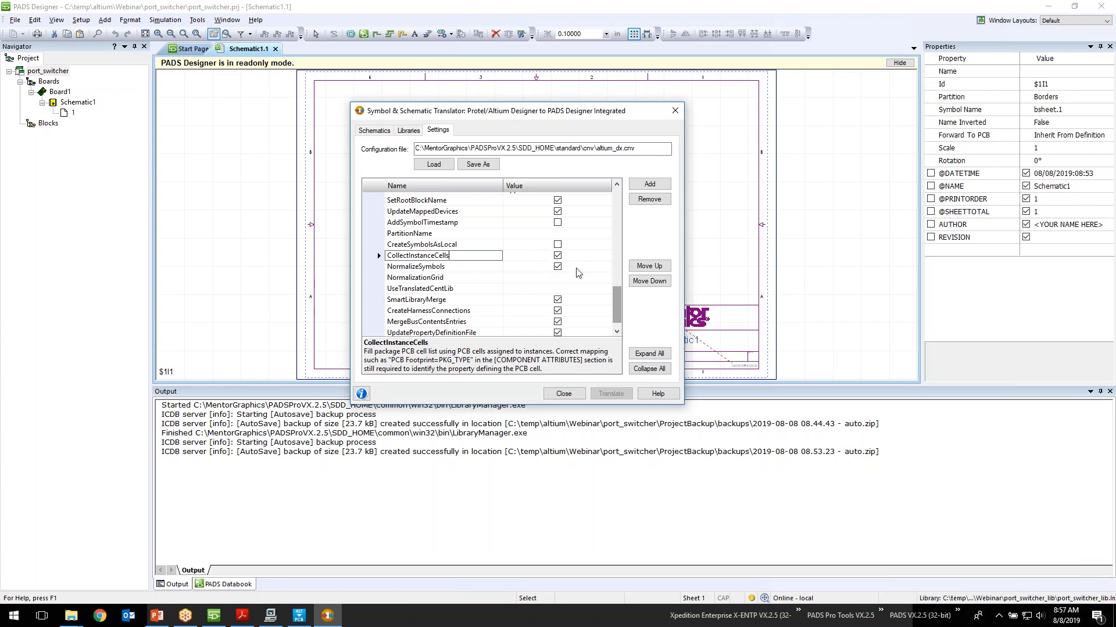
scroll(616, 303, "down", 1)
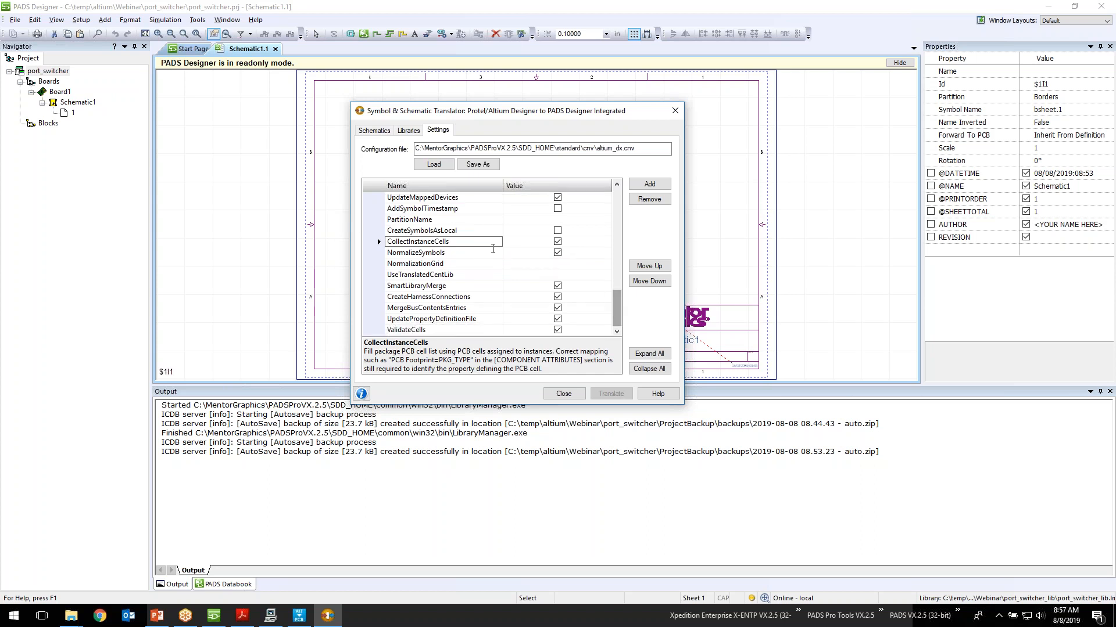
scroll(433, 221, "up", 3)
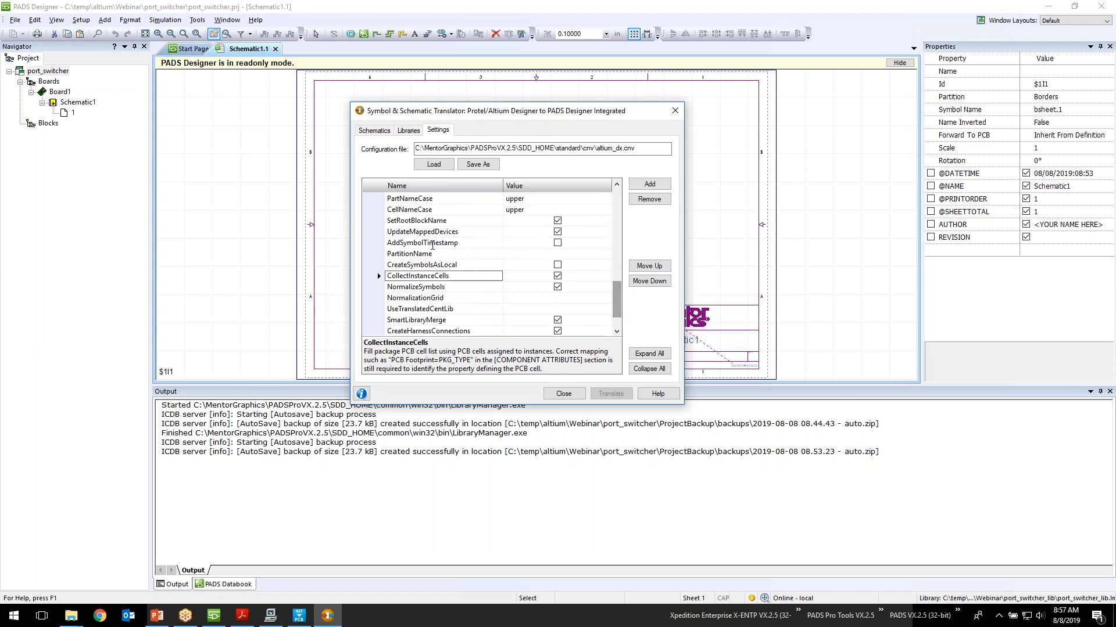
left_click(433, 220)
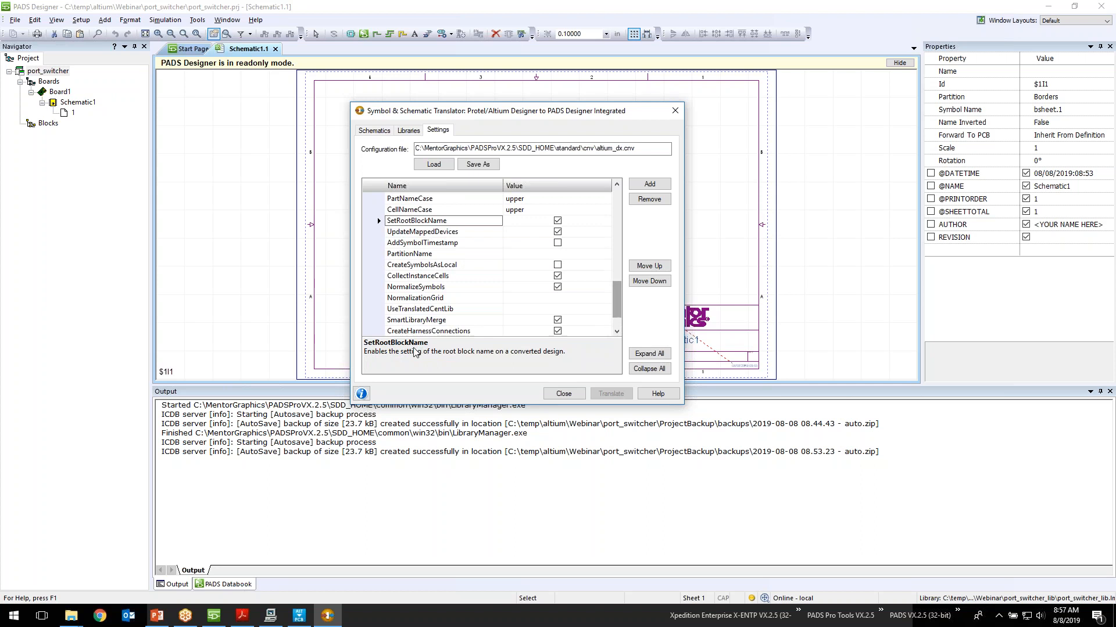
left_click(438, 243)
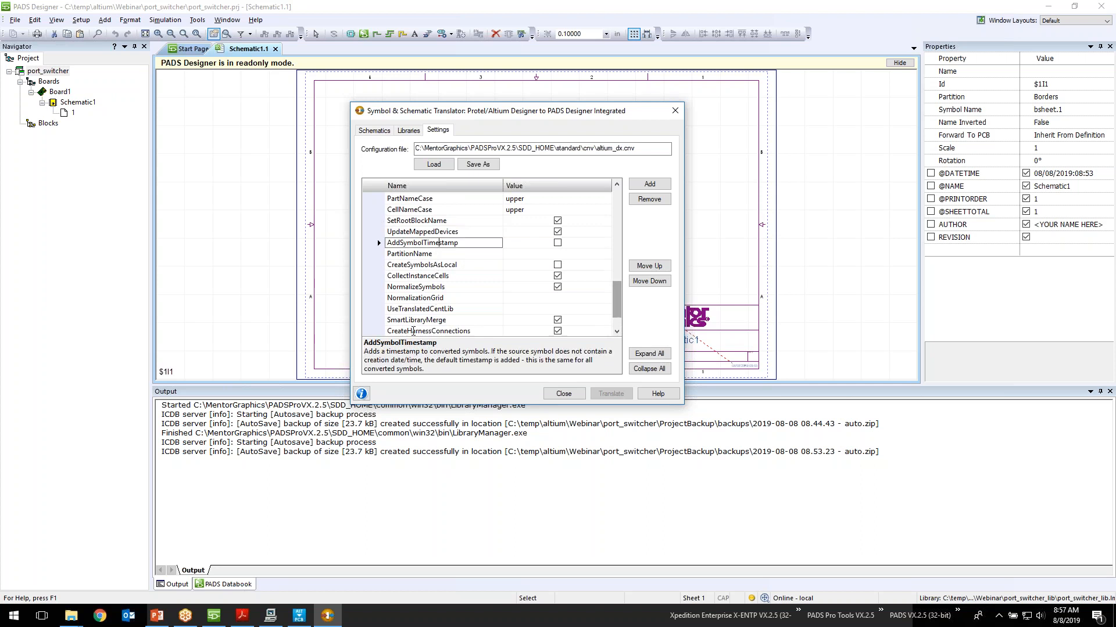
left_click(431, 287)
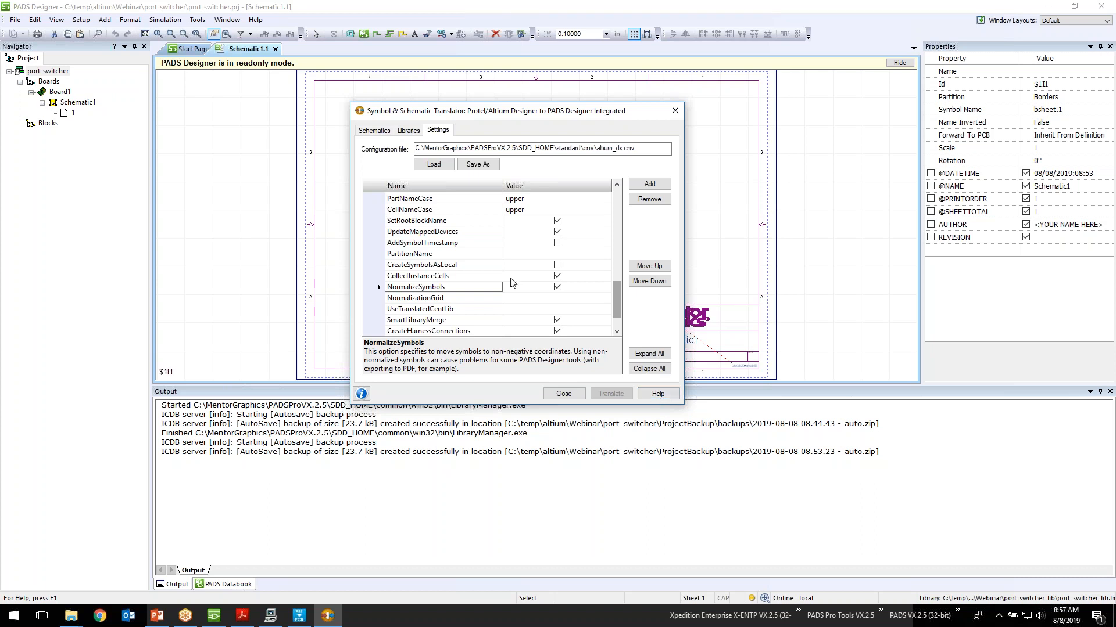
Load the configuration file altium_port_switcher.cnv from C:\temp\altium\Webinar into the translator settings.
left_click(649, 151)
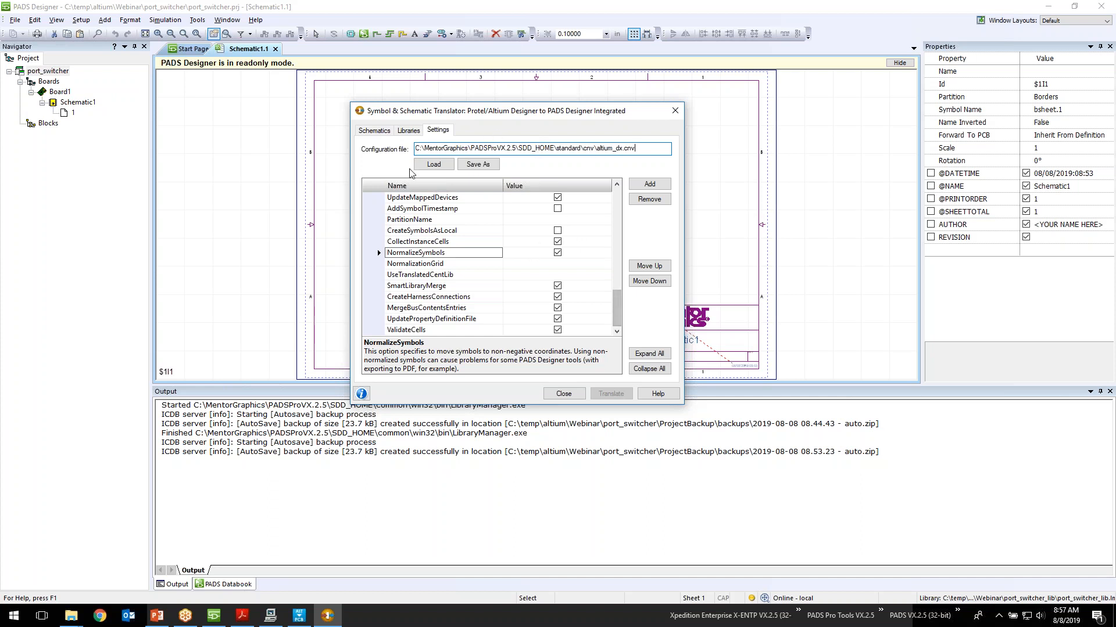
left_click(434, 164)
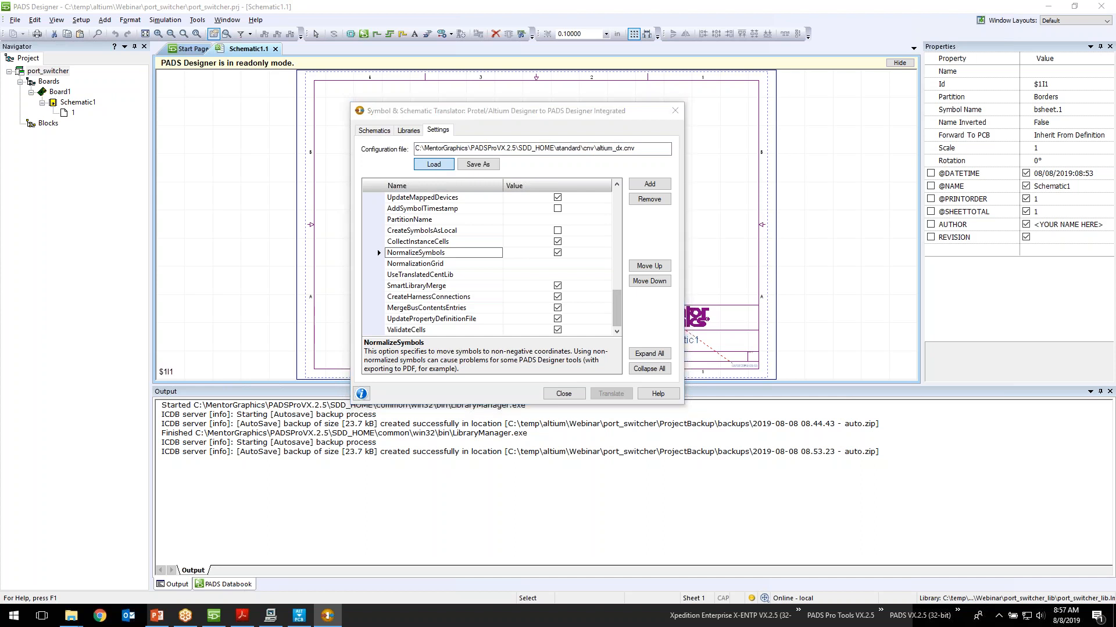
left_click(417, 333)
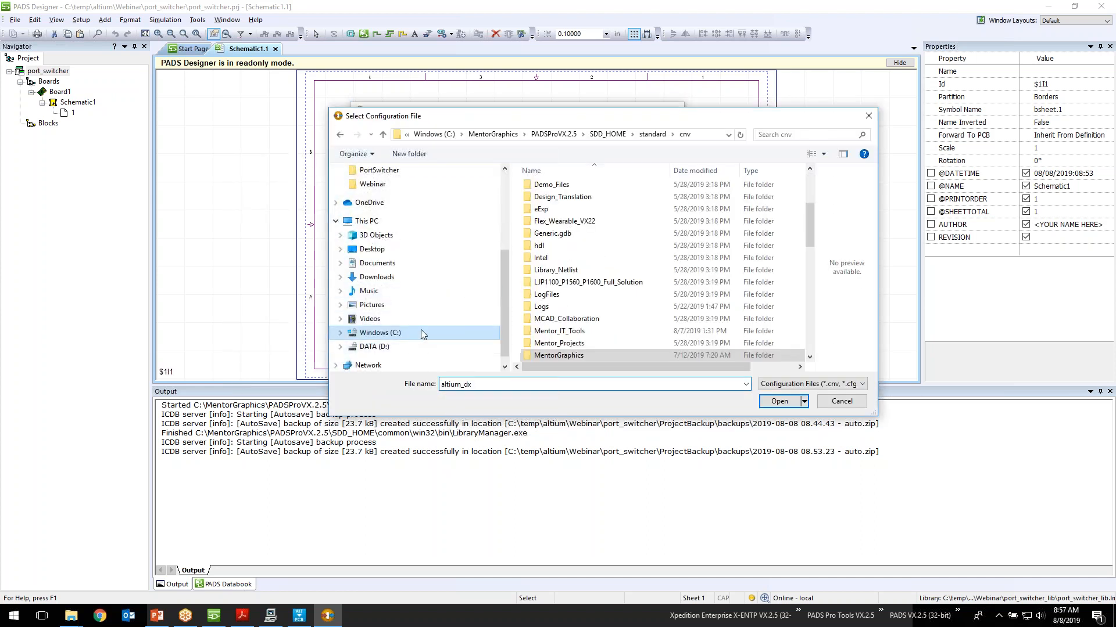
scroll(563, 314, "down", 5)
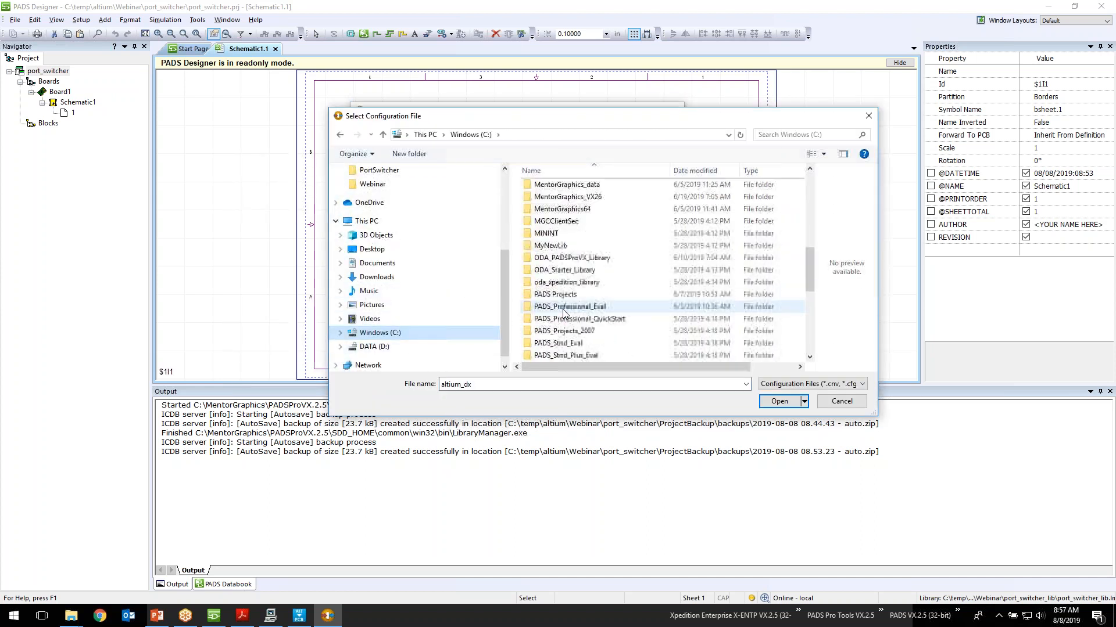
scroll(563, 314, "down", 4)
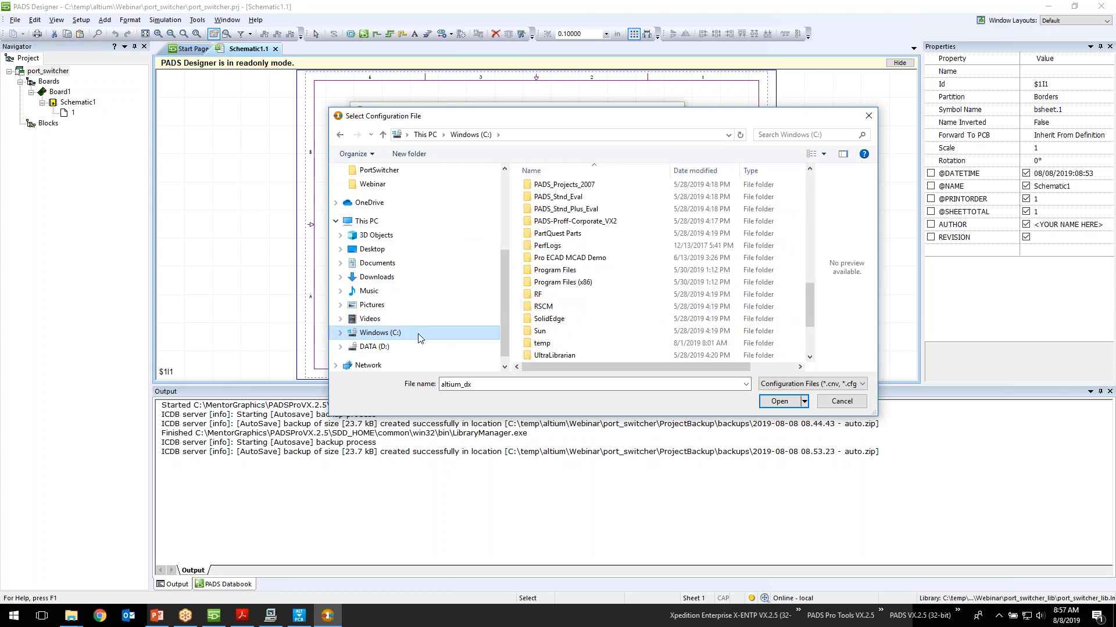
left_click(542, 343)
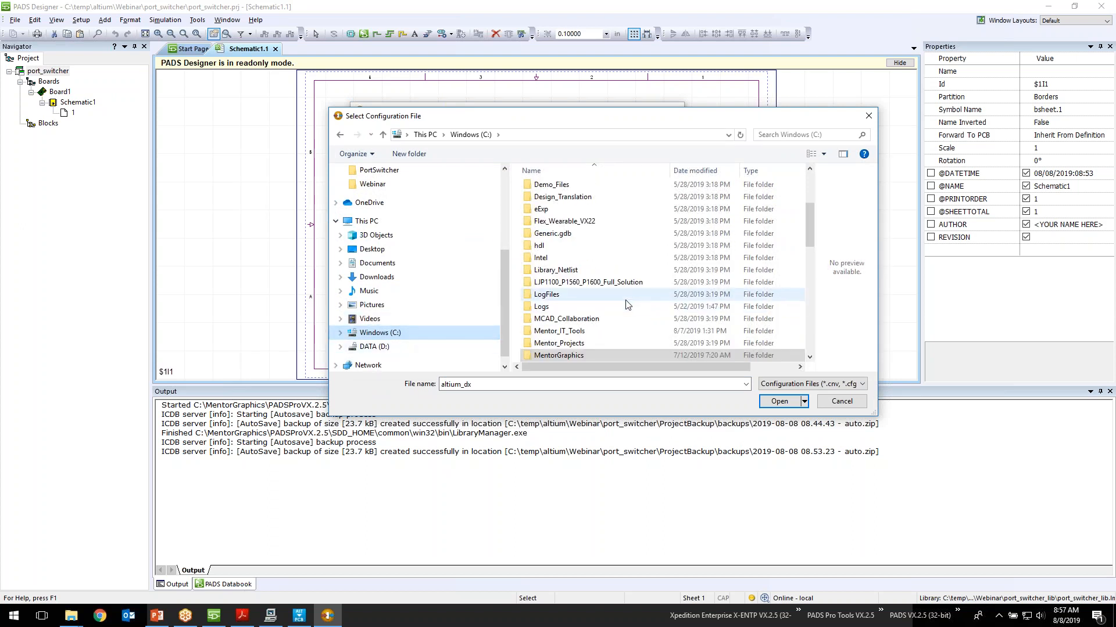
scroll(556, 287, "down", 3)
double_click(558, 246)
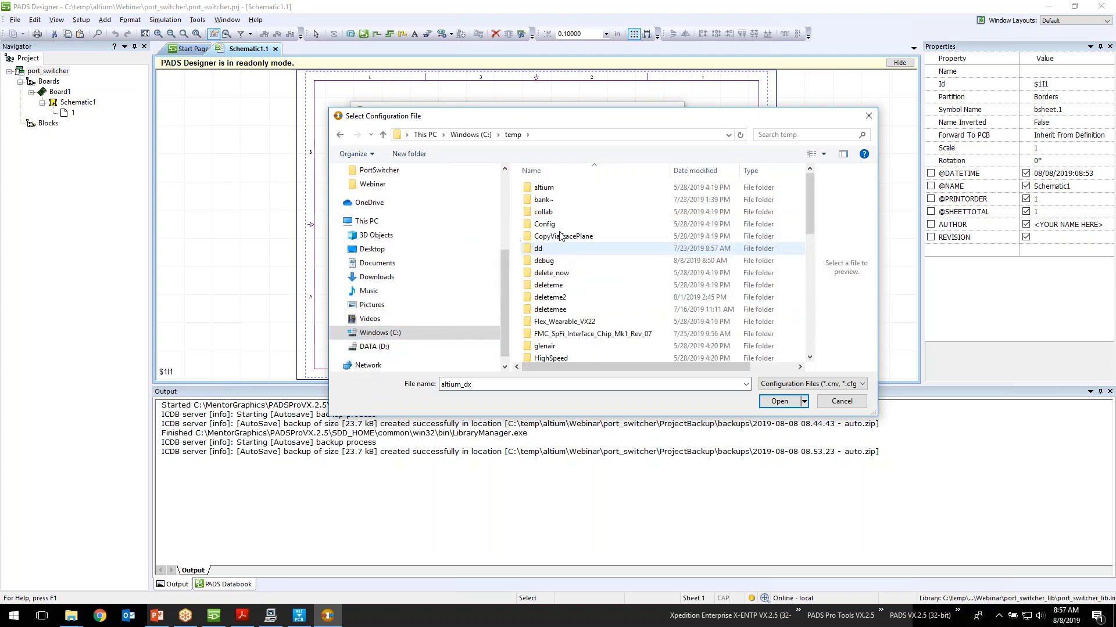
double_click(557, 187)
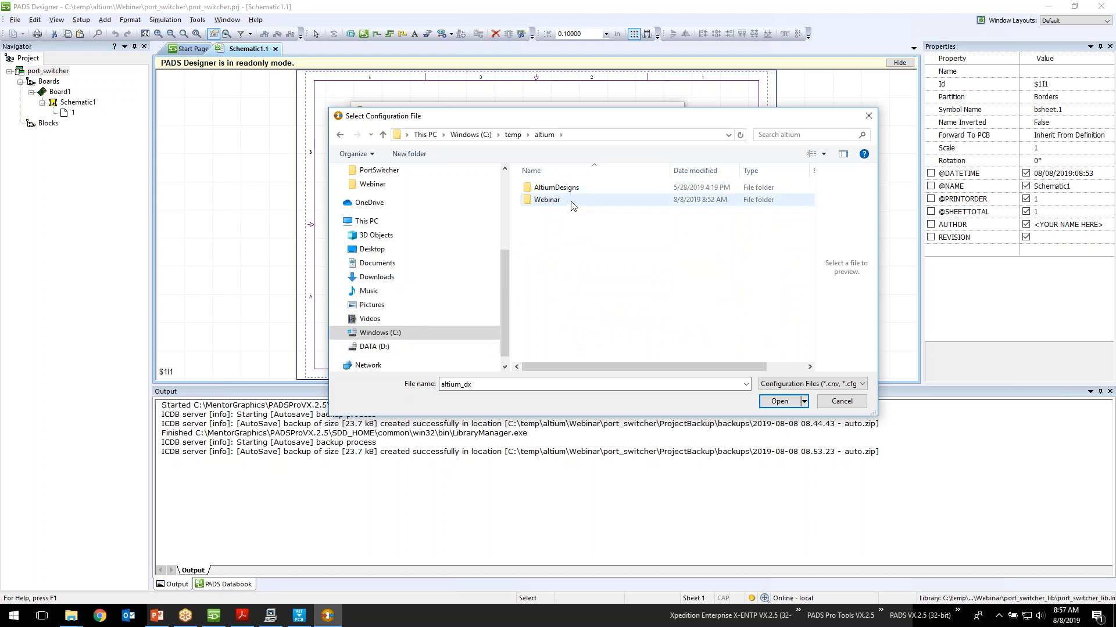
double_click(571, 201)
double_click(576, 225)
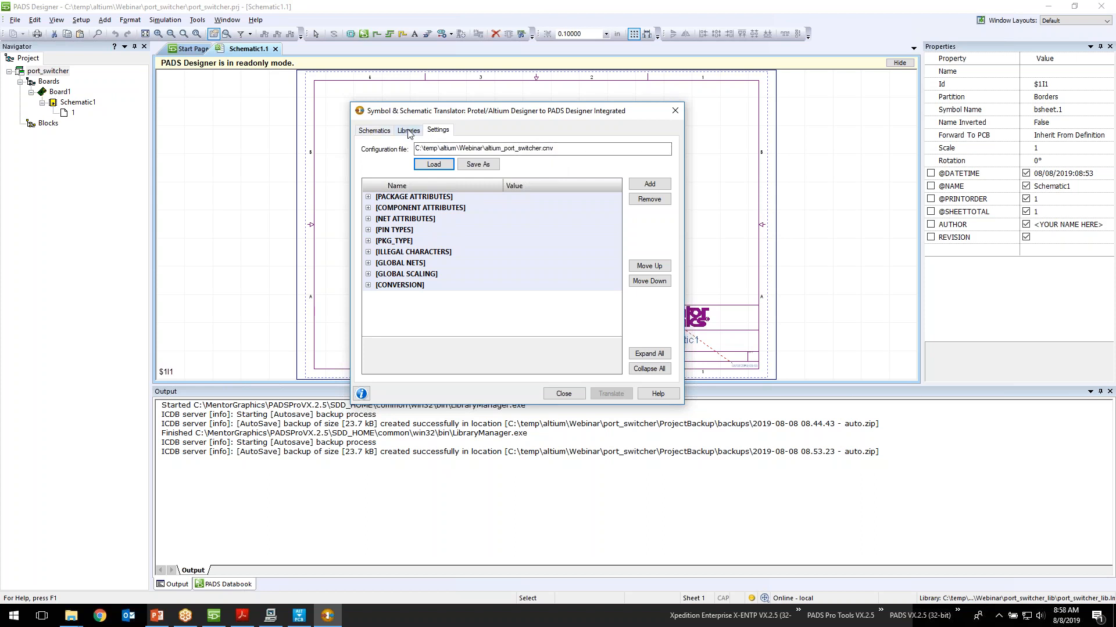
Translate the PortSwitcherPCB1D.PrjPCB schematics and read the notes in the translation results, including the one on the new CL partition.
left_click(374, 134)
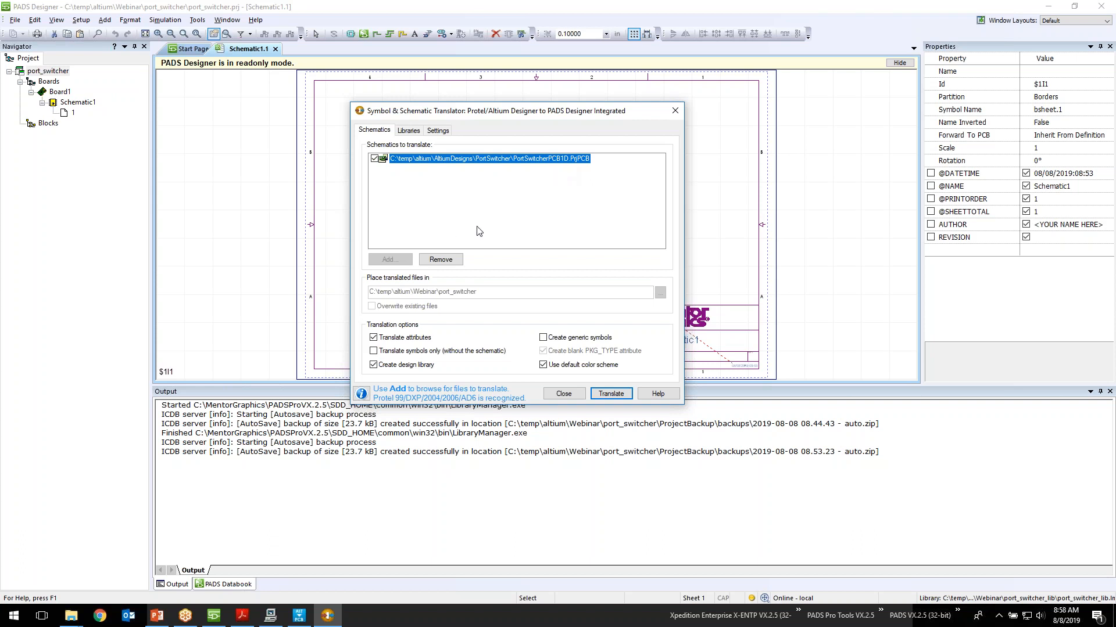
left_click(605, 395)
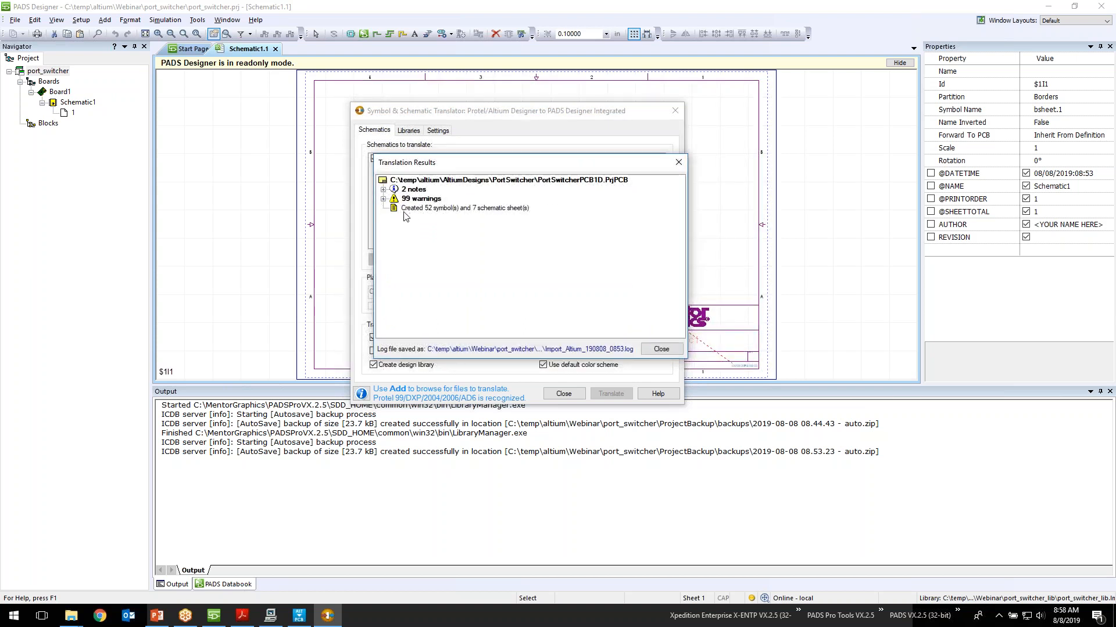
left_click(383, 190)
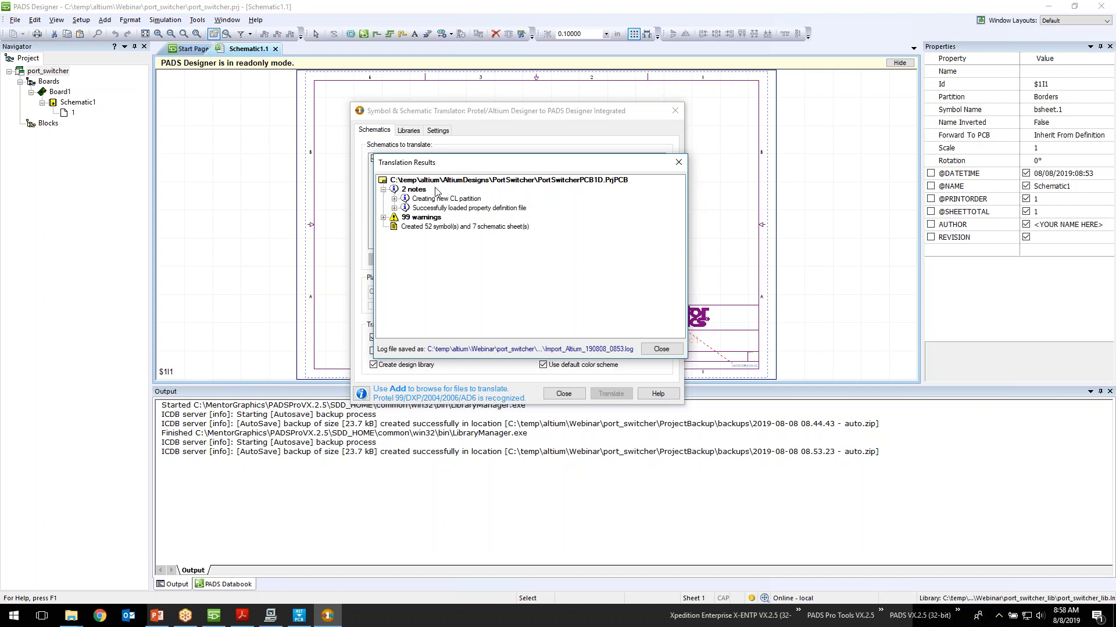
left_click(395, 199)
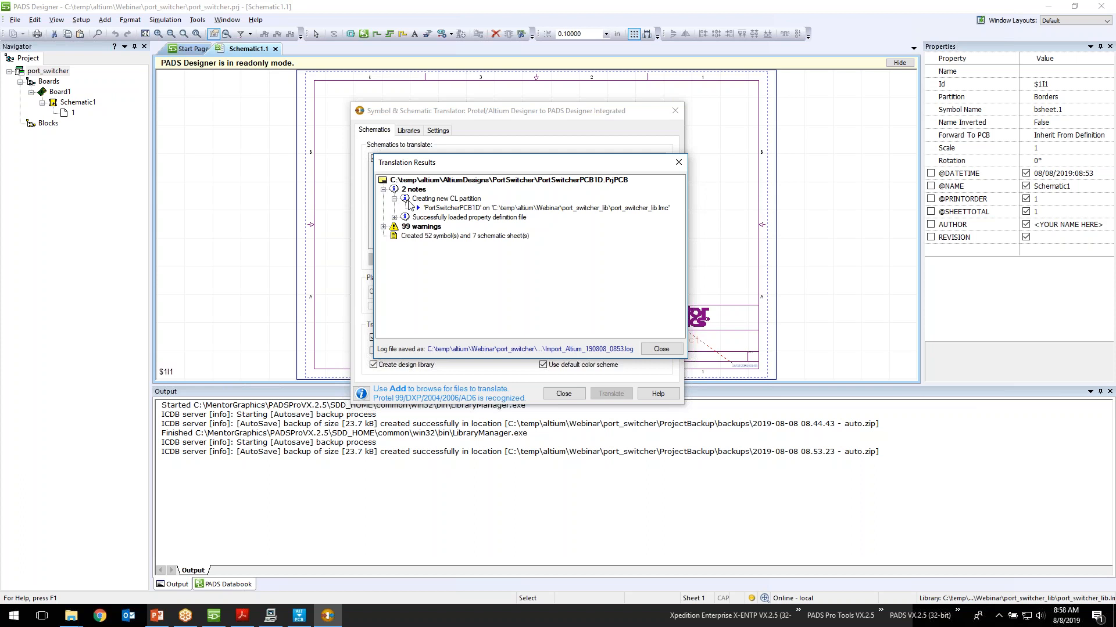
Examine the translation warnings about renamed duplicated pins and part numbers changed due to duplication.
left_click(384, 227)
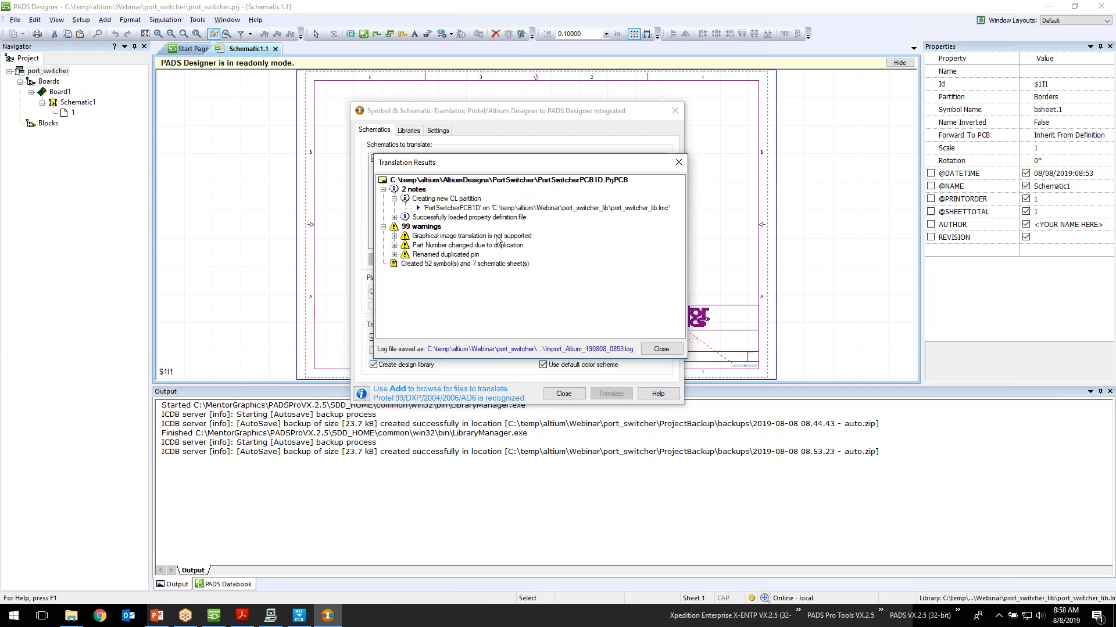
left_click(393, 254)
scroll(443, 226, "up", 1)
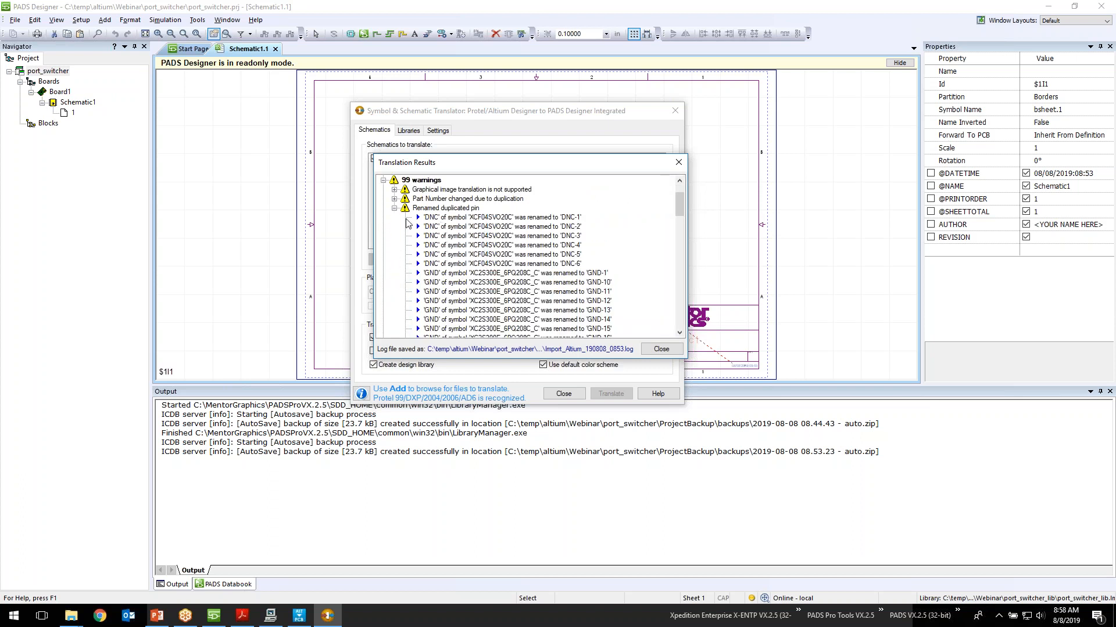
scroll(446, 267, "down", 3)
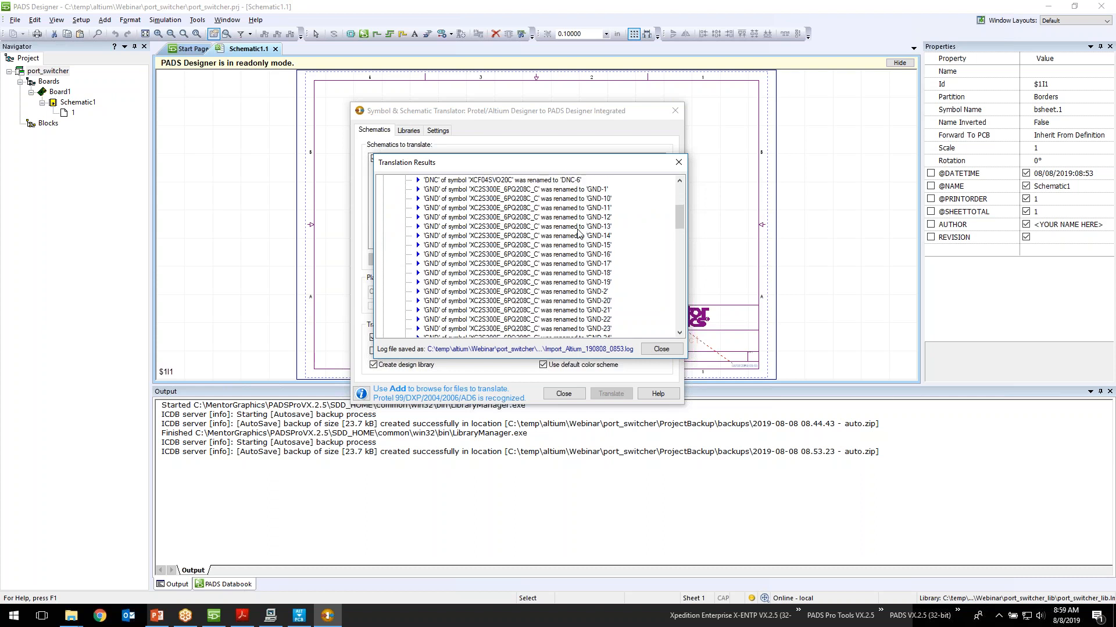
scroll(598, 244, "up", 2)
left_click(394, 181)
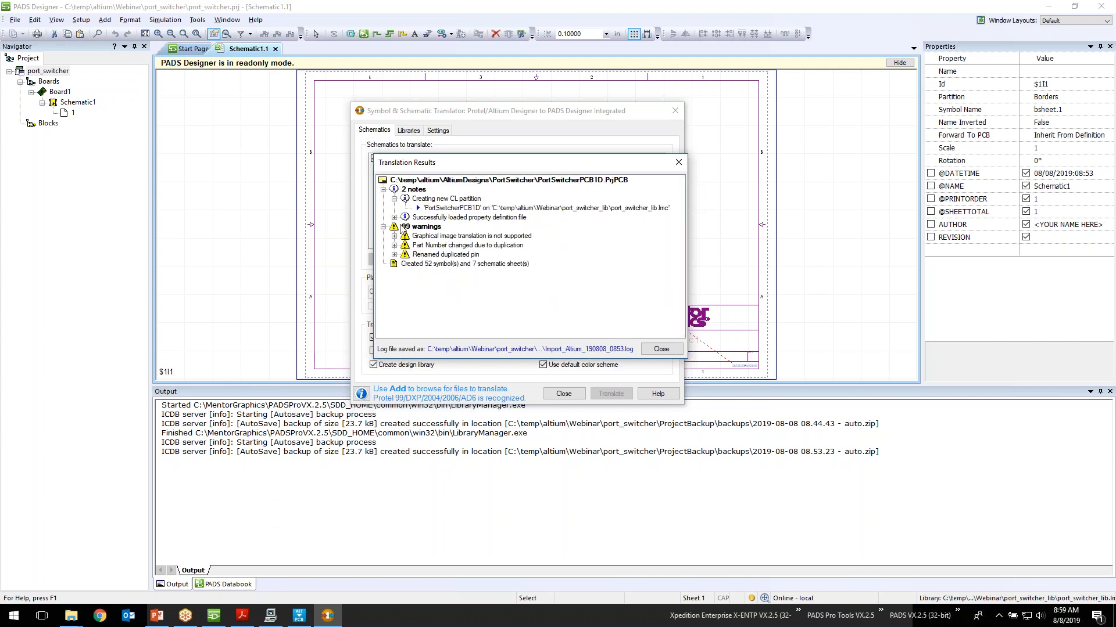
left_click(395, 245)
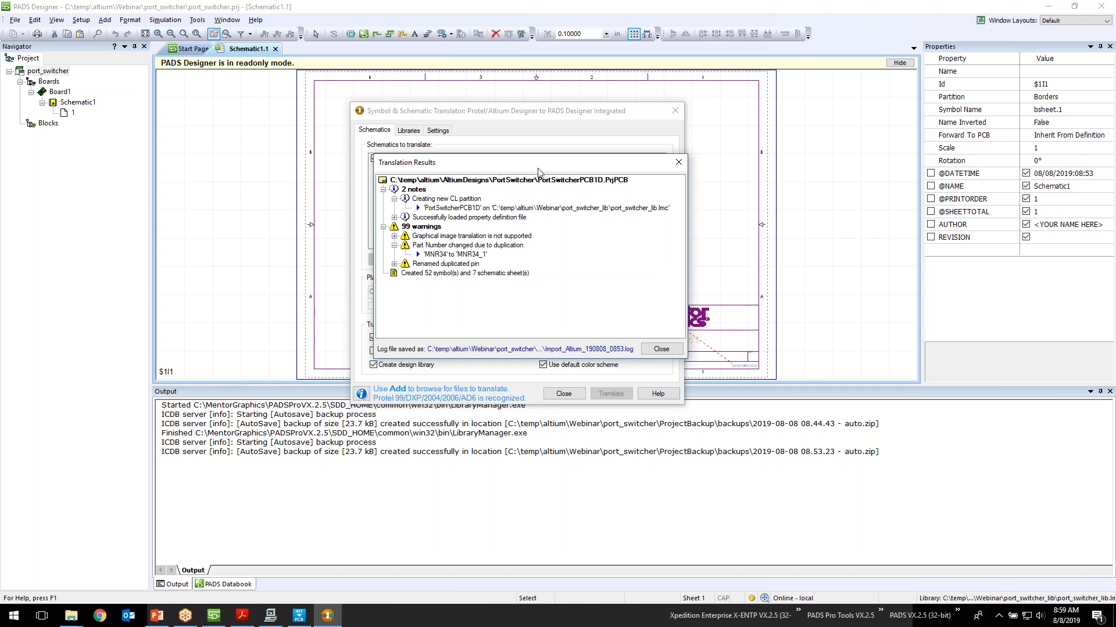
Switch to File Explorer and locate the import log in the LogFiles folder of the port_switcher project.
left_click(71, 617)
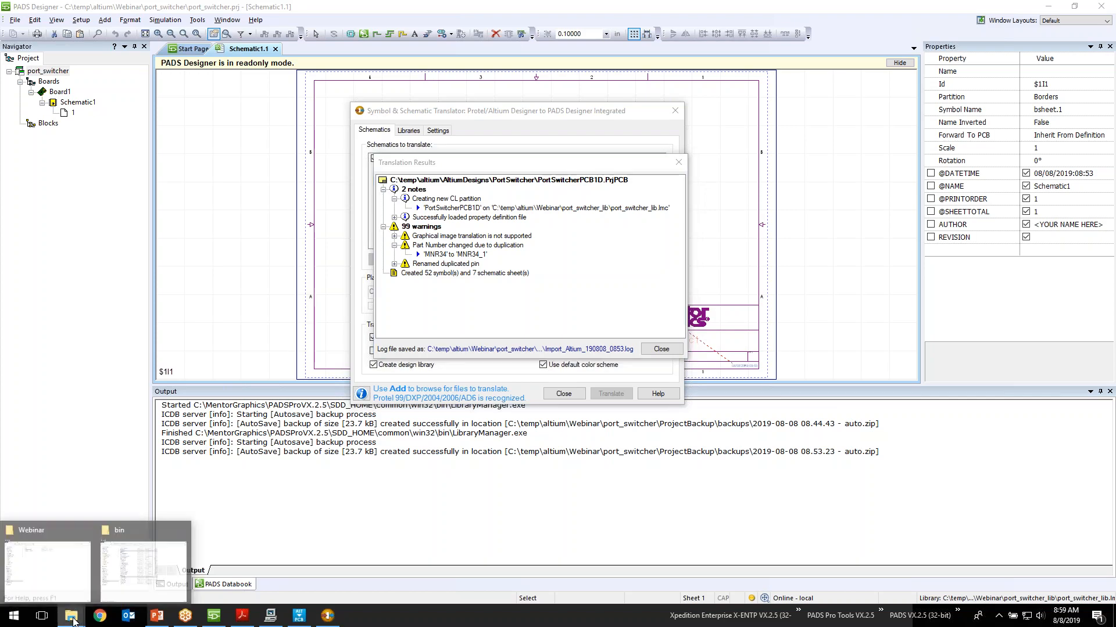
mouse_move(122, 598)
left_click(62, 595)
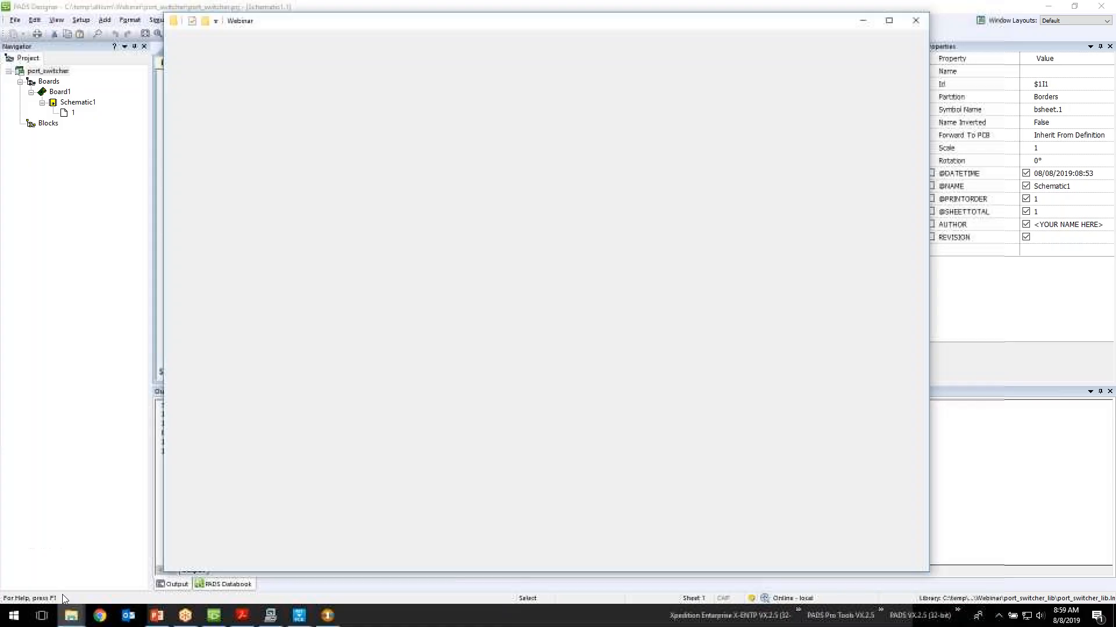
double_click(399, 113)
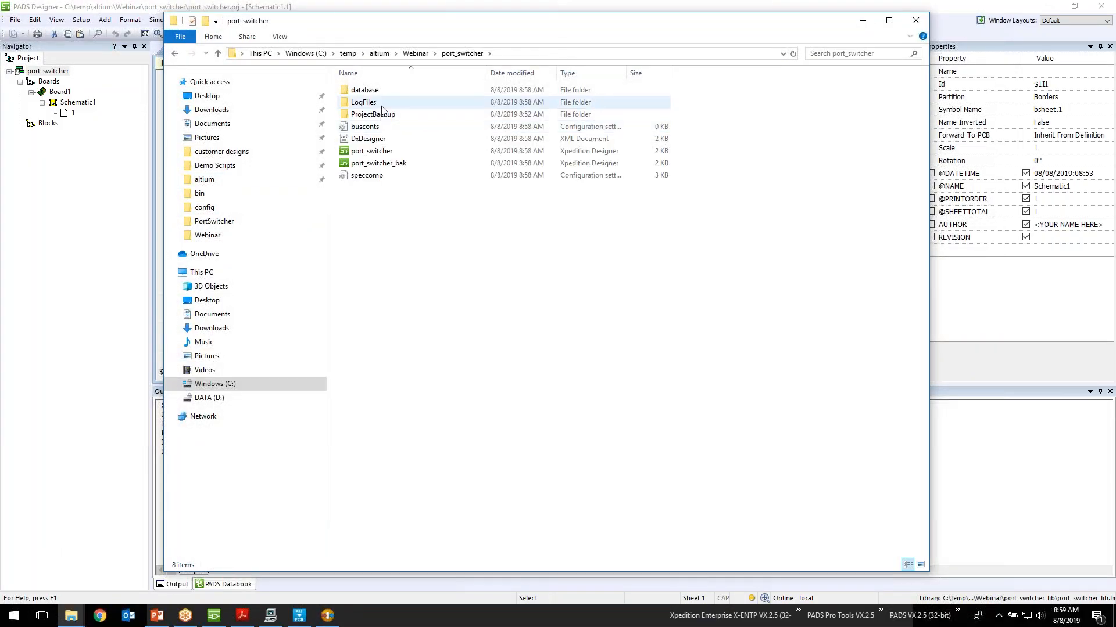
double_click(382, 103)
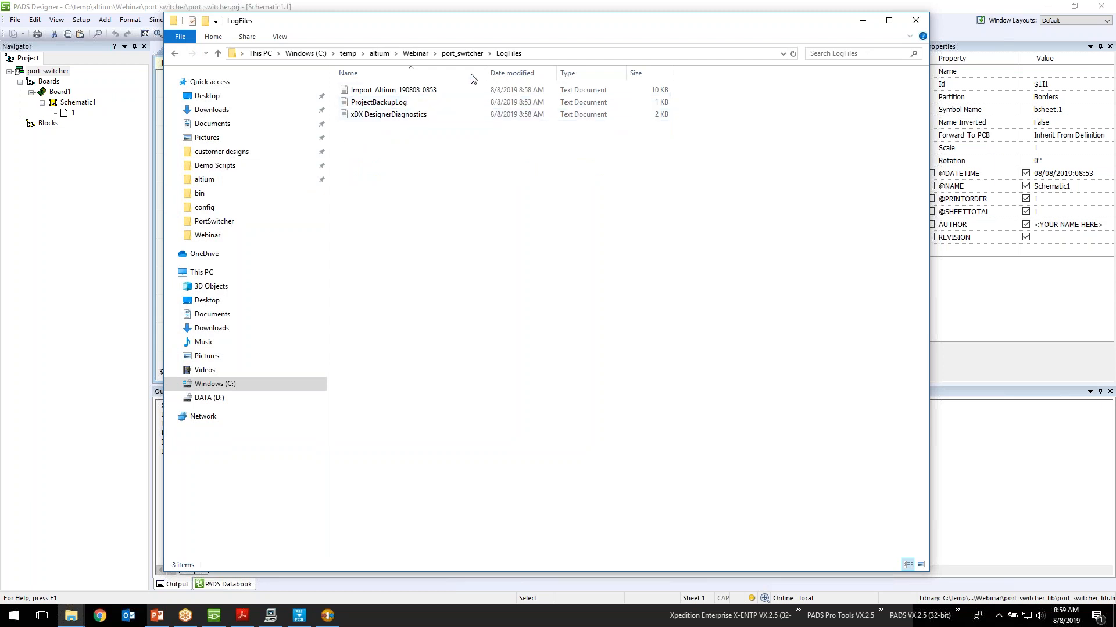
left_click(862, 21)
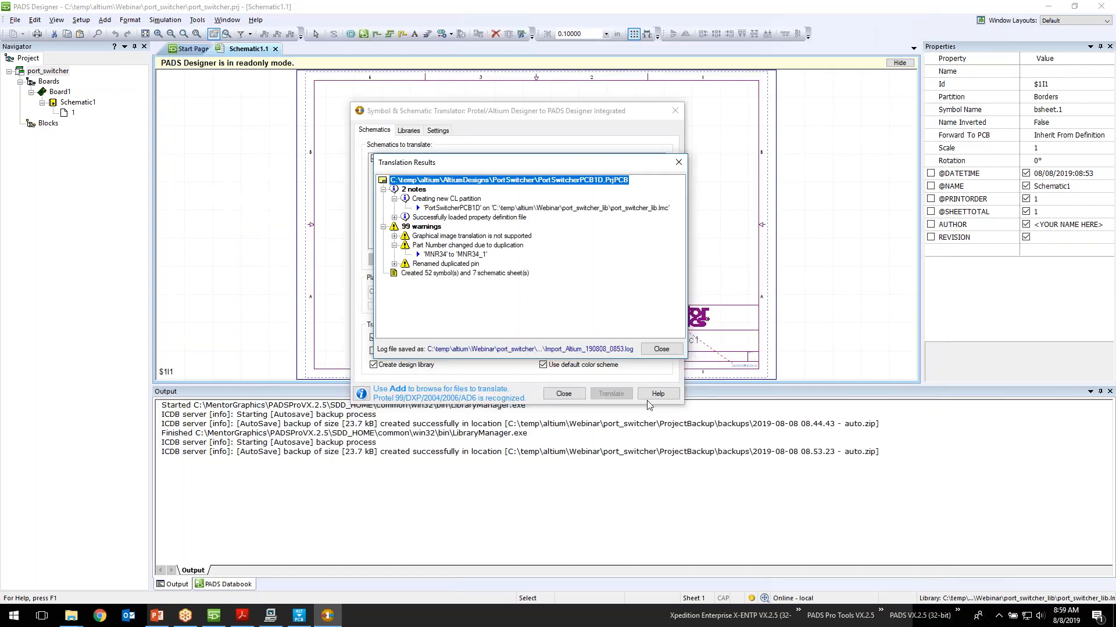
Close the translation results and the translator, and reload the project with the PADS Professional DL license.
left_click(662, 348)
left_click(564, 394)
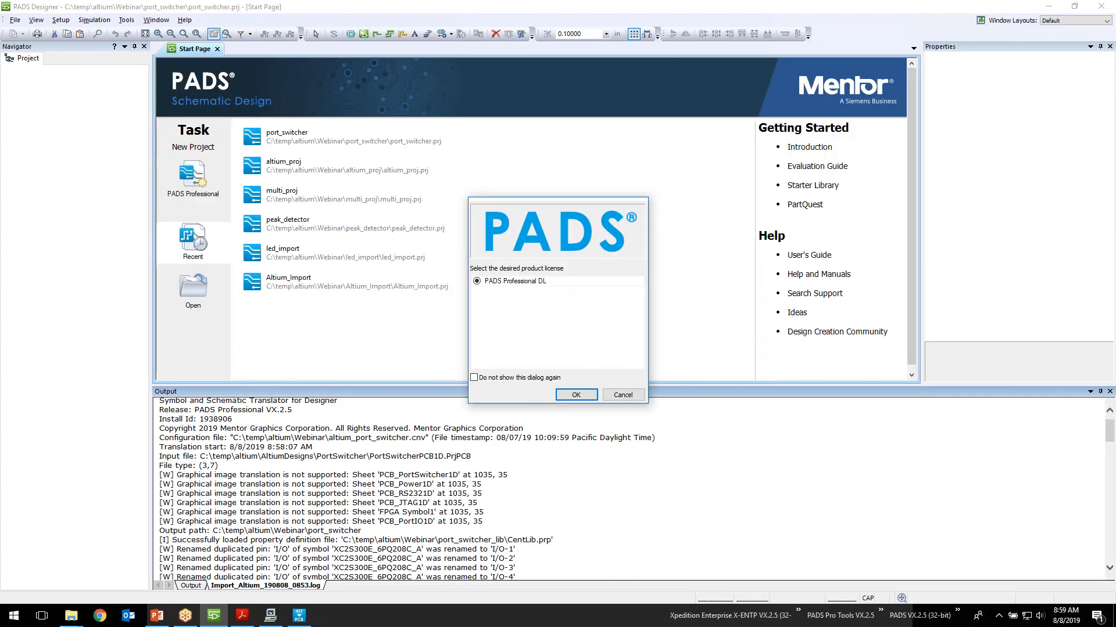
left_click(575, 395)
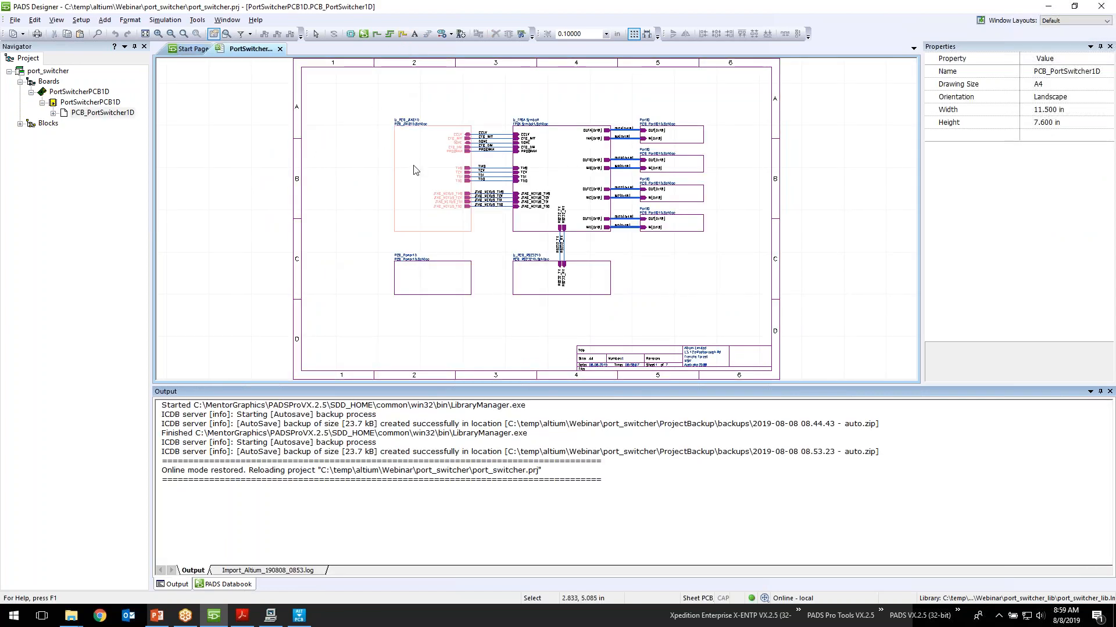
Review the translated block list, then descend into the JTAG block from the top sheet and inspect the PCB_JTAG1D schematic.
left_click(20, 124)
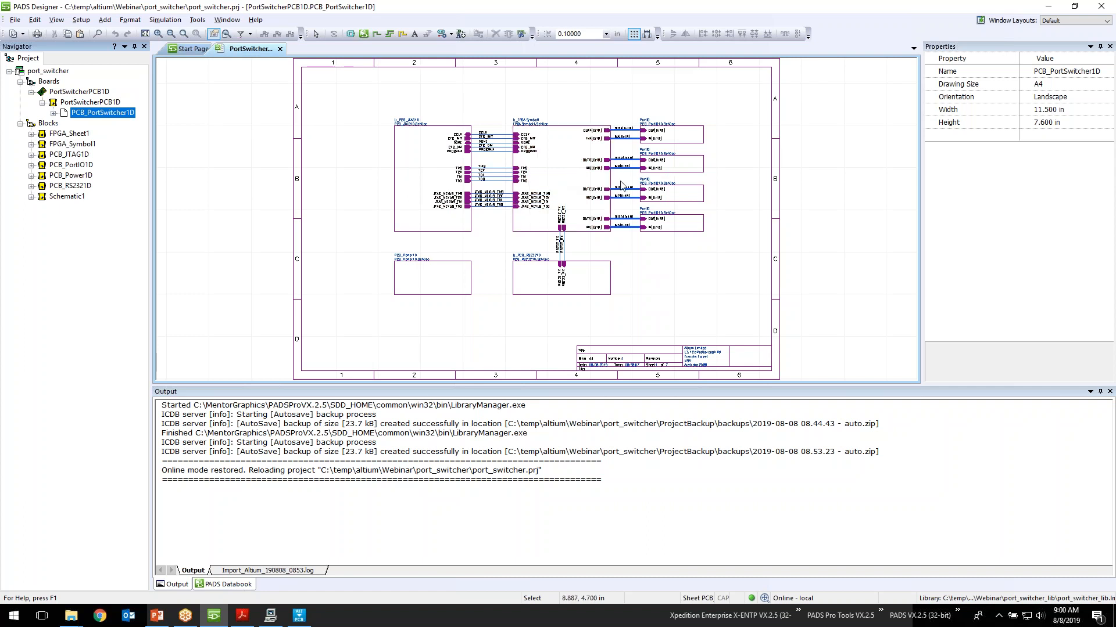
left_click(431, 185)
right_click(431, 183)
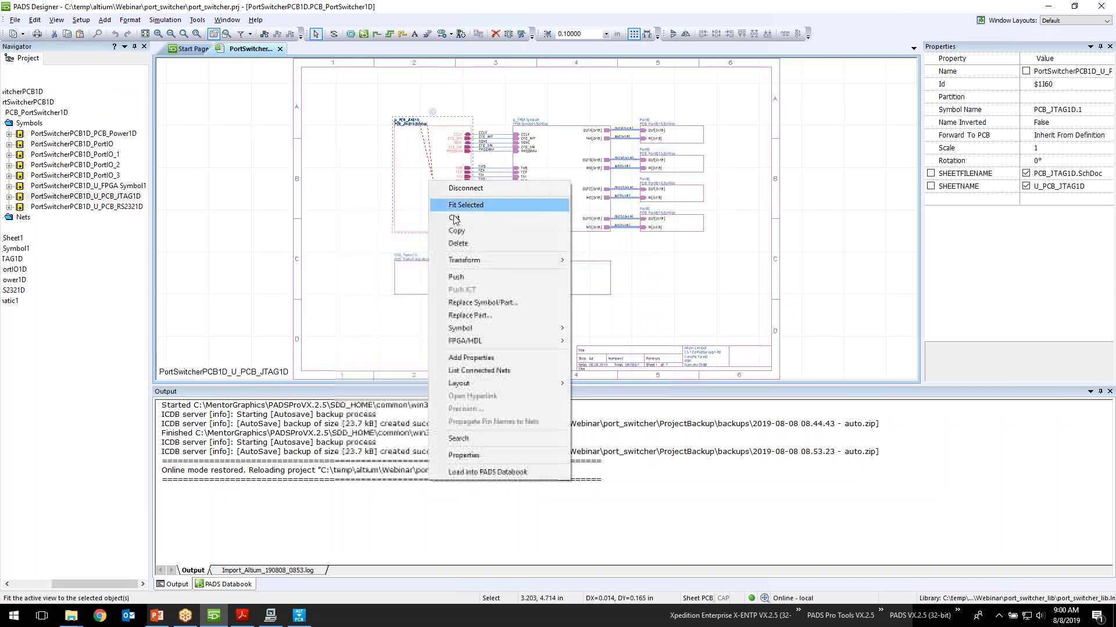
left_click(457, 277)
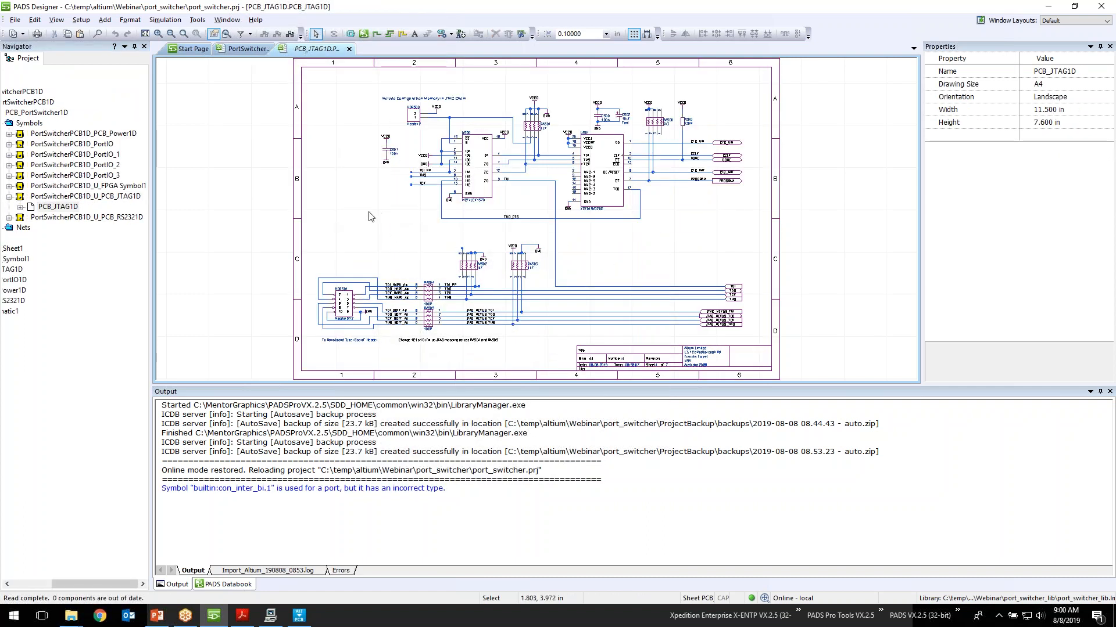
scroll(431, 214, "up", 3)
scroll(431, 214, "down", 2)
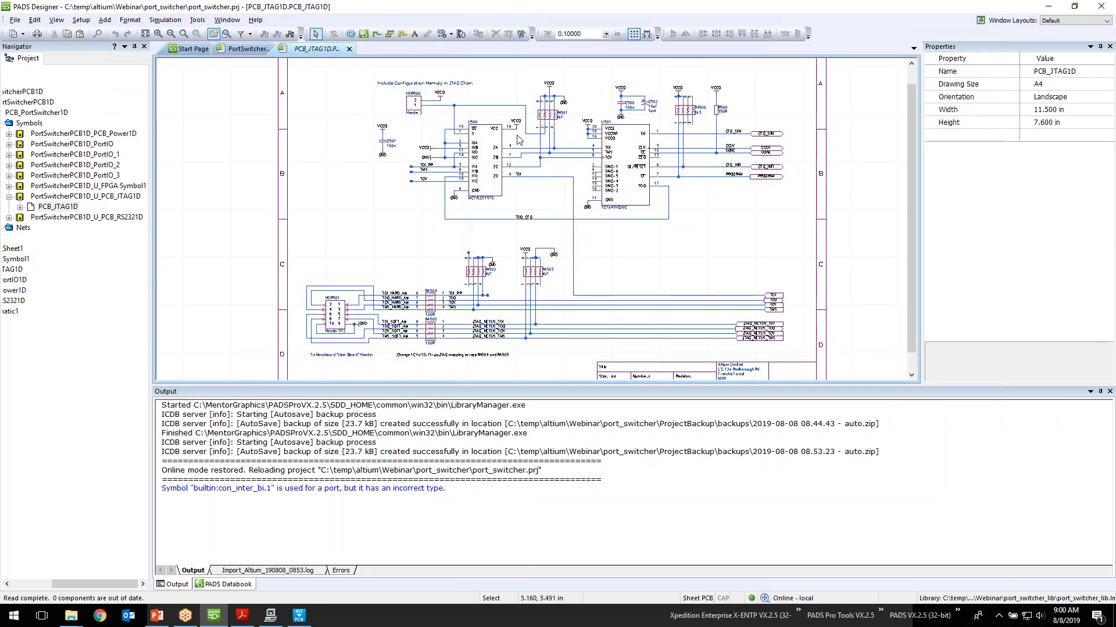
scroll(453, 129, "up", 3)
scroll(453, 129, "up", 3)
scroll(428, 141, "down", 3)
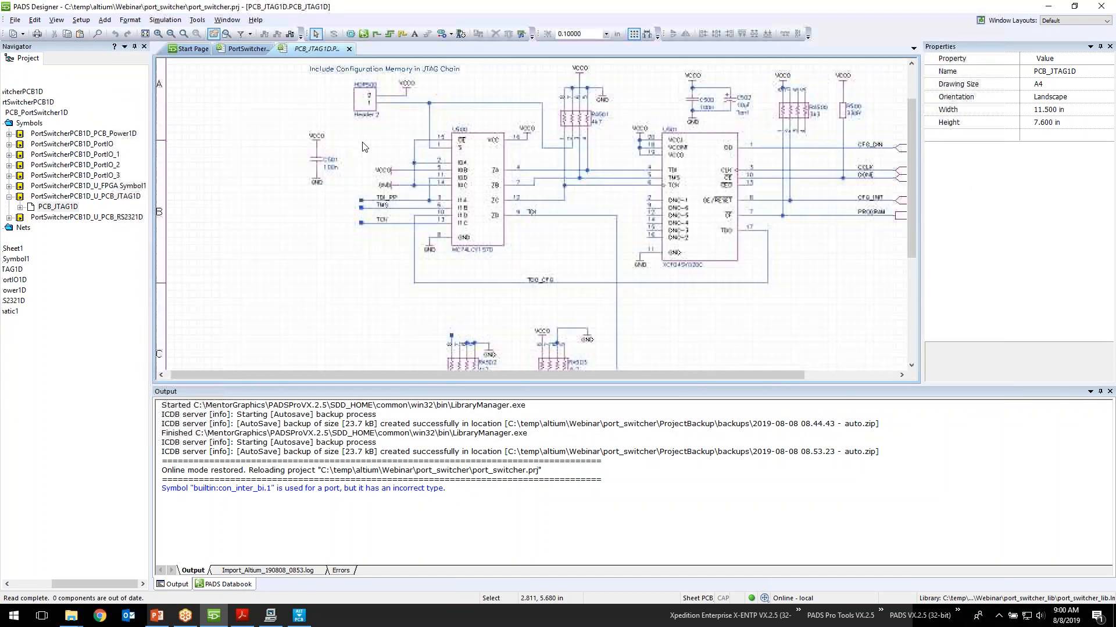
scroll(517, 175, "down", 3)
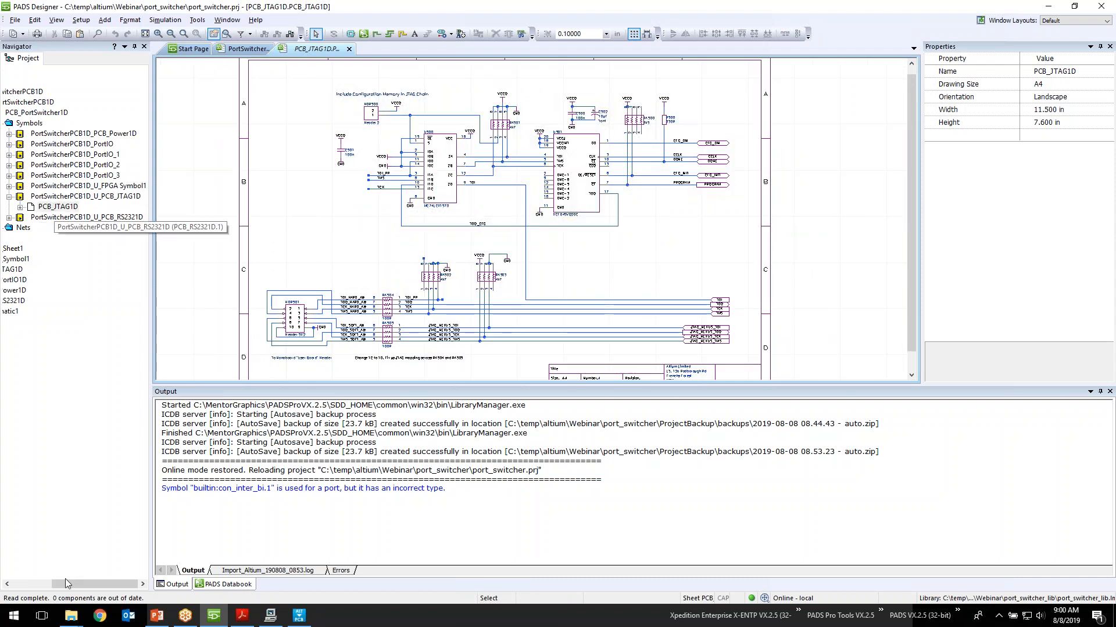
Descend from the top sheet into the FPGA Symbol1 block and inspect its translated schematic.
left_click_drag(65, 580, 45, 588)
left_click(236, 51)
right_click(566, 199)
left_click(616, 285)
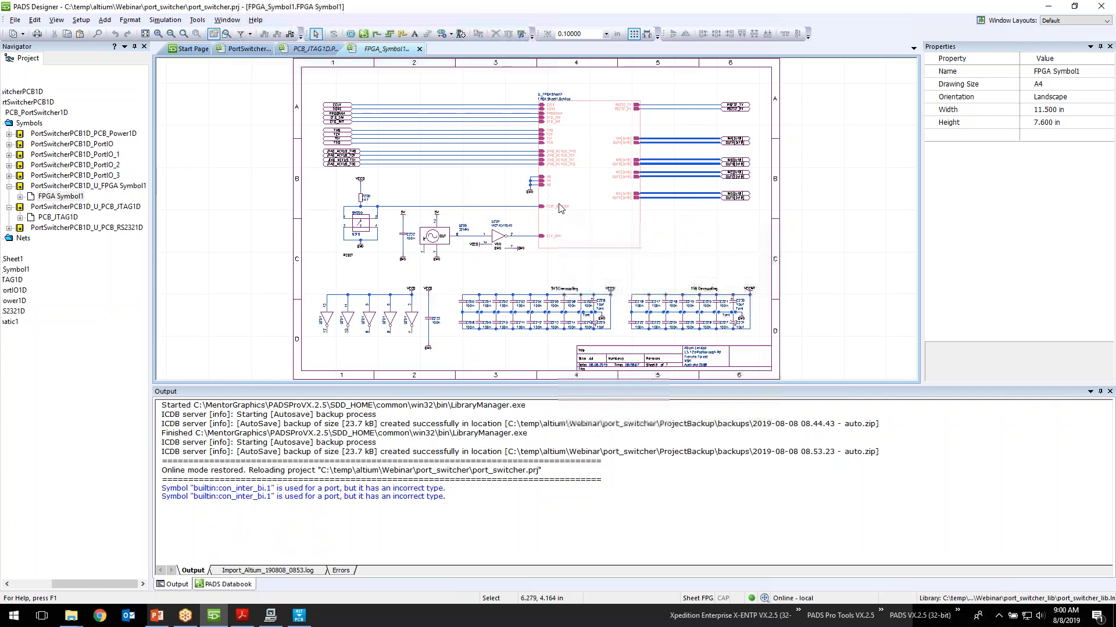
scroll(414, 299, "up", 4)
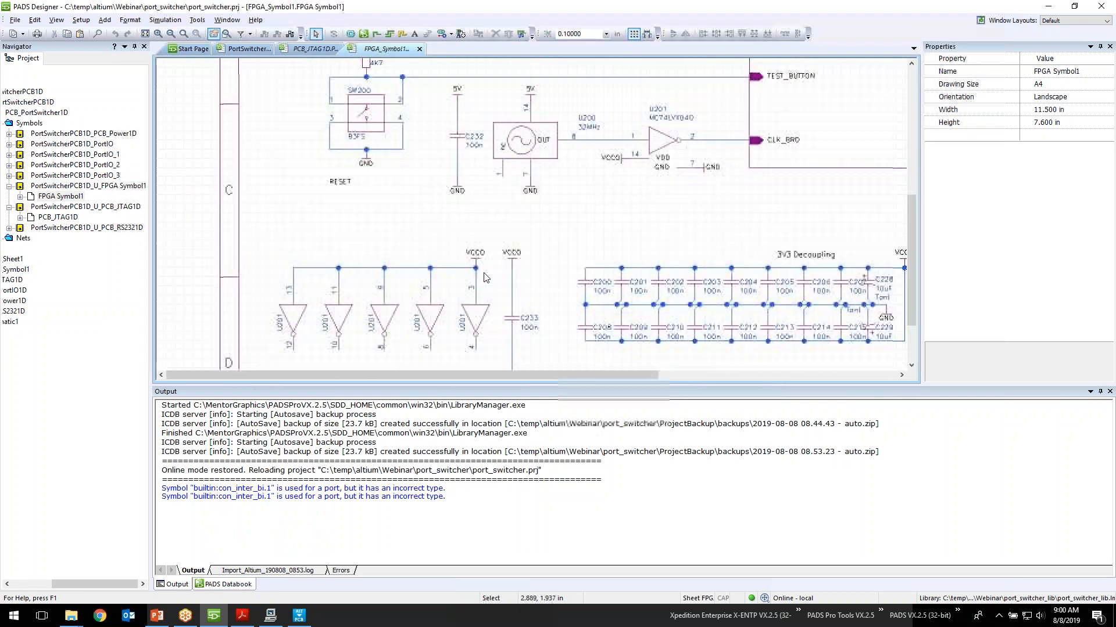
scroll(485, 280, "down", 2)
Open the sheet of the original Schematic1 listed among the project's blocks.
left_click_drag(76, 583, 33, 585)
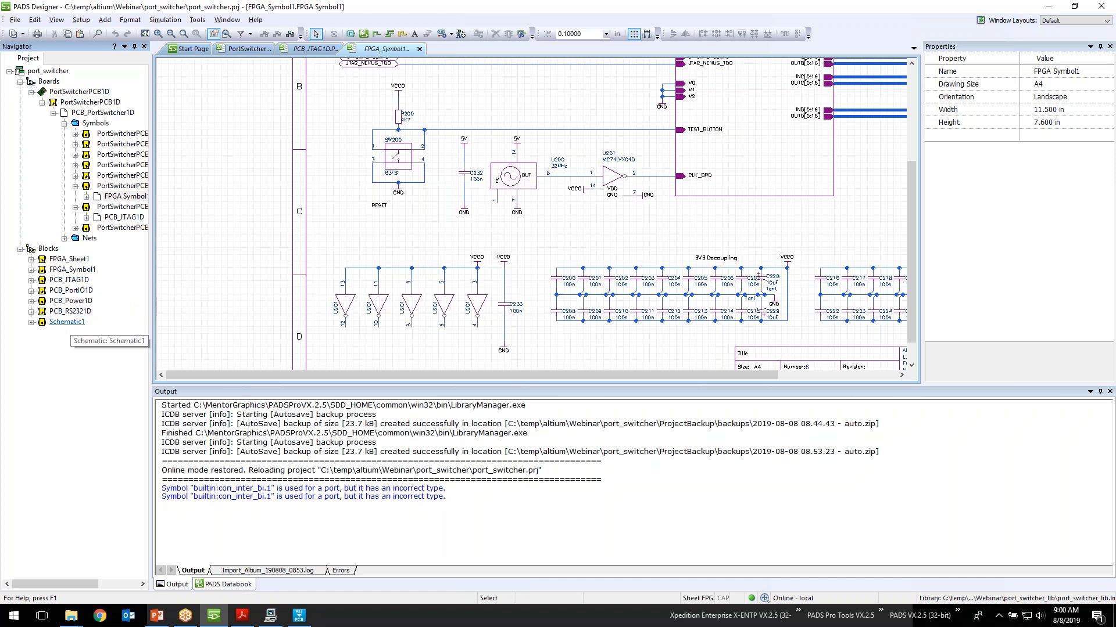
double_click(65, 323)
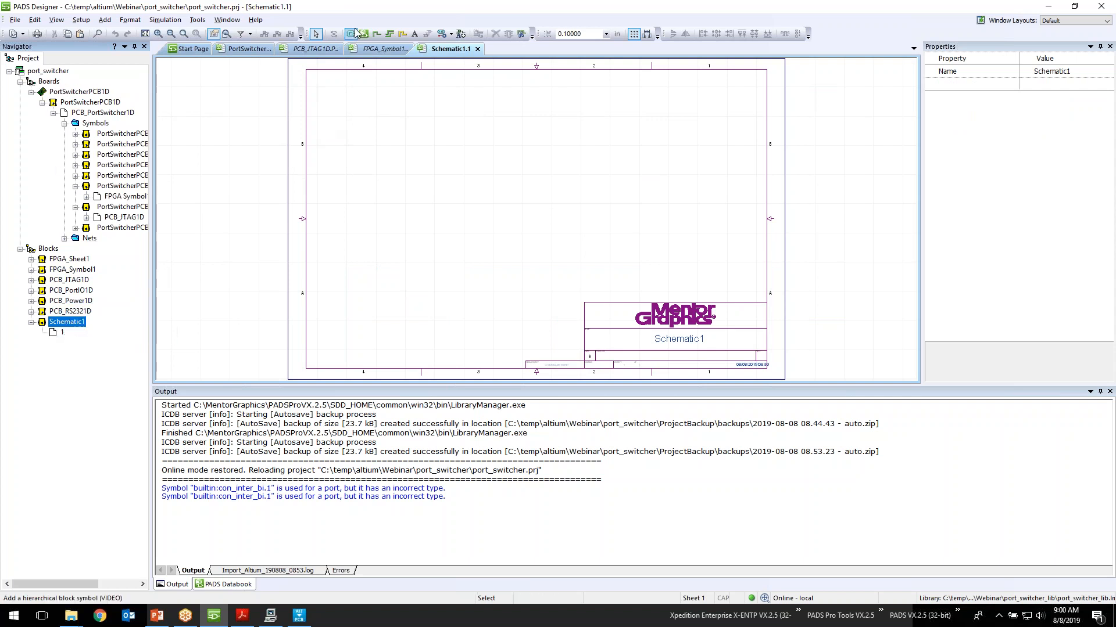
Delete the Schematic1 block from the project's blocks and select the FPGA Symbol1 sheet.
right_click(65, 321)
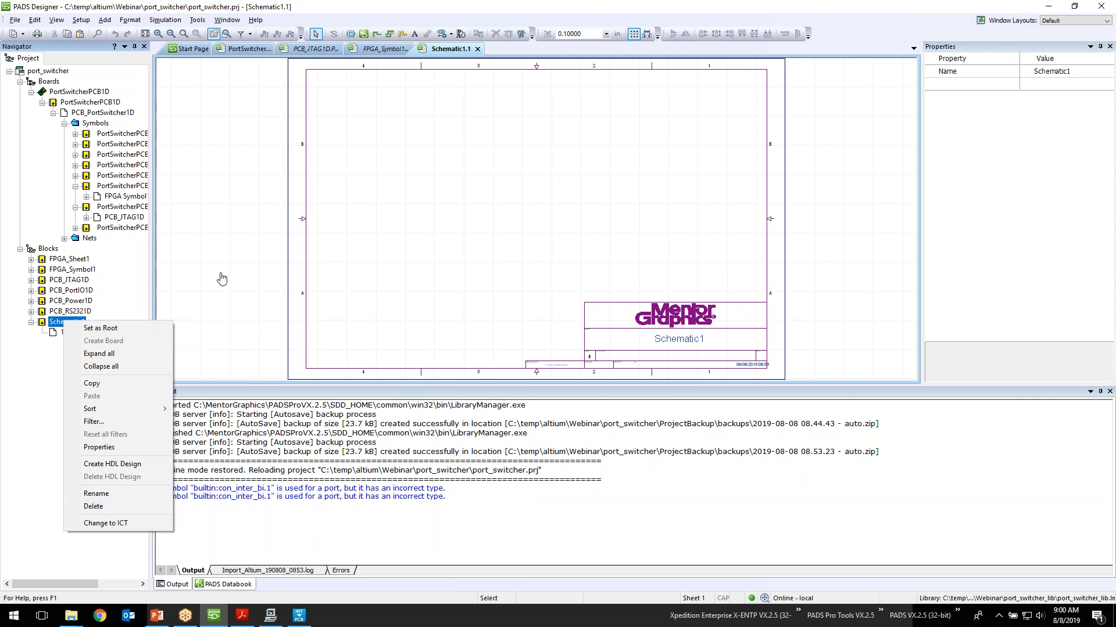
left_click(120, 511)
key("Return")
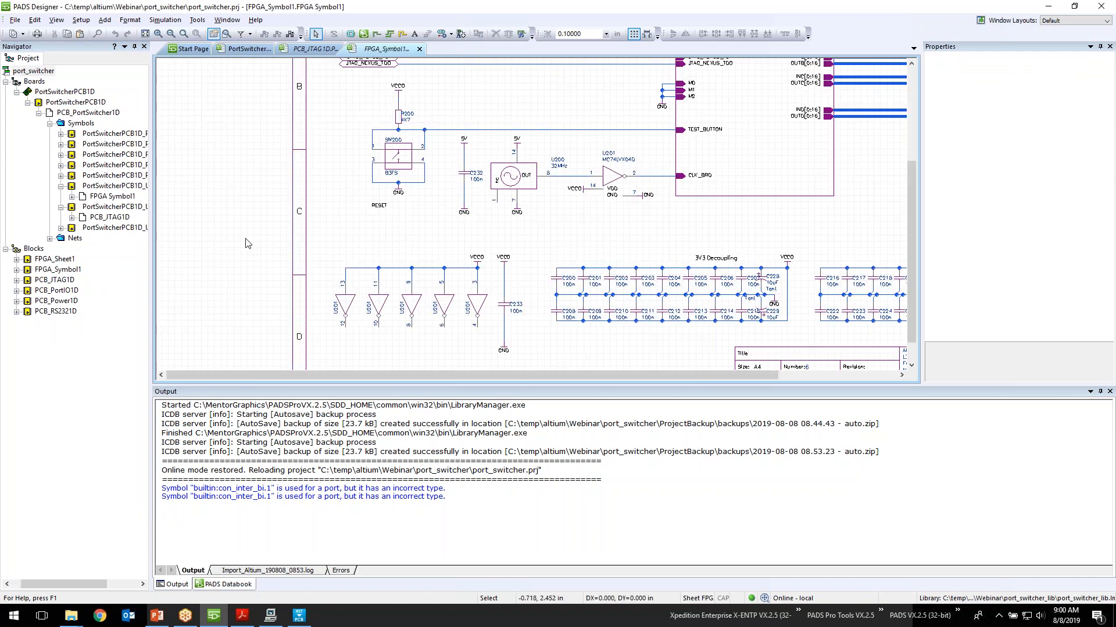
left_click(112, 196)
Open PADS Library Tools and inspect the MC74LVX04D_A and ICL3225ECA symbols in the PortSwitcherPCB1D symbol partition.
left_click(197, 20)
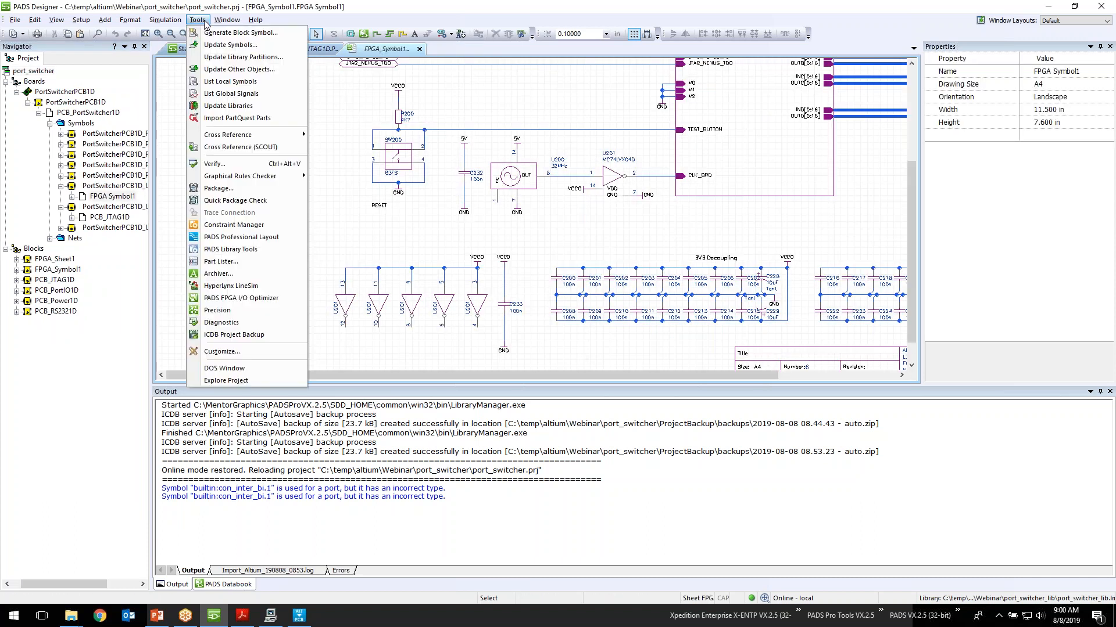
left_click(240, 250)
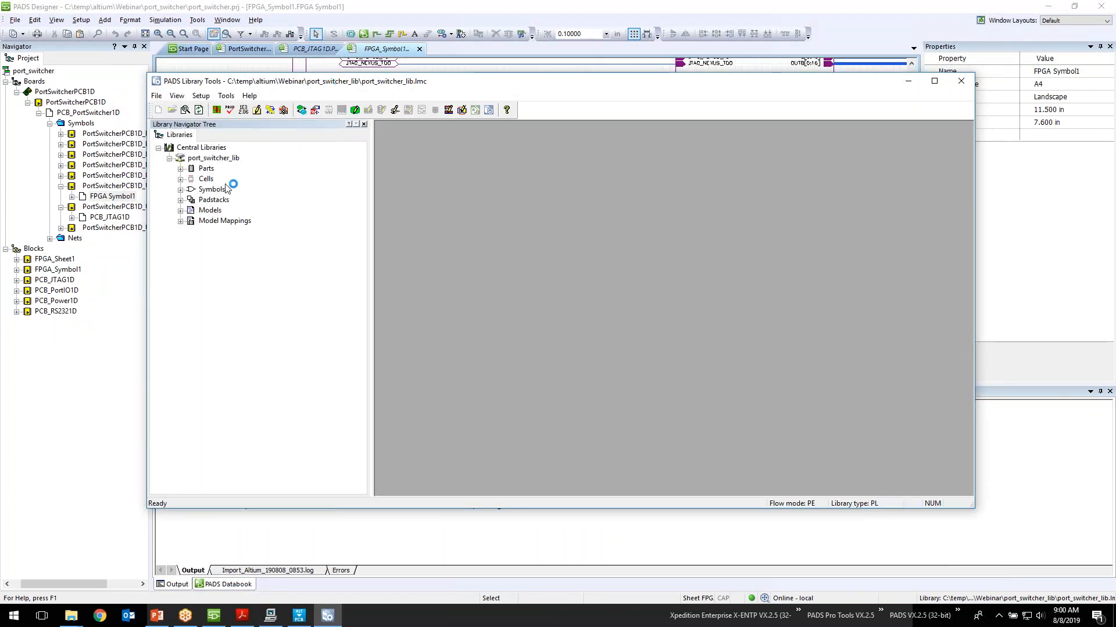
left_click(180, 190)
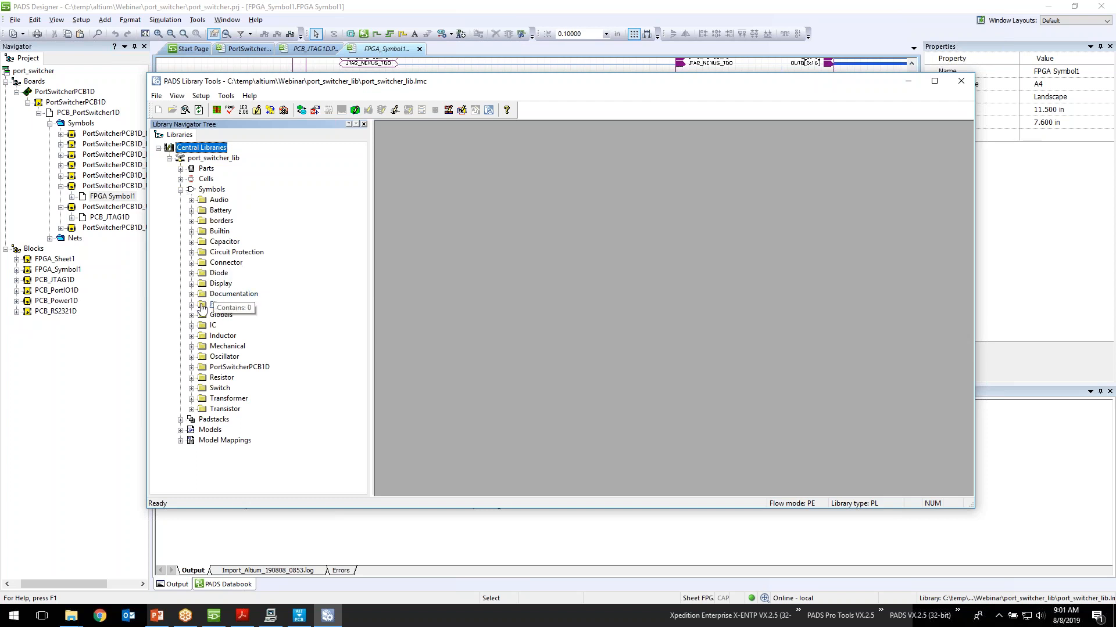
double_click(236, 369)
double_click(238, 294)
double_click(236, 262)
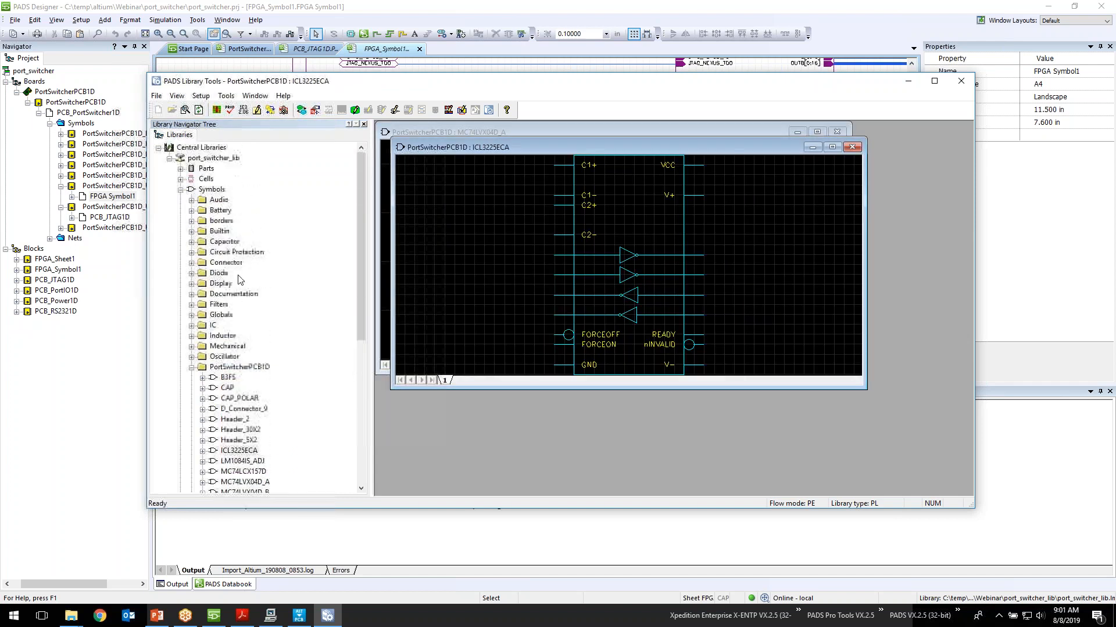
Examine the associated symbols and cells of the CAP_POLAR and D Connector 9 parts in PortSwitcherPCB1D, and close the library tools.
left_click(180, 169)
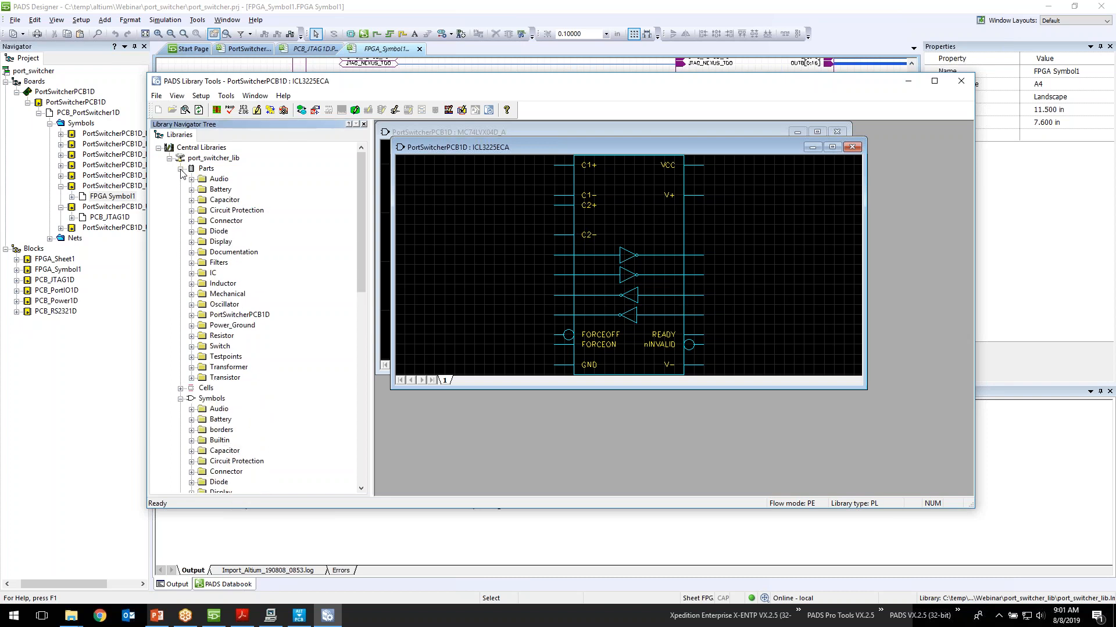
left_click(191, 315)
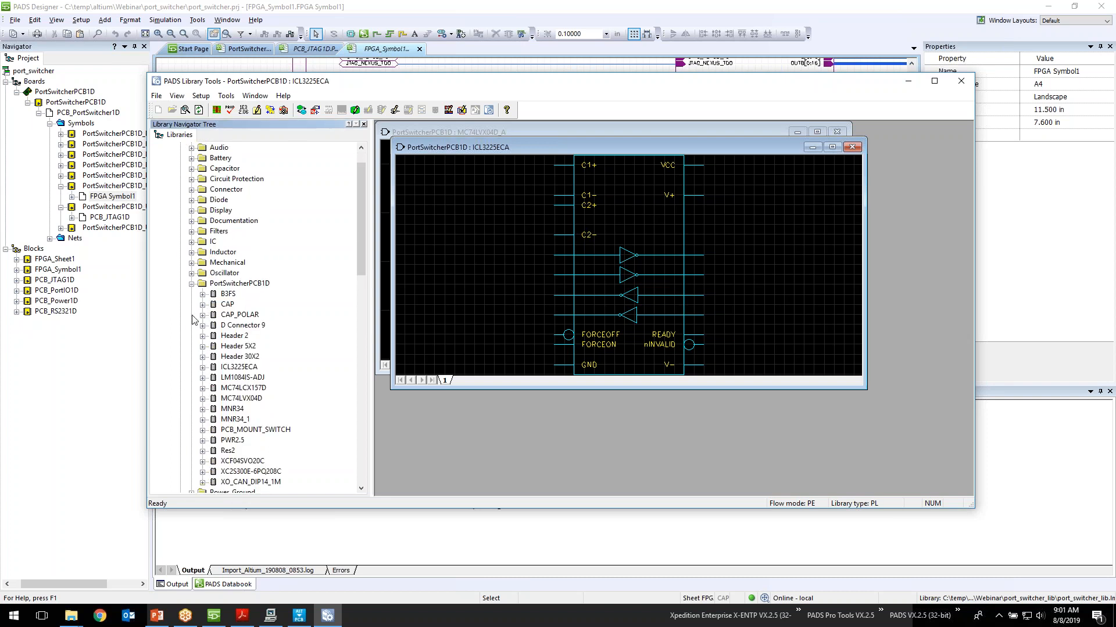
left_click(202, 315)
left_click(214, 325)
left_click(214, 347)
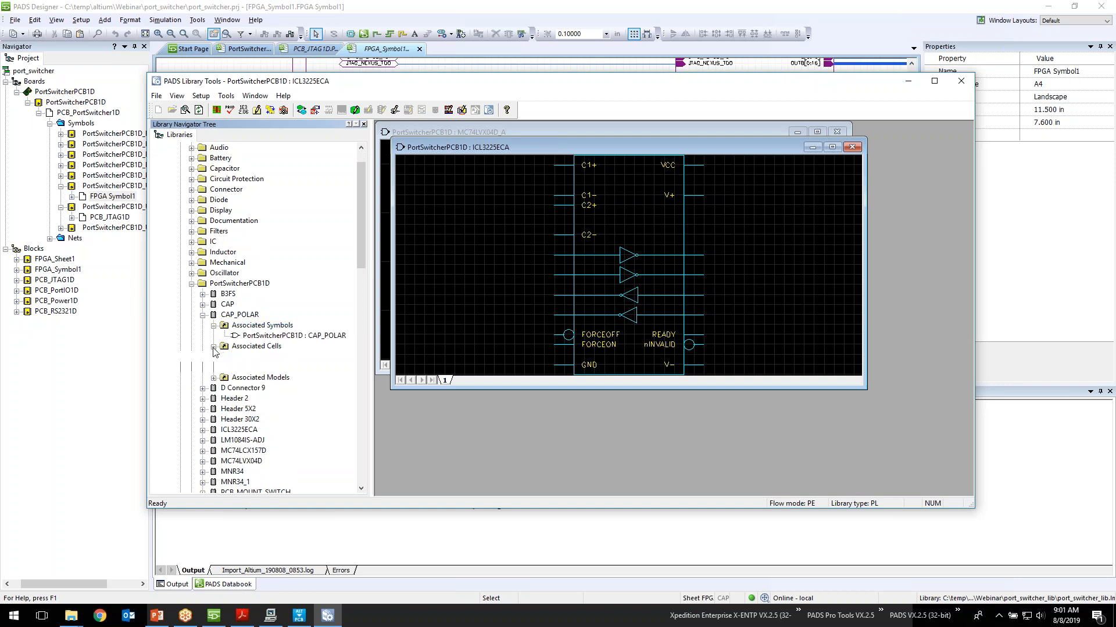
left_click(213, 346)
left_click(202, 315)
left_click(202, 326)
left_click(213, 336)
left_click(213, 357)
left_click(213, 357)
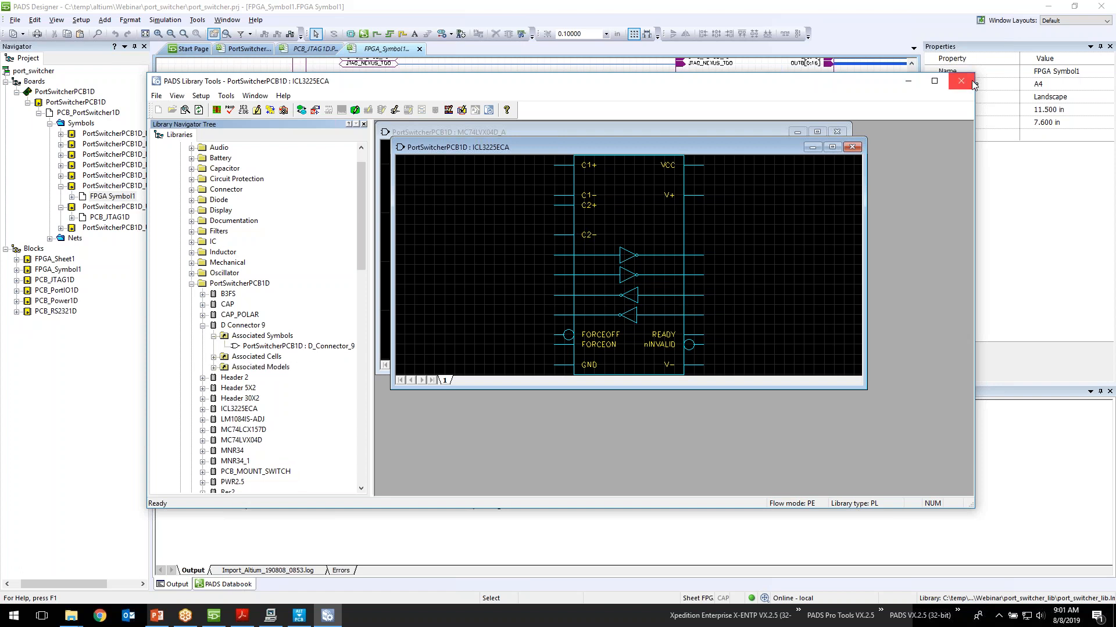
left_click(972, 84)
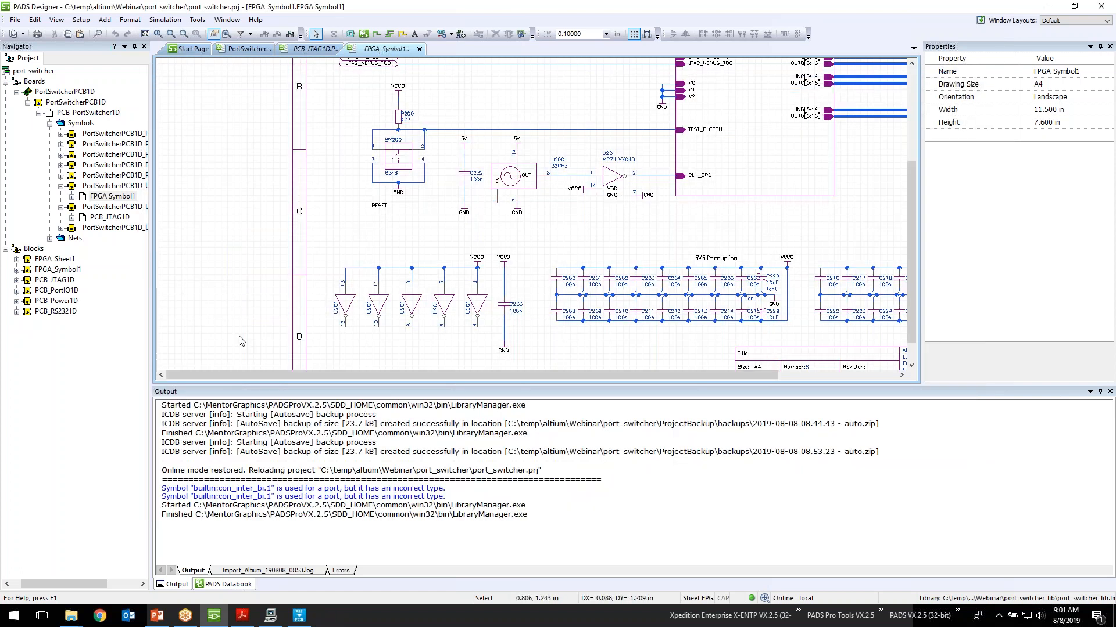
Switch to PowerPoint to review the Migration Flow slide and return to PADS Designer.
left_click(157, 616)
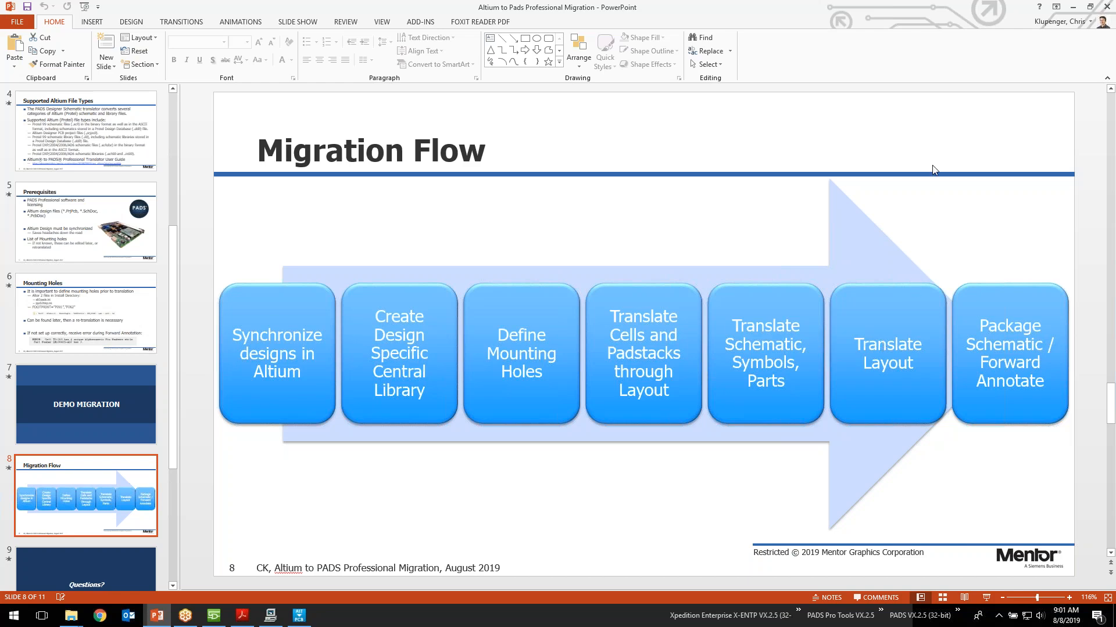
left_click(1072, 7)
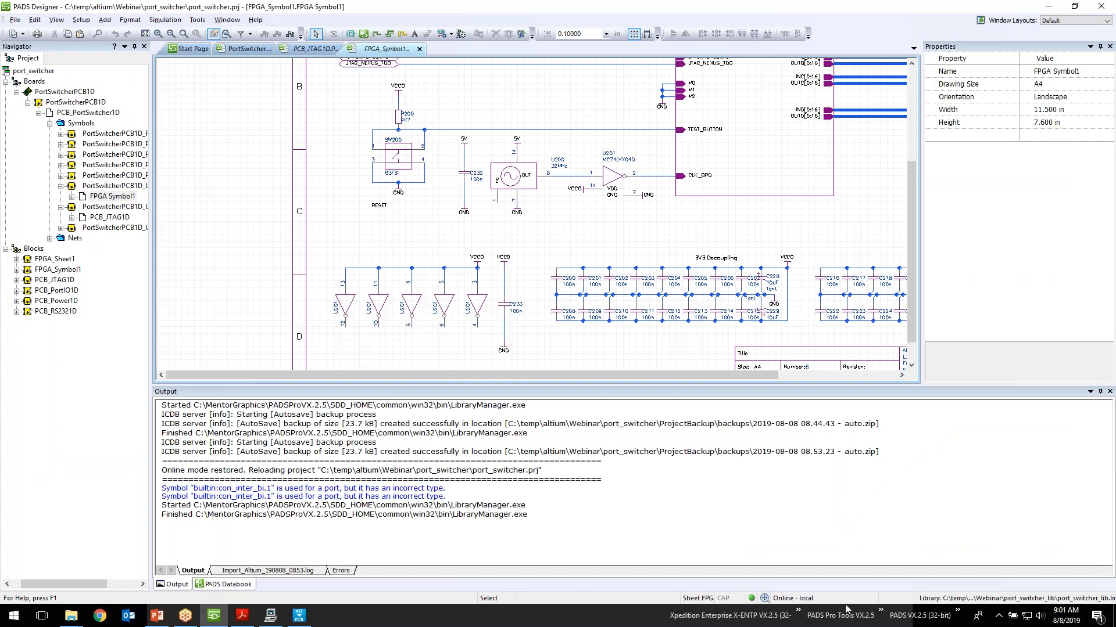
Switch to the Mentor Graphics BSD command window and run alt2pe.exe again to start the Altium to PADS Professional Translator.
left_click(270, 616)
left_click(425, 139)
left_click_drag(377, 84, 427, 96)
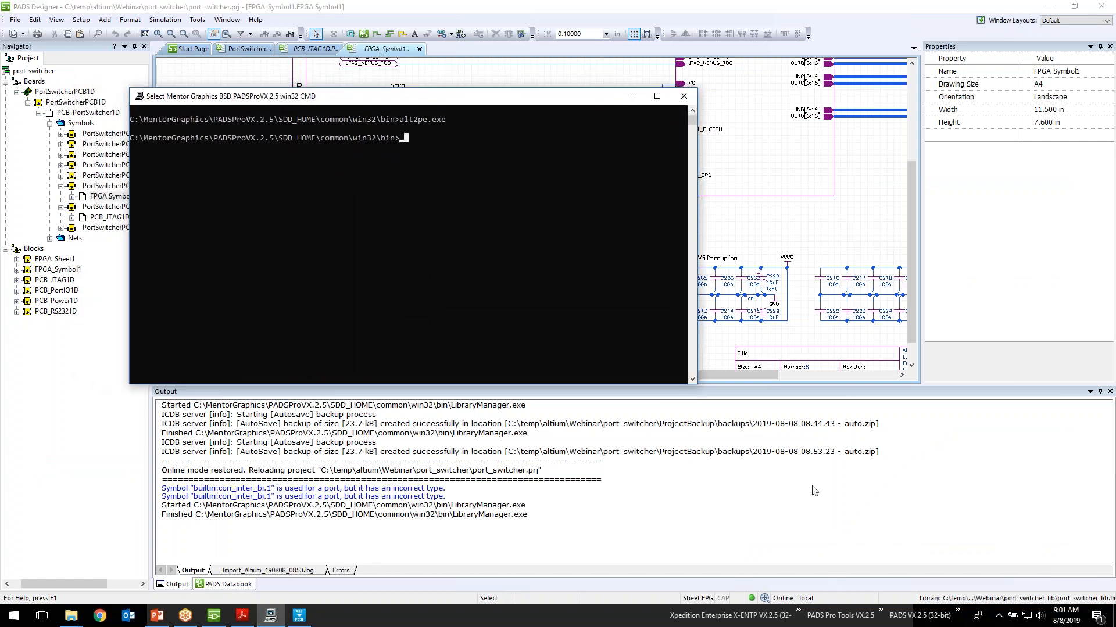
left_click(881, 611)
mouse_move(907, 532)
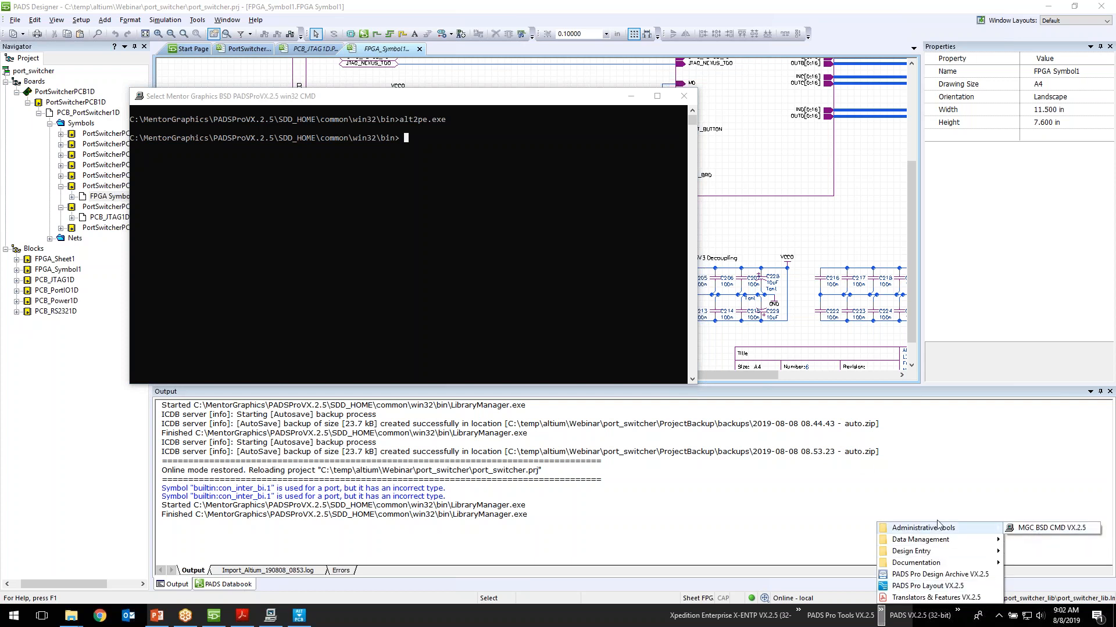
mouse_move(948, 568)
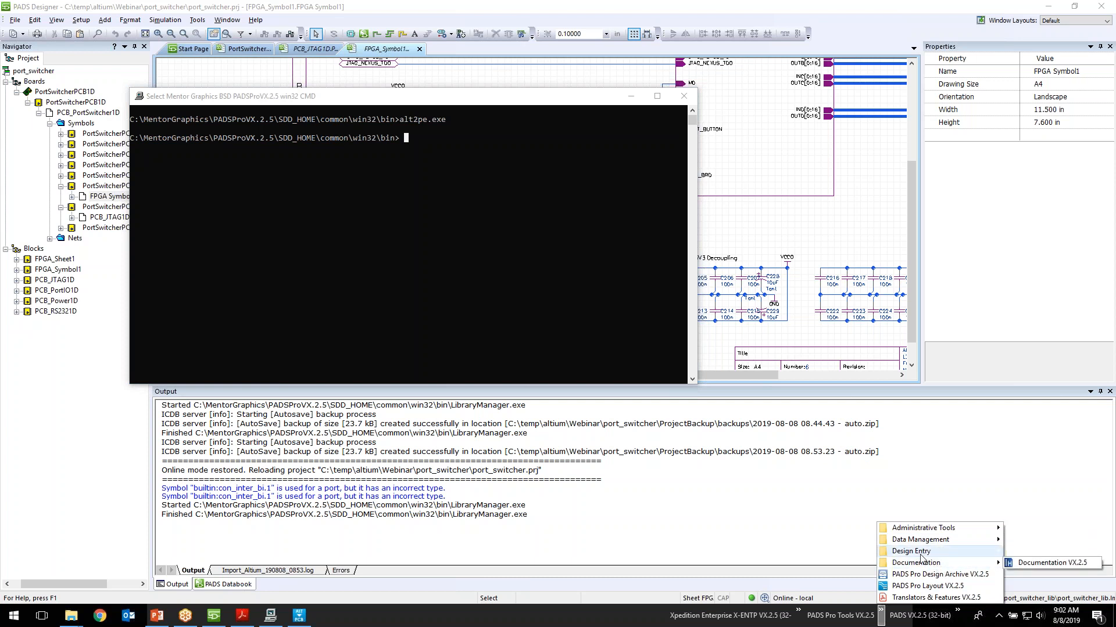
mouse_move(921, 556)
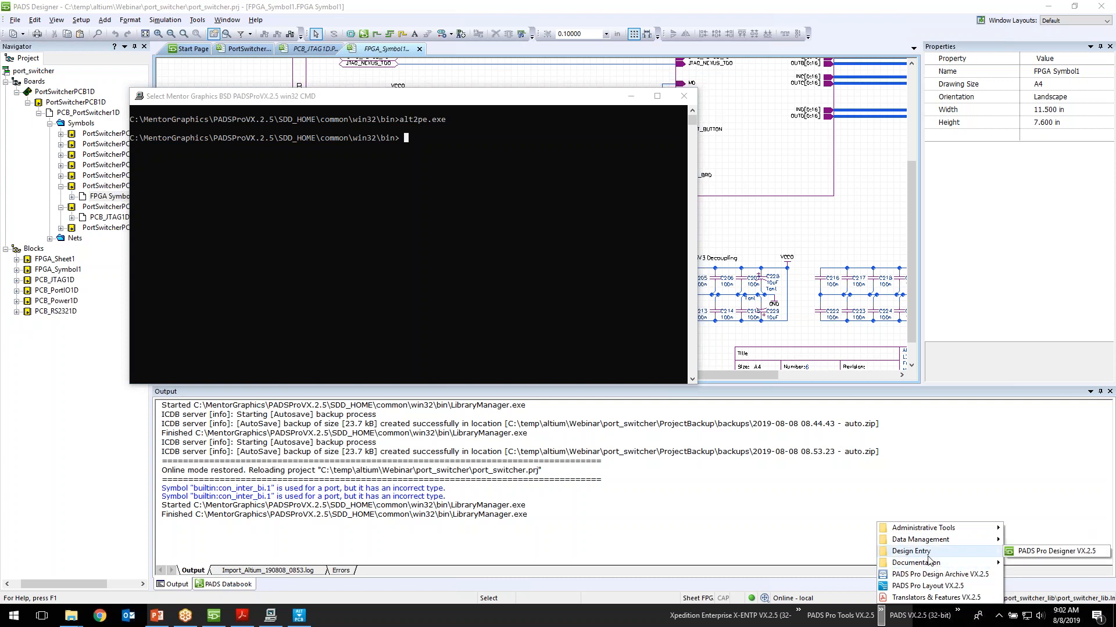
left_click(439, 150)
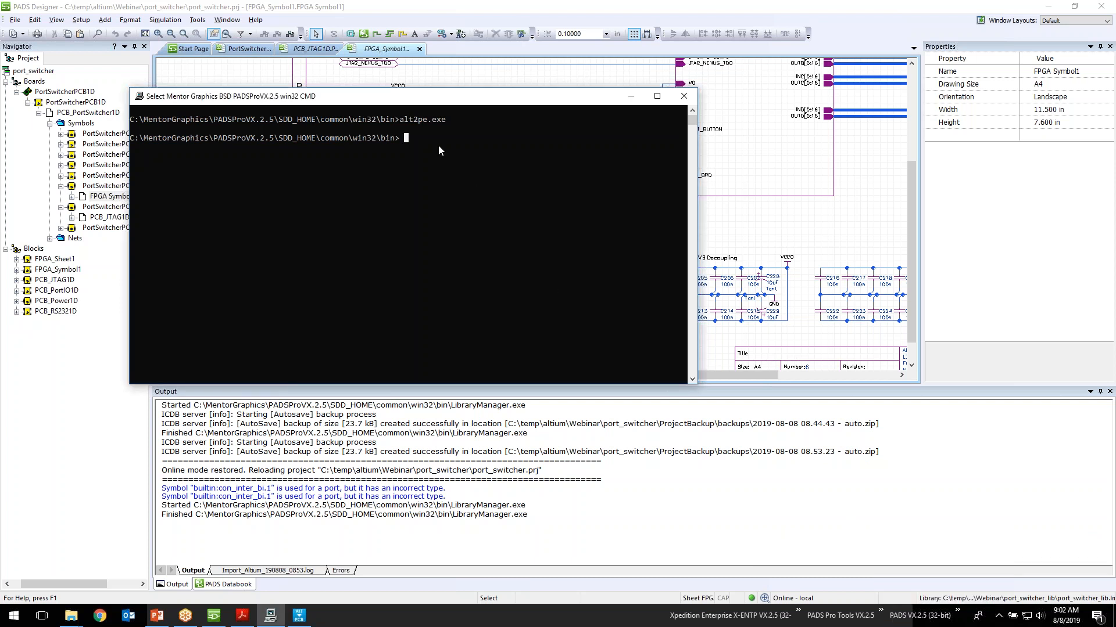
key("Up")
key("Return")
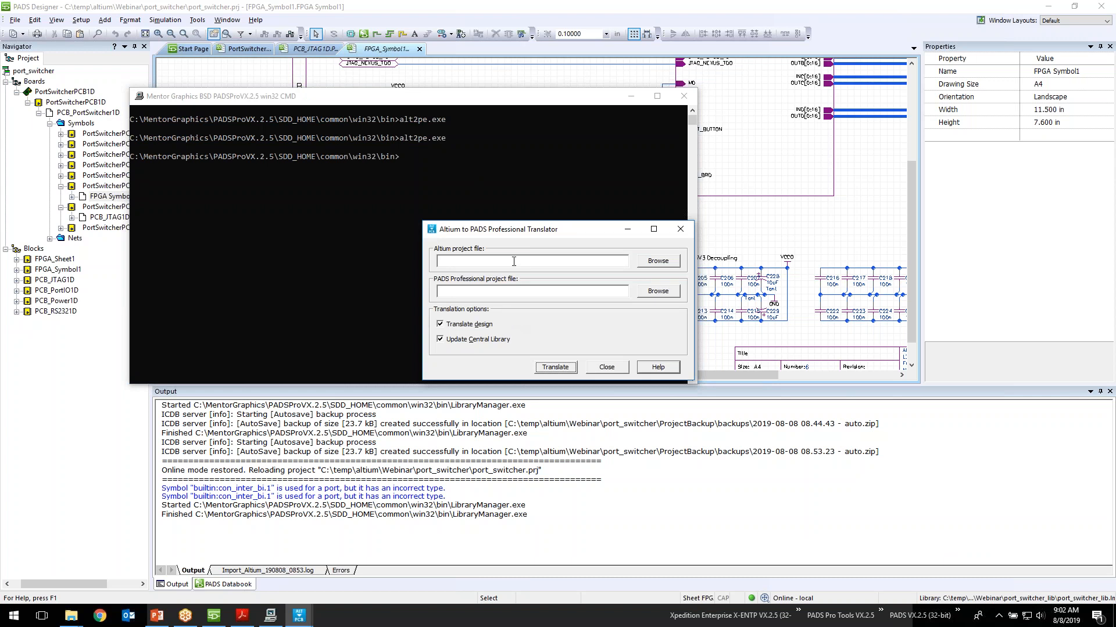
Set the translator's Altium project file to the PortSwitcher1D PCB document in the AltiumDesigns\PortSwitcher folder.
left_click(563, 261)
left_click(649, 262)
left_click(585, 49)
double_click(601, 106)
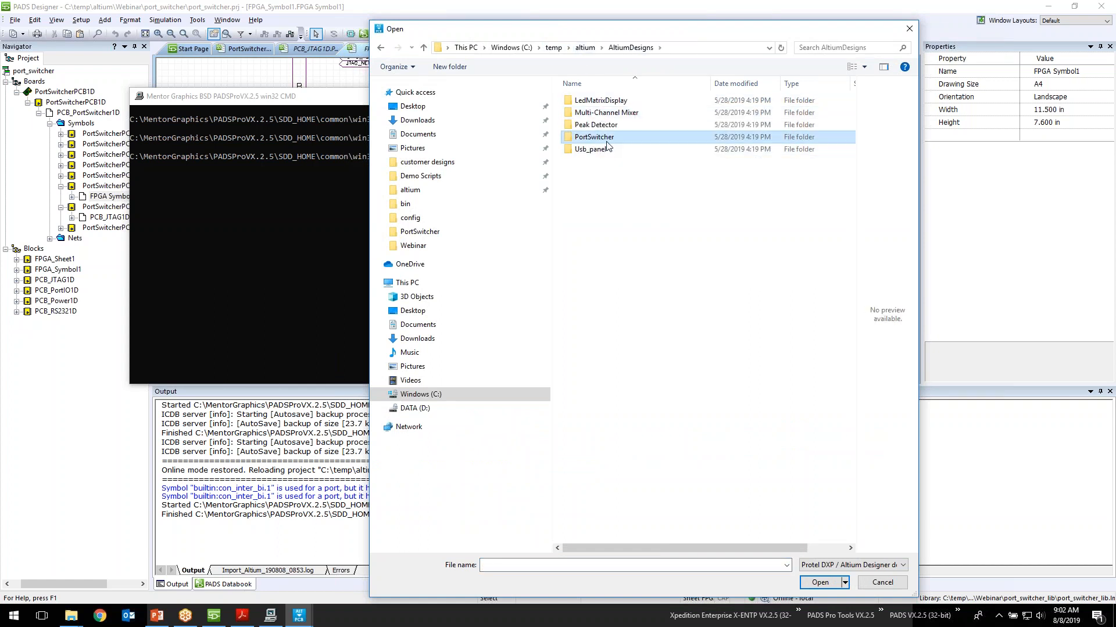
double_click(606, 149)
double_click(620, 114)
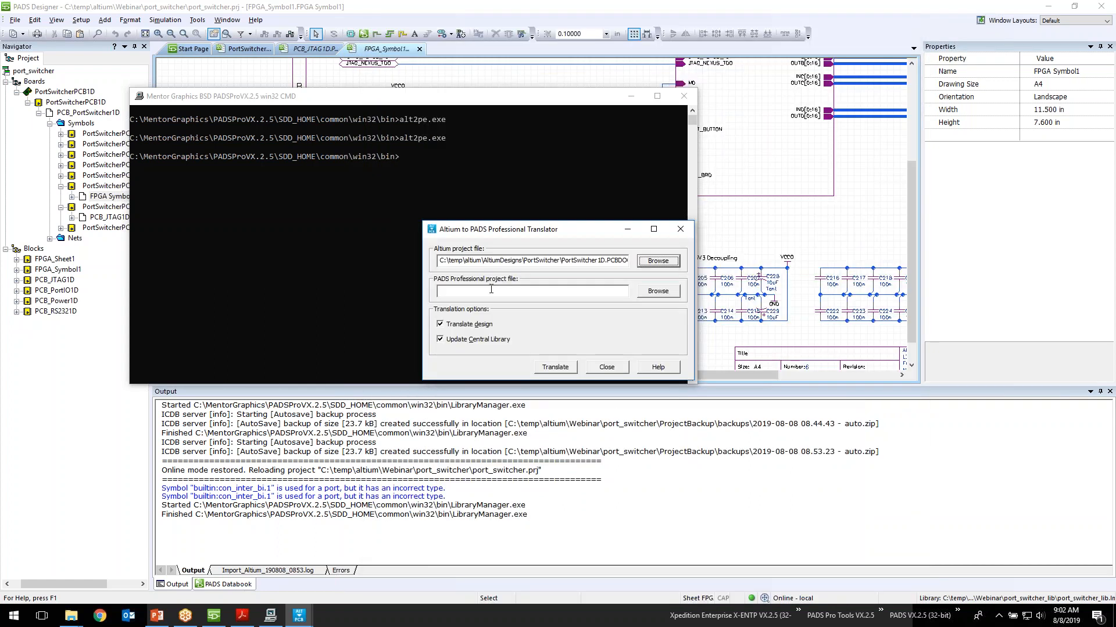
Set the PADS Professional project file to port_switcher.prj in the Webinar\port_switcher folder.
left_click(657, 293)
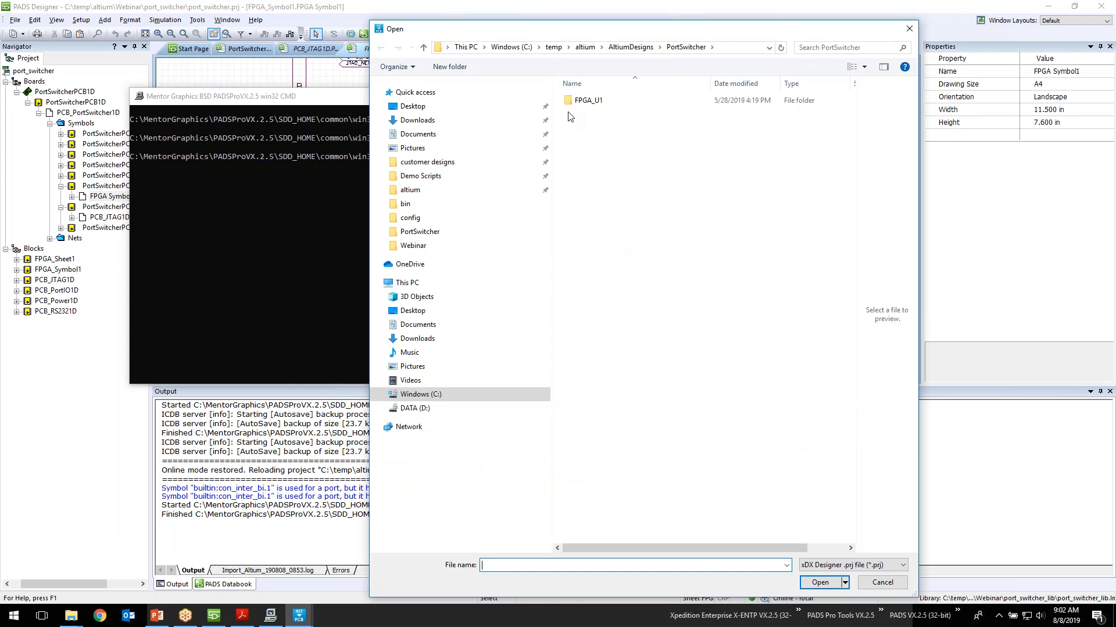
left_click(628, 48)
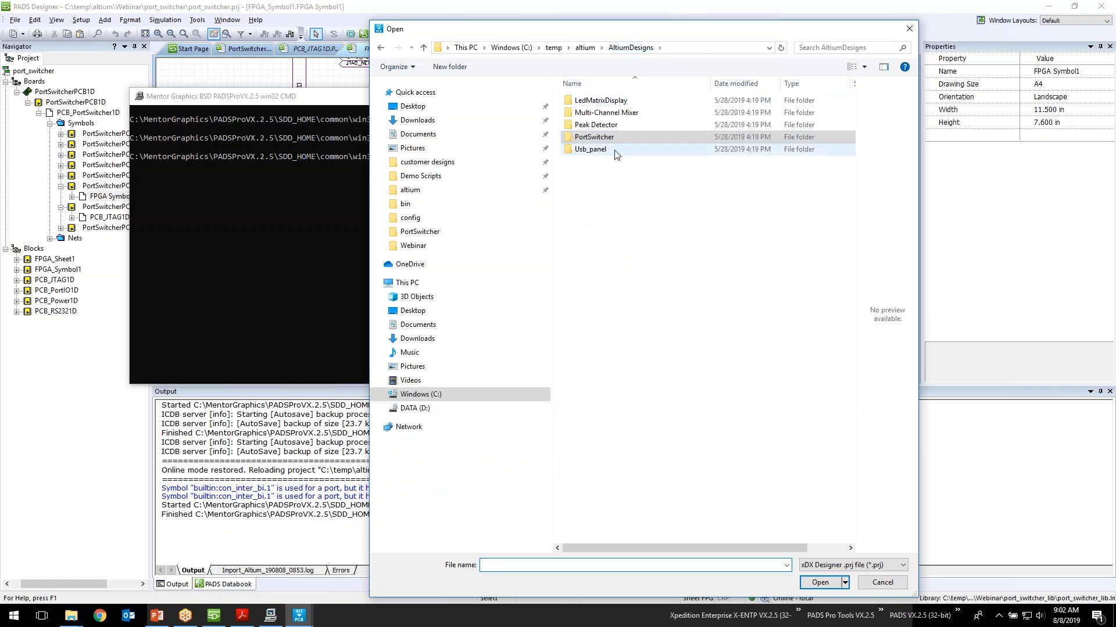
left_click(590, 49)
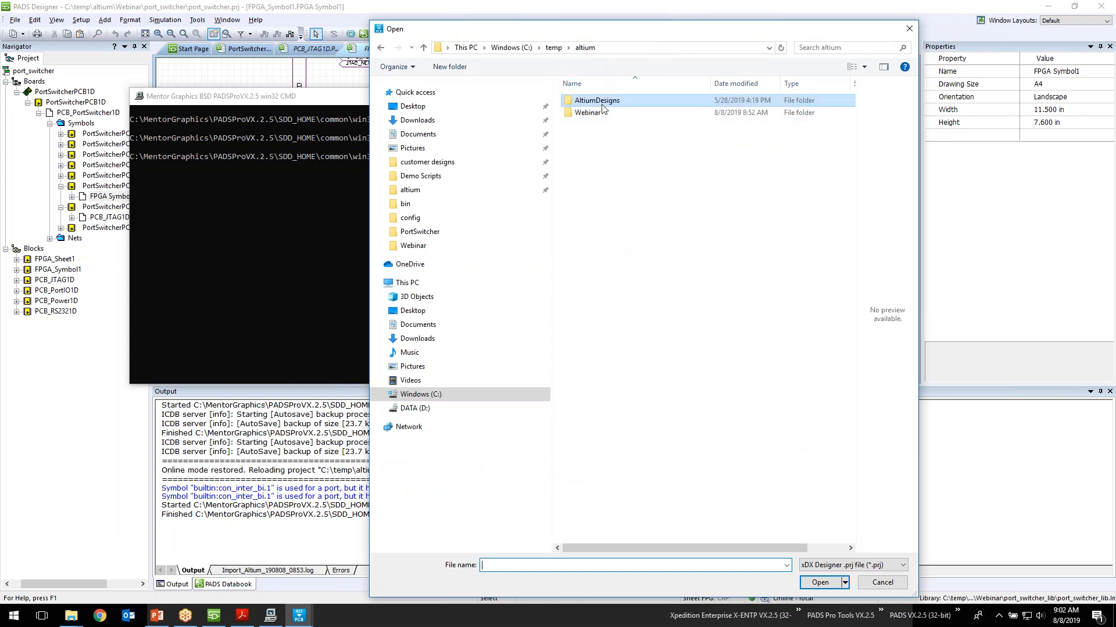
double_click(598, 112)
double_click(601, 114)
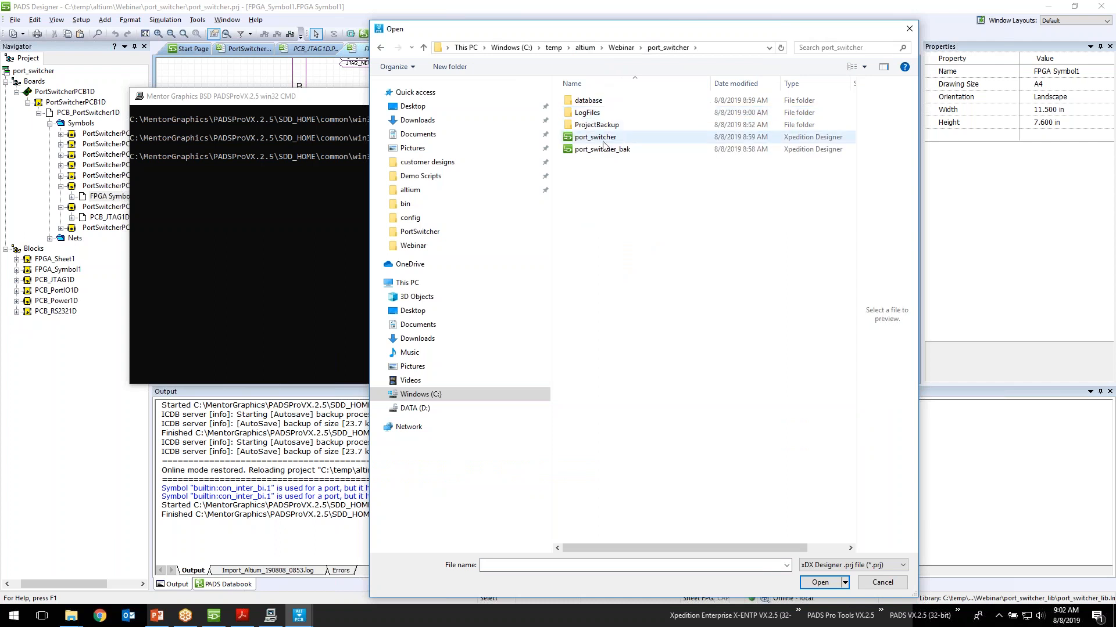
left_click(663, 140)
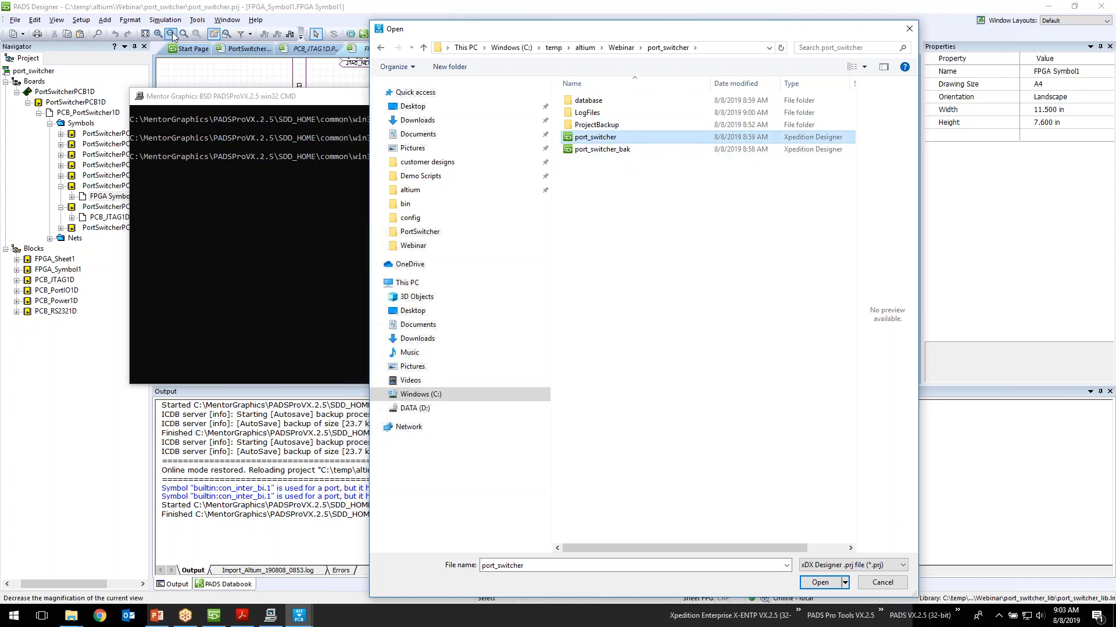
left_click(819, 587)
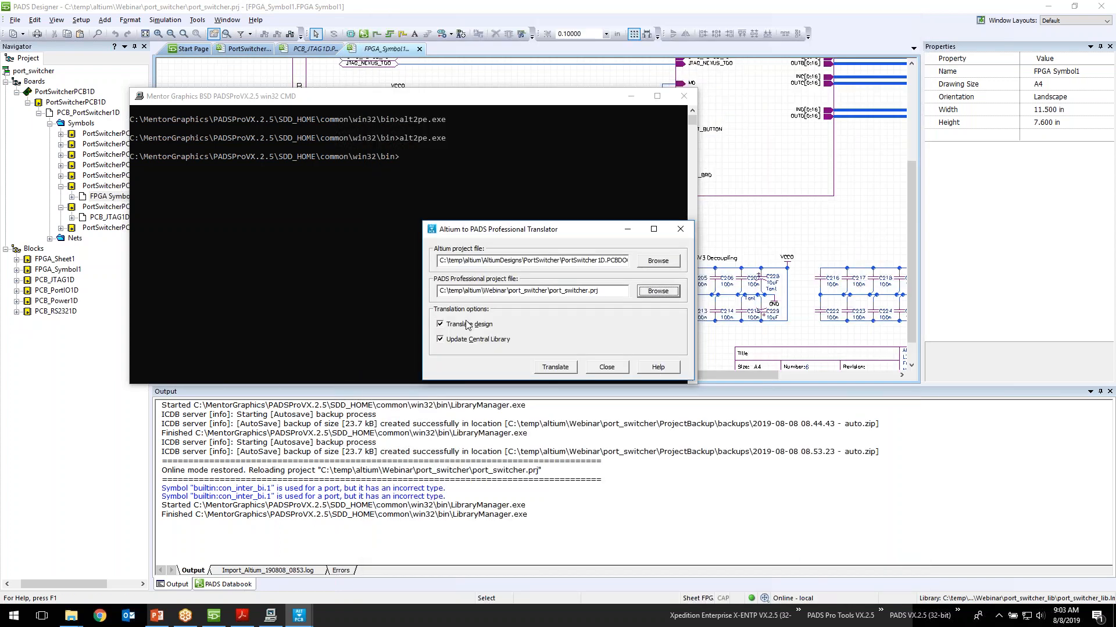
Translate the layout with Translate design on and Update Central Library off, and close the translator and command window.
left_click(440, 341)
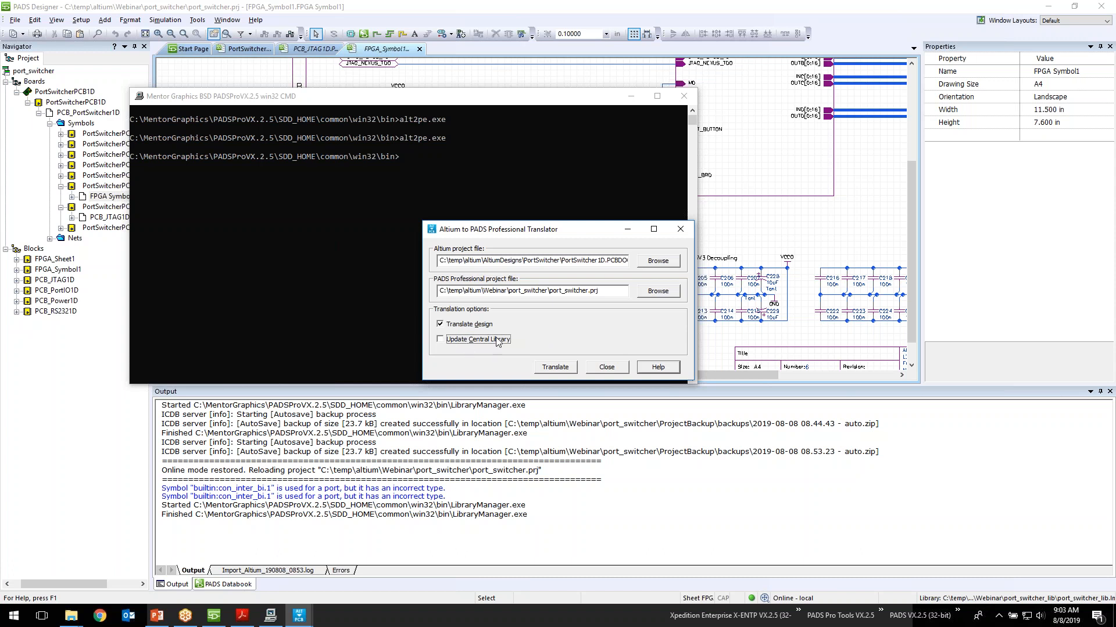
left_click(555, 368)
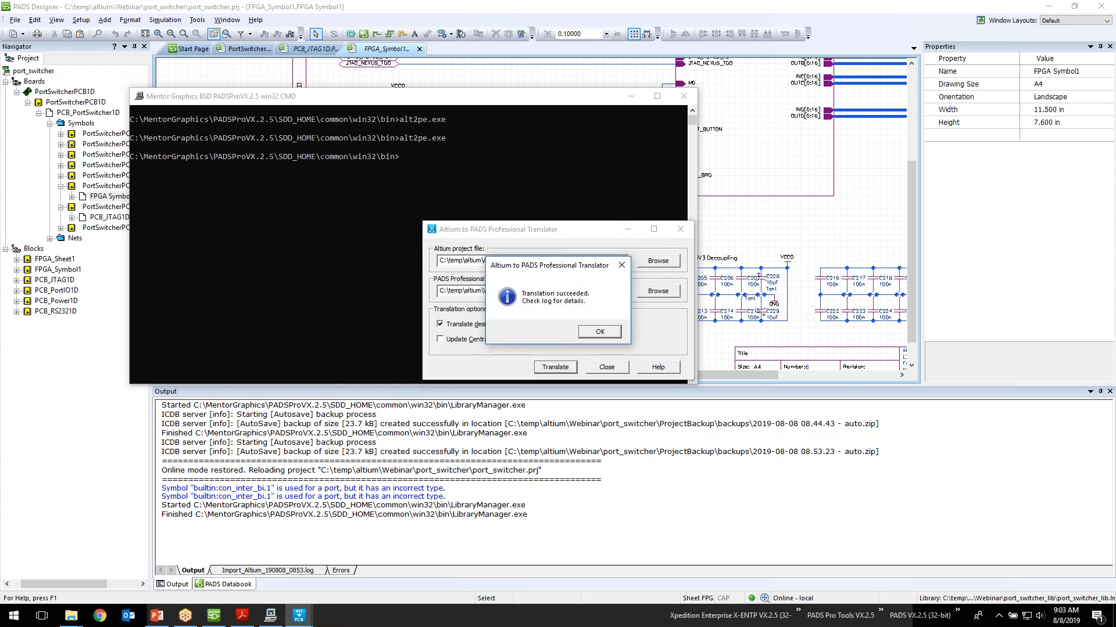
left_click(599, 333)
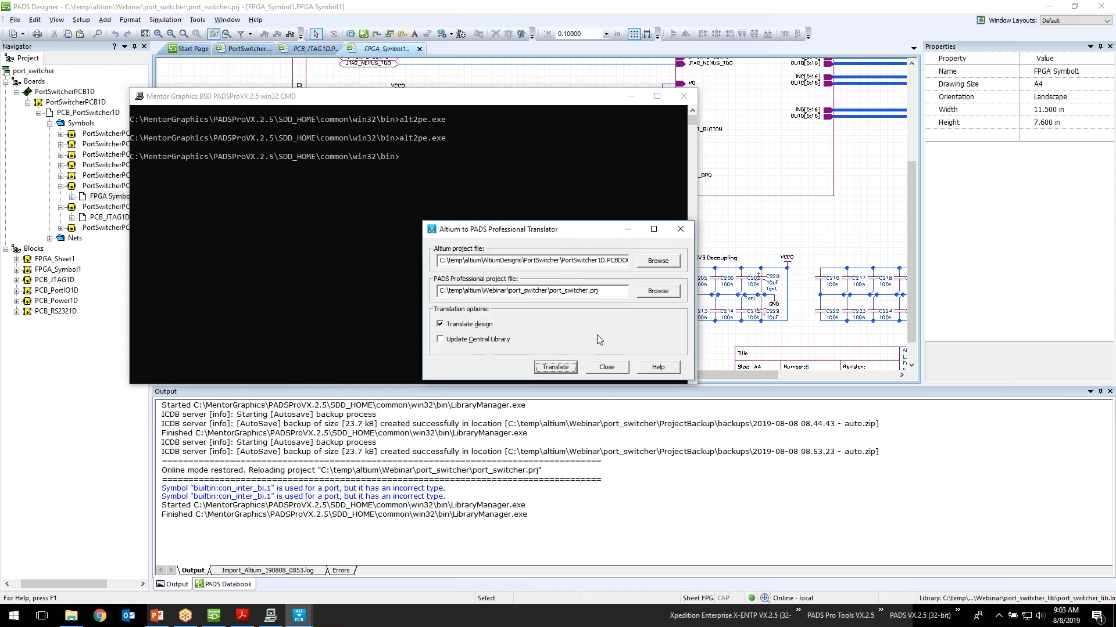
left_click(615, 367)
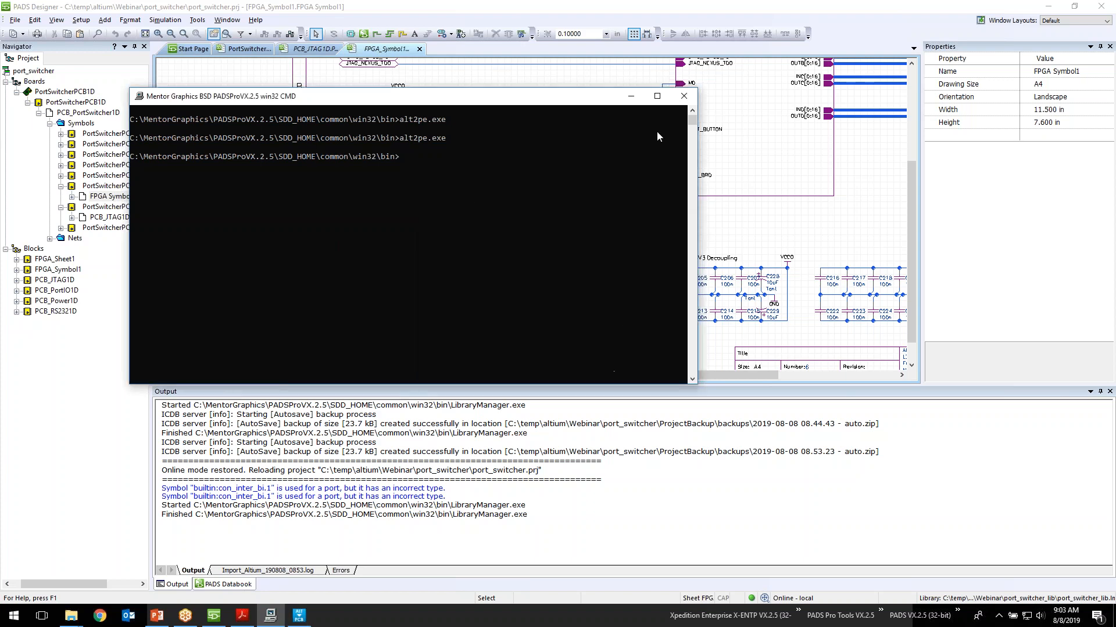
left_click(683, 95)
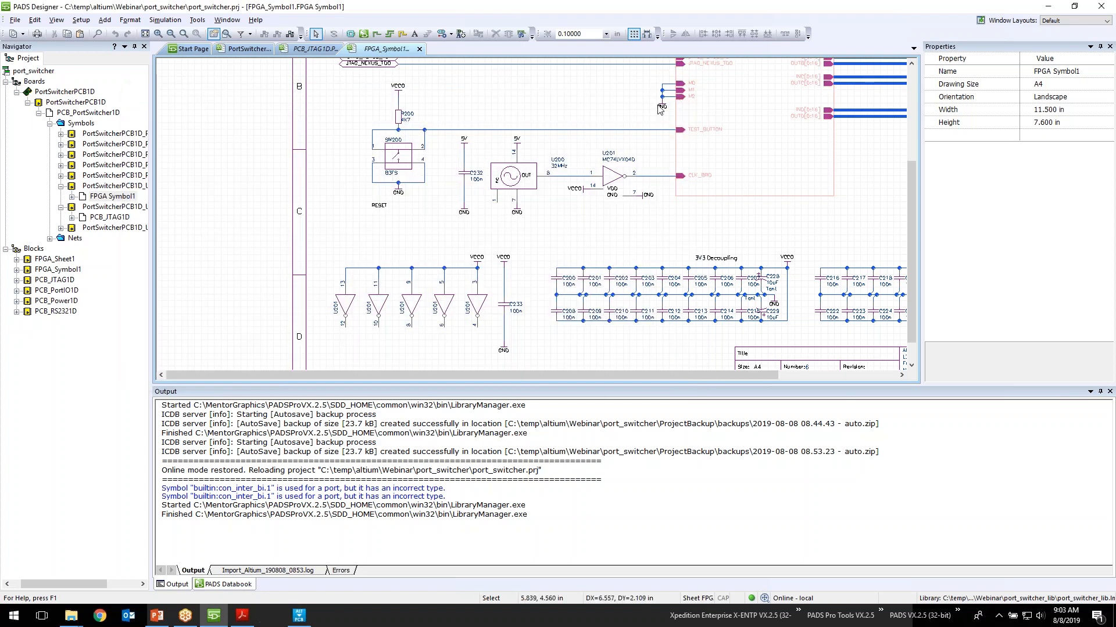
Open the translated board in PADS Professional Layout from the schematic, dismissing the back annotation error and declining forward annotation.
scroll(269, 208, "down", 2)
scroll(269, 208, "down", 2)
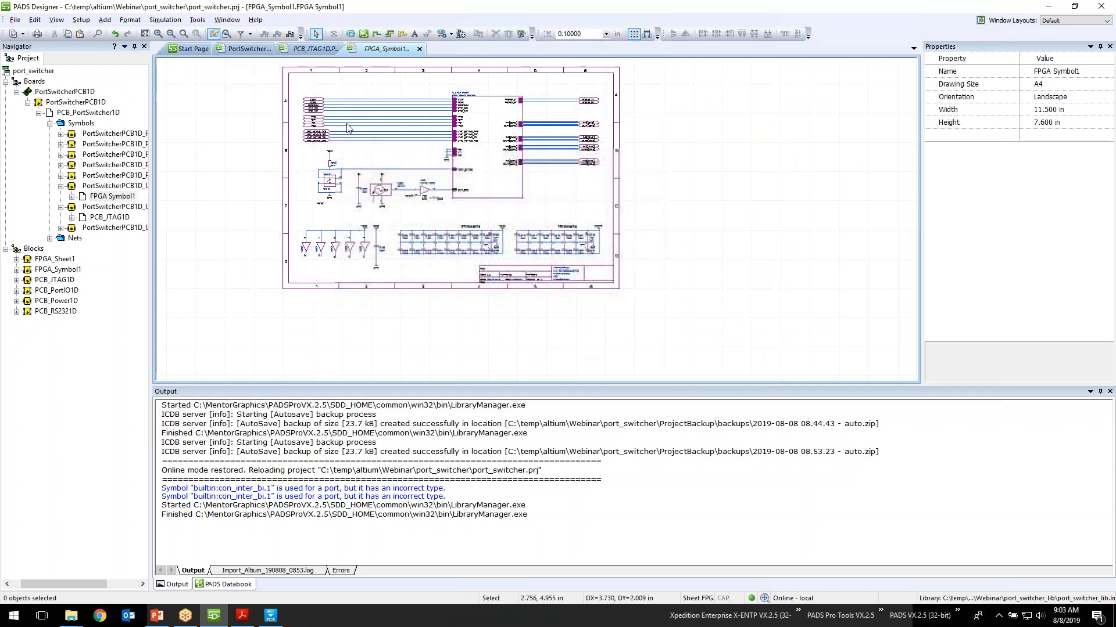
left_click(195, 19)
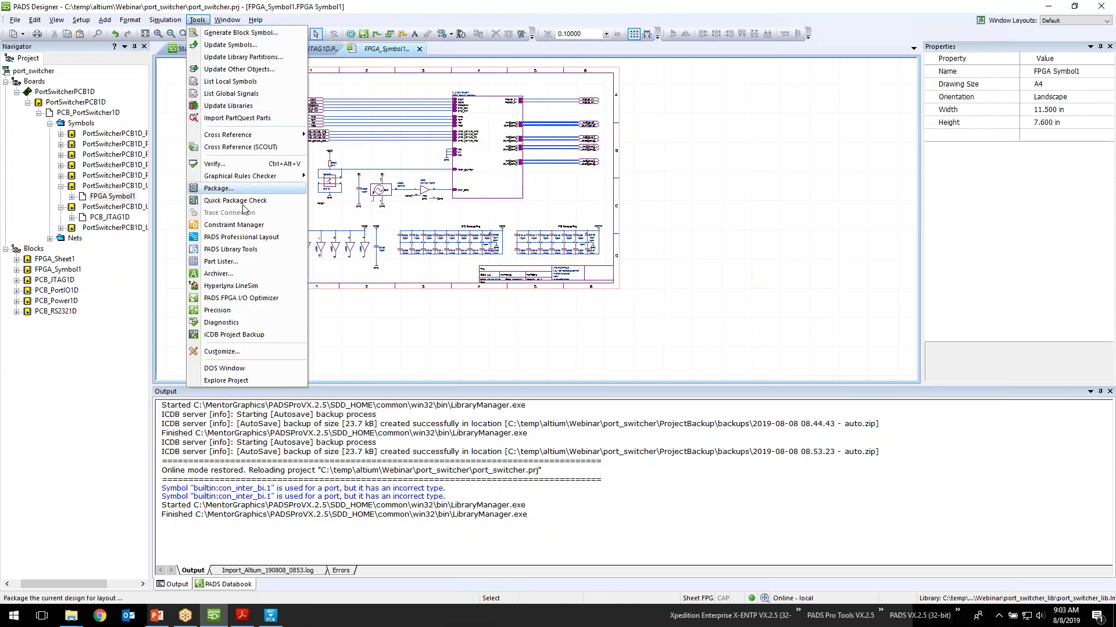
left_click(255, 238)
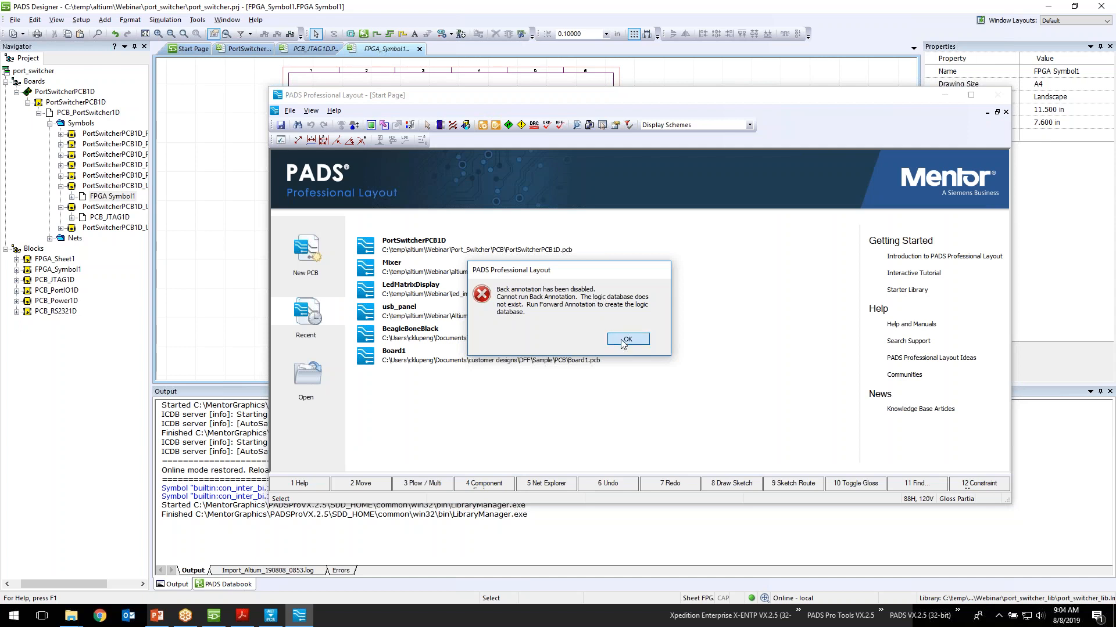
left_click(623, 342)
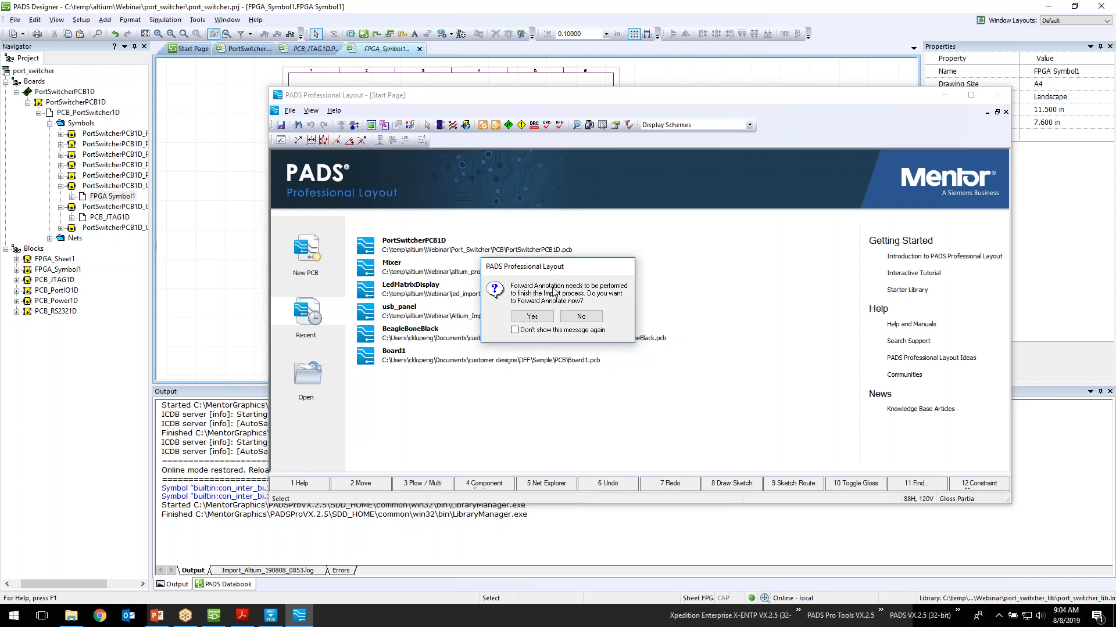
left_click(585, 319)
left_click(583, 317)
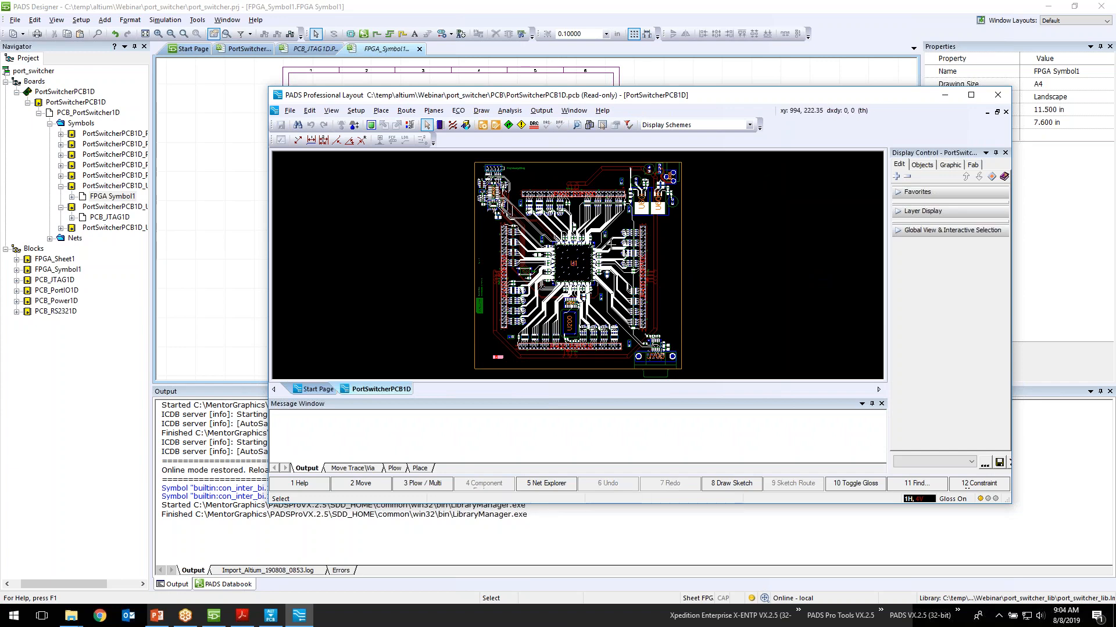
Maximize the layout window and examine the translated PortSwitcherPCB1D board's placement and routing around U1.
double_click(651, 100)
scroll(661, 176, "up", 6)
scroll(661, 175, "down", 4)
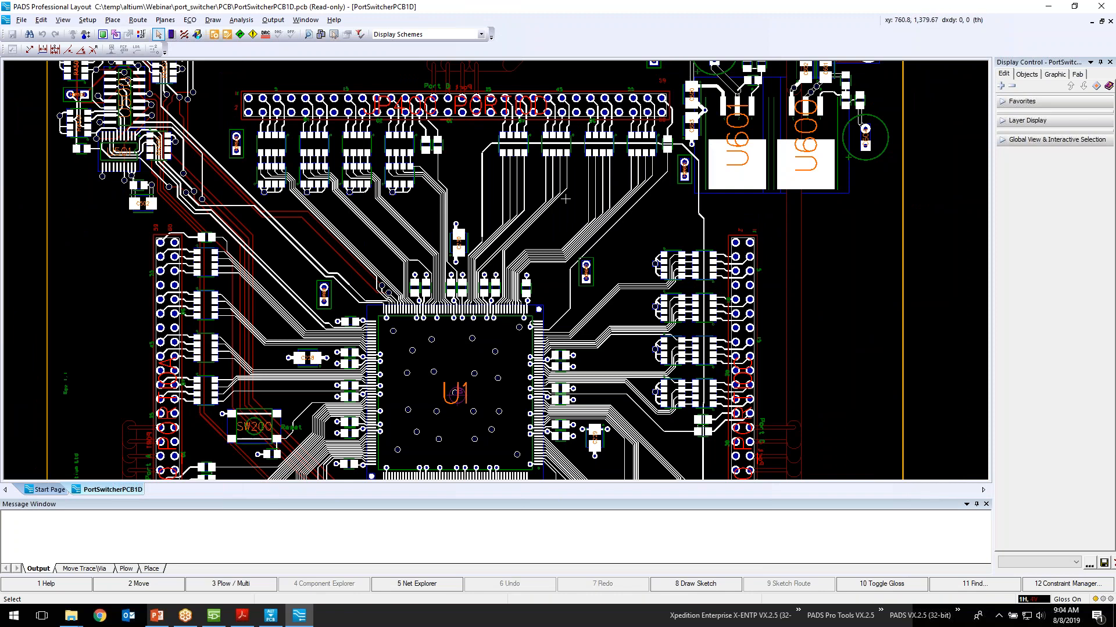
scroll(565, 194, "up", 2)
scroll(563, 186, "down", 2)
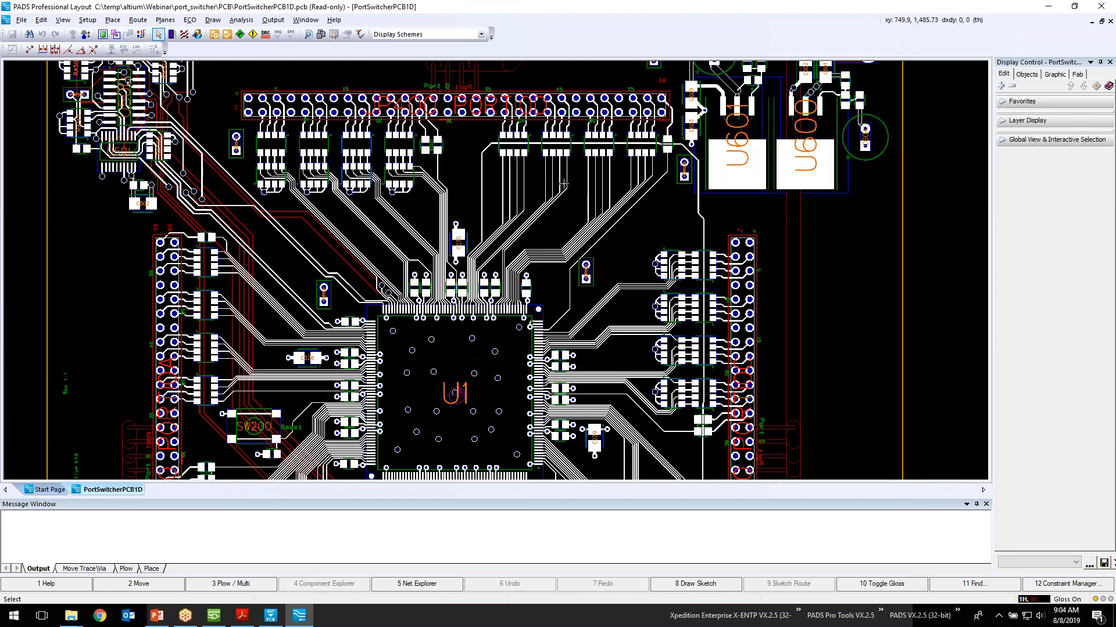
scroll(564, 182, "down", 2)
scroll(489, 323, "up", 2)
scroll(490, 322, "down", 2)
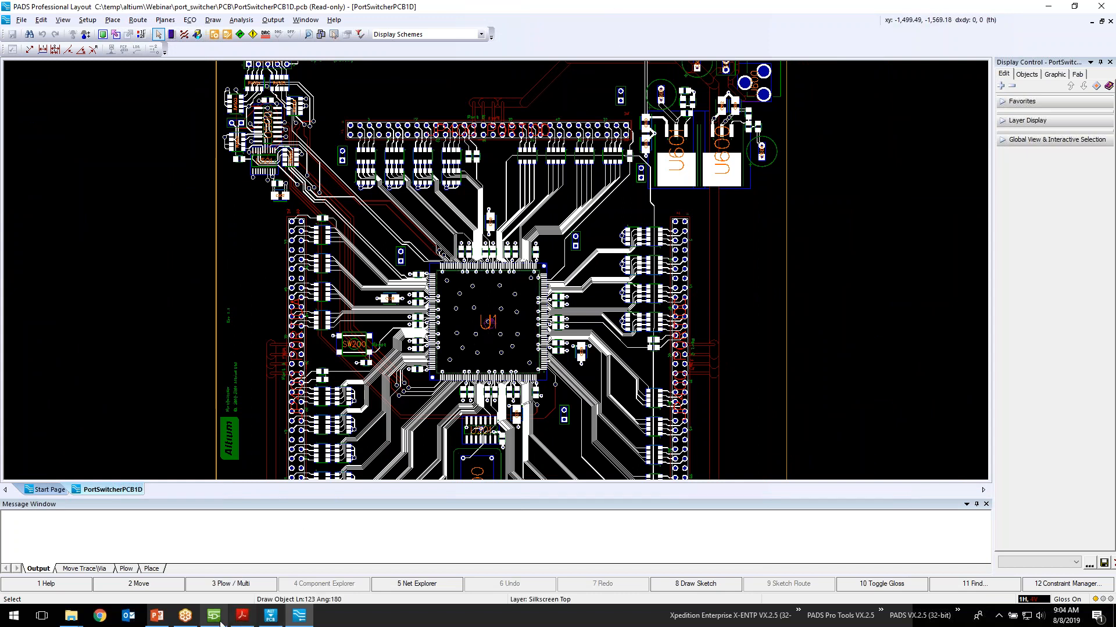
Switch to PowerPoint to review the Migration Flow slide and return to the board layout.
left_click(157, 616)
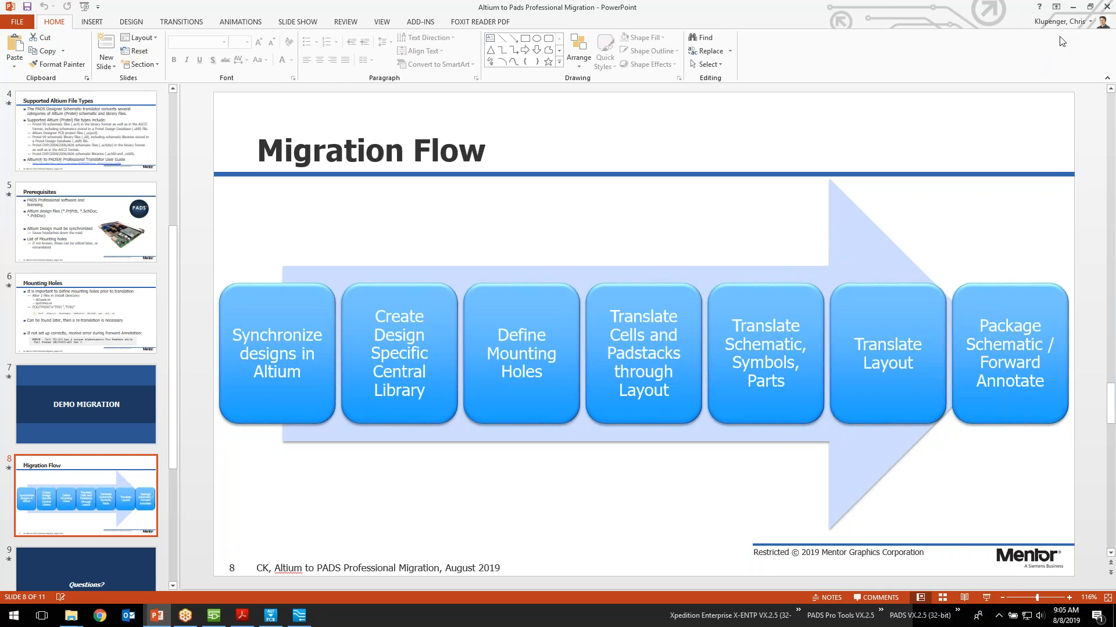
left_click(1073, 7)
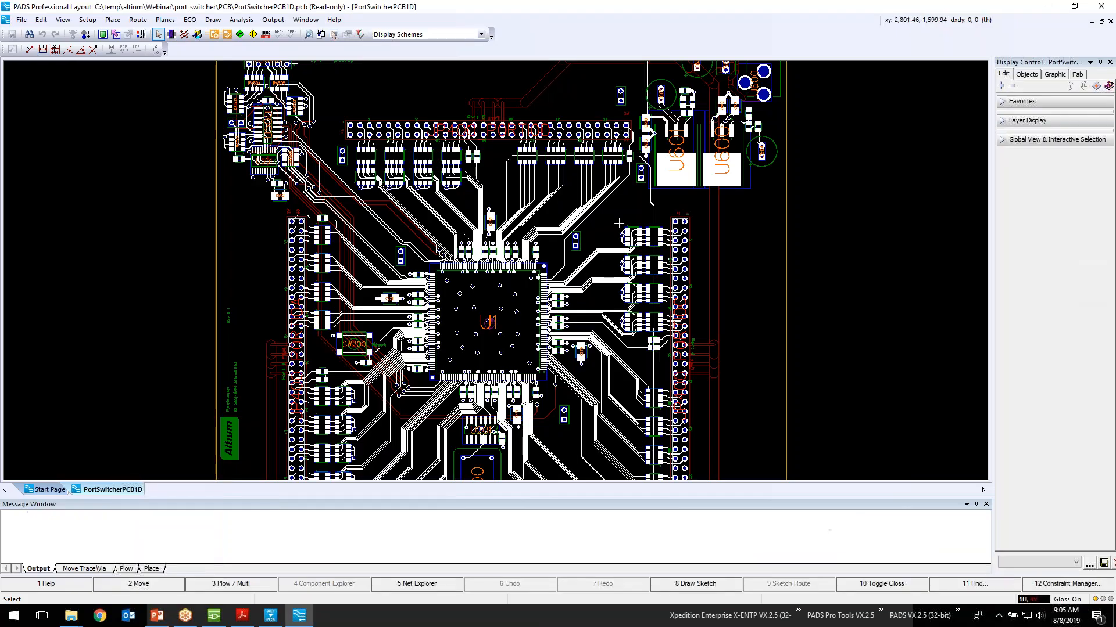
Switch to PADS Designer, package port_switcher.prj with Repackage All Symbols and Delete local data, then rebuild all local library data, and check the Packager output.
left_click(210, 619)
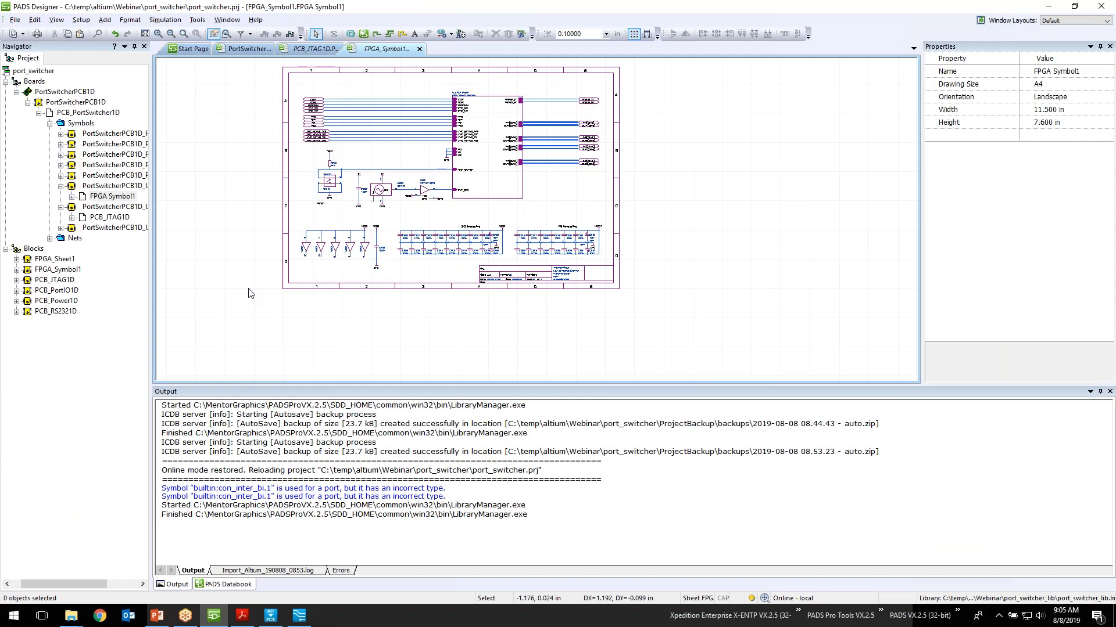
scroll(249, 293, "down", 1)
left_click(197, 19)
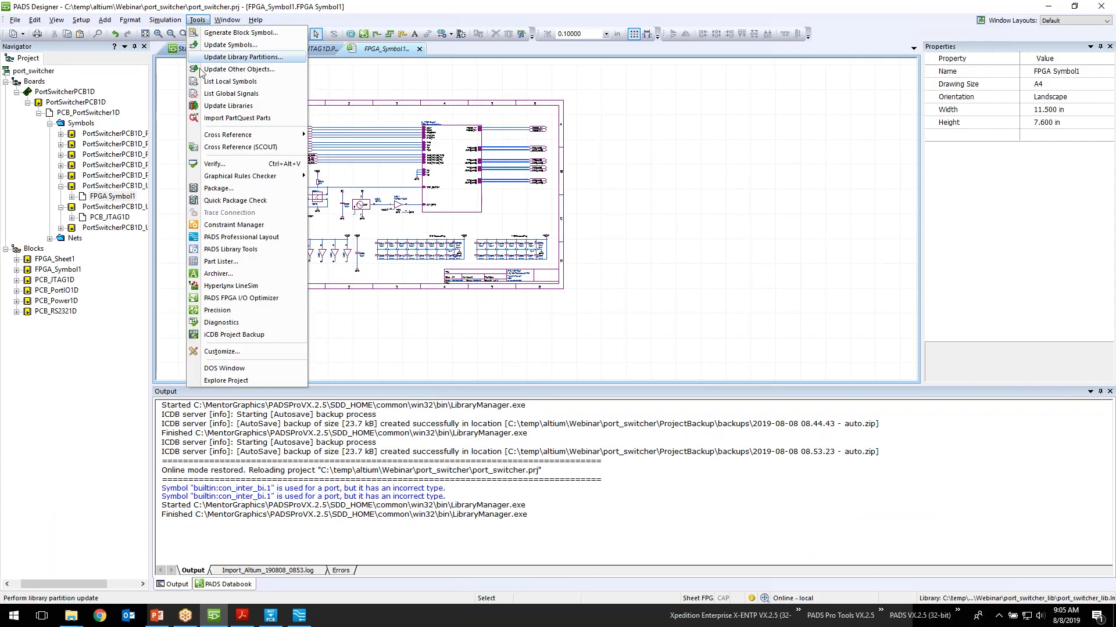
left_click(236, 189)
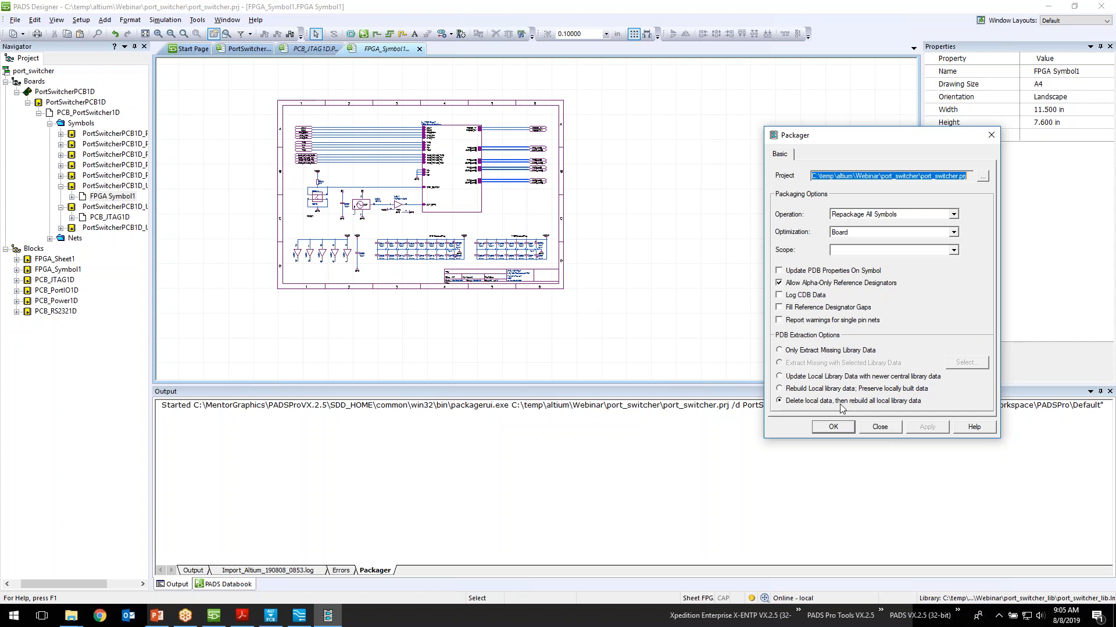
left_click(794, 403)
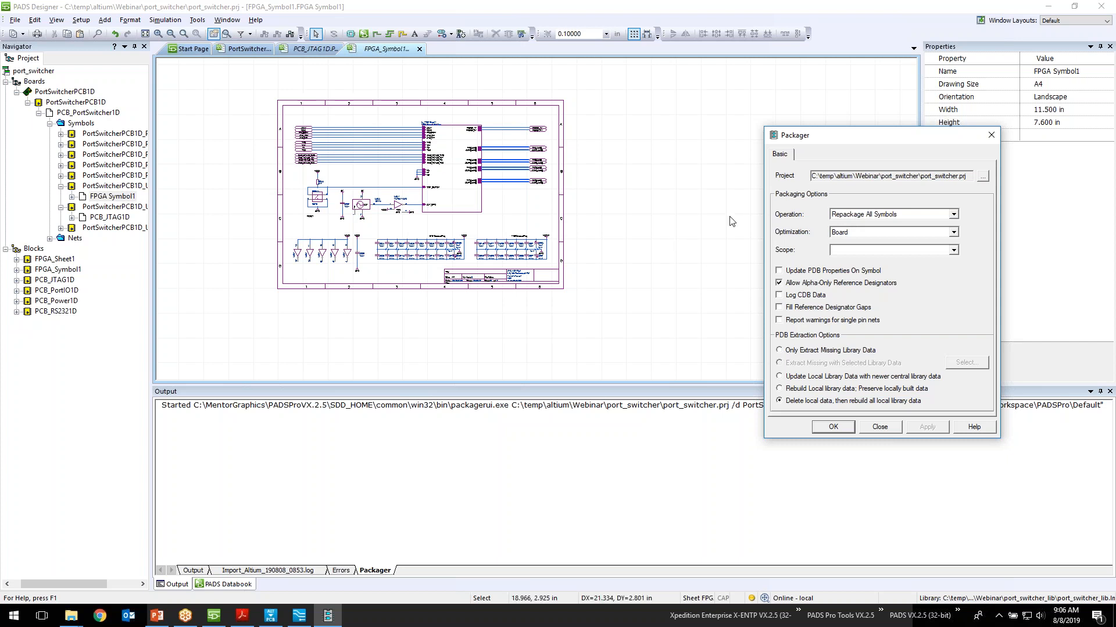
left_click(834, 428)
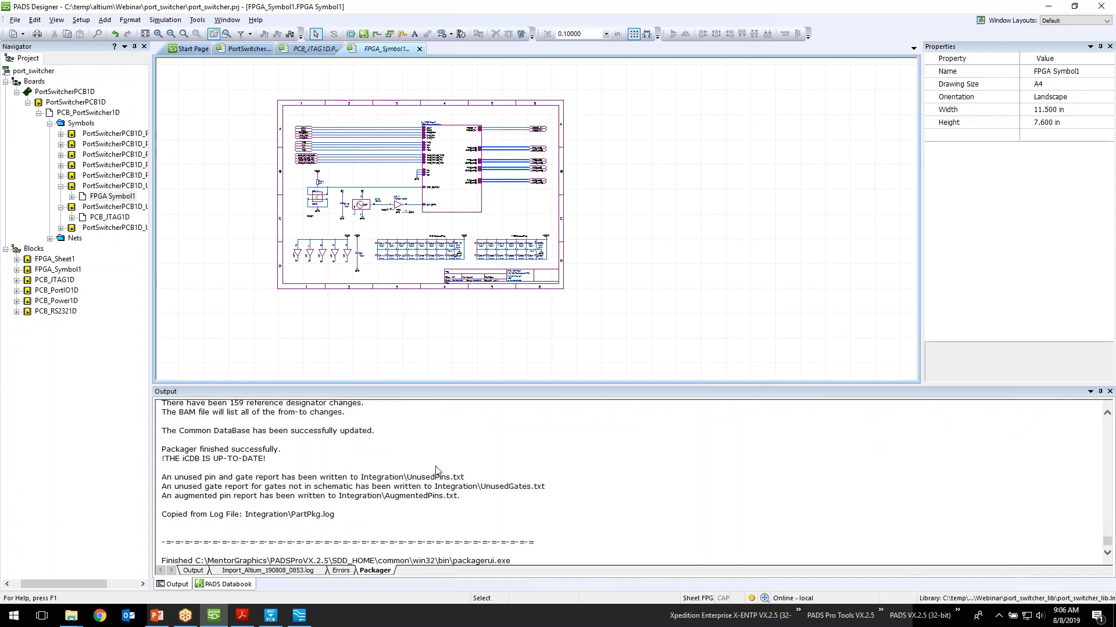
left_click(438, 462)
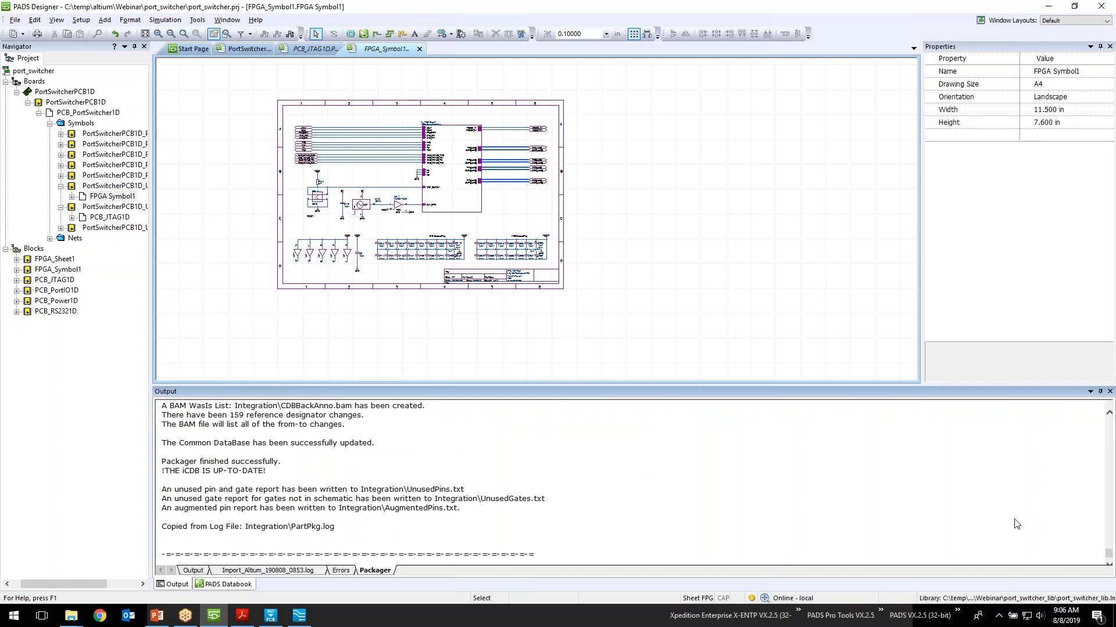
scroll(1109, 552, "up", 3)
mouse_move(1109, 550)
left_mouse_down()
mouse_move(1109, 526)
mouse_move(1108, 554)
left_mouse_up()
Switch to PADS Professional Layout and try to forward annotate the design through Project Integration, rebuilding local library data while preserving locally built data.
left_click(300, 619)
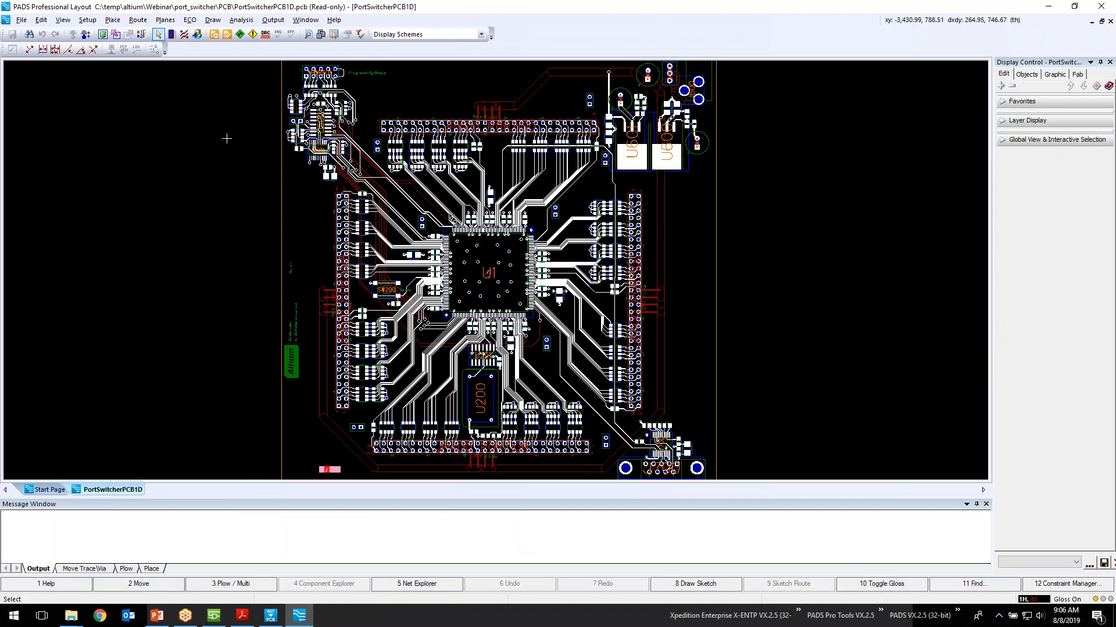
left_click(87, 20)
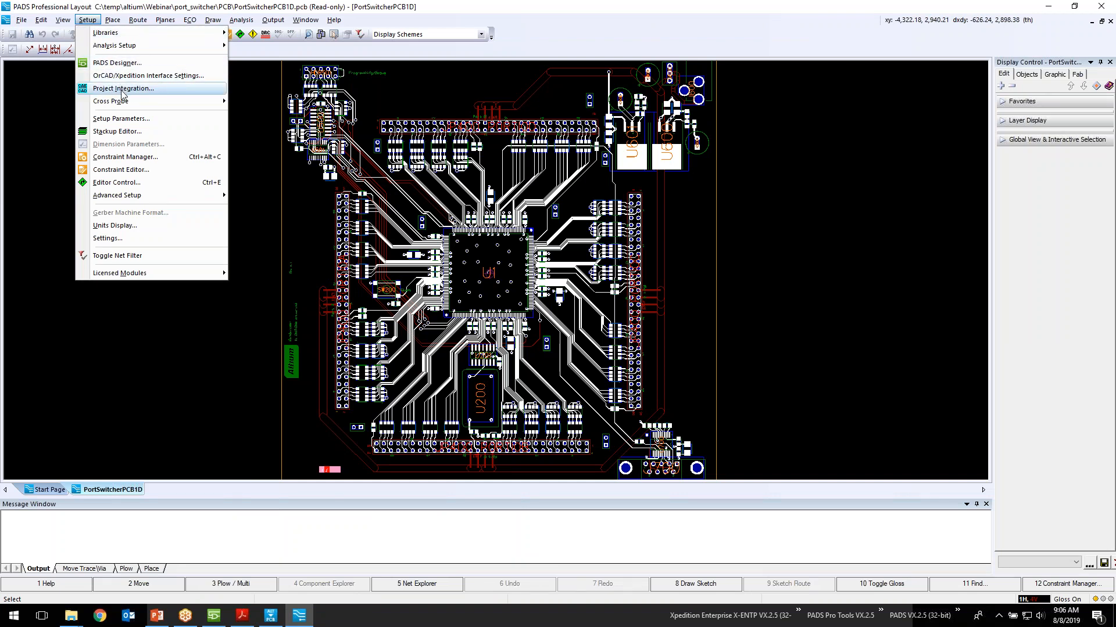
left_click(181, 89)
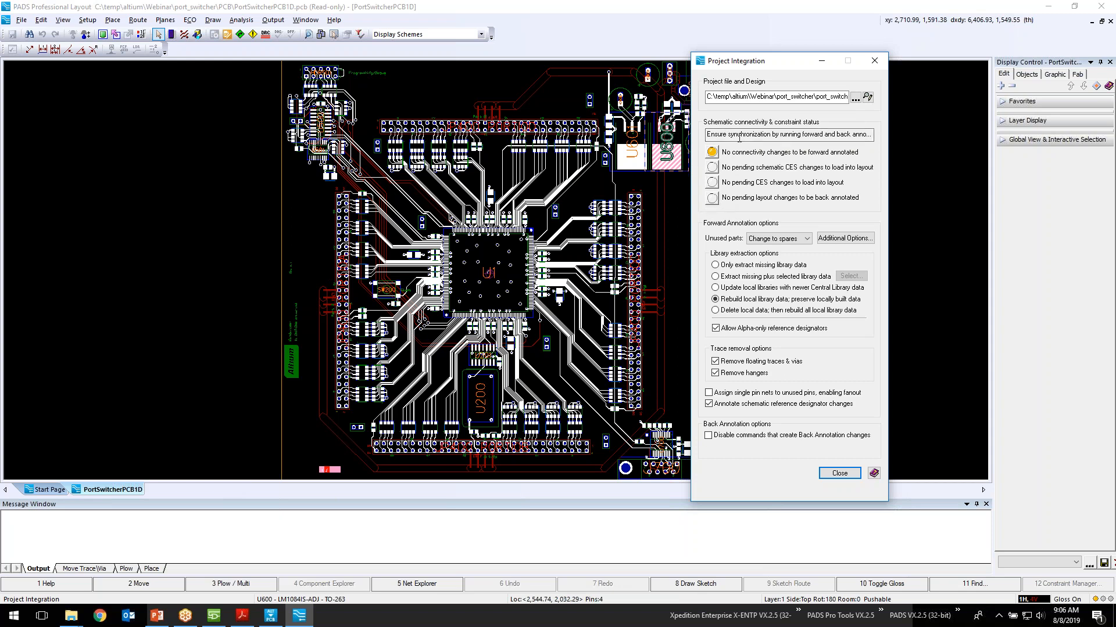
left_click(713, 153)
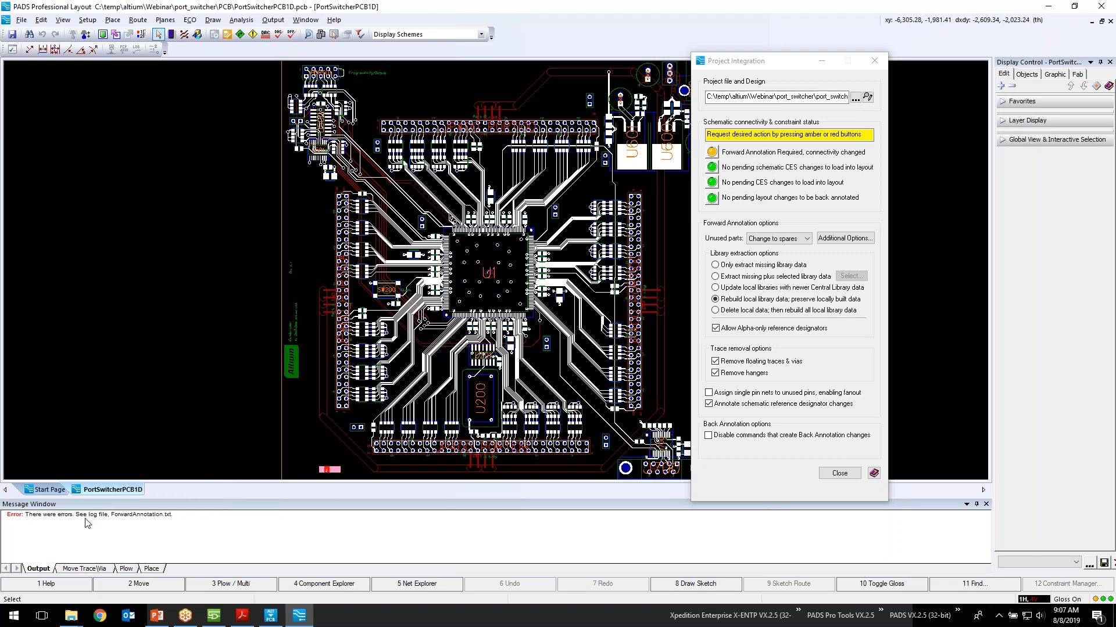
left_click(840, 473)
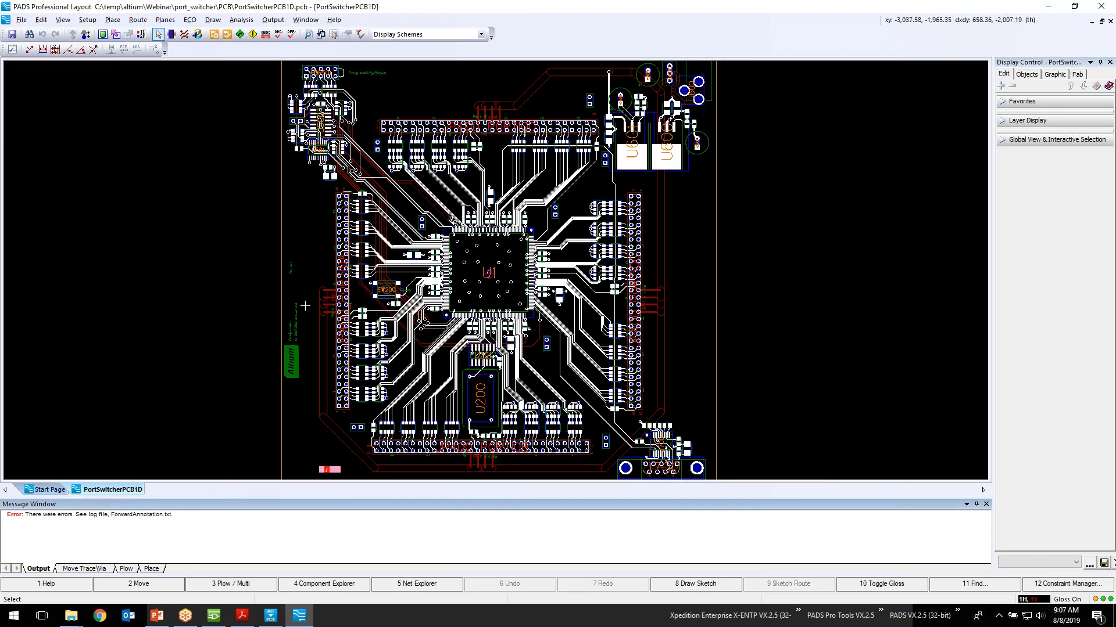
Open ForwardAnnotation.txt in the File Viewer and read the error entry near the end of the log.
left_click(309, 37)
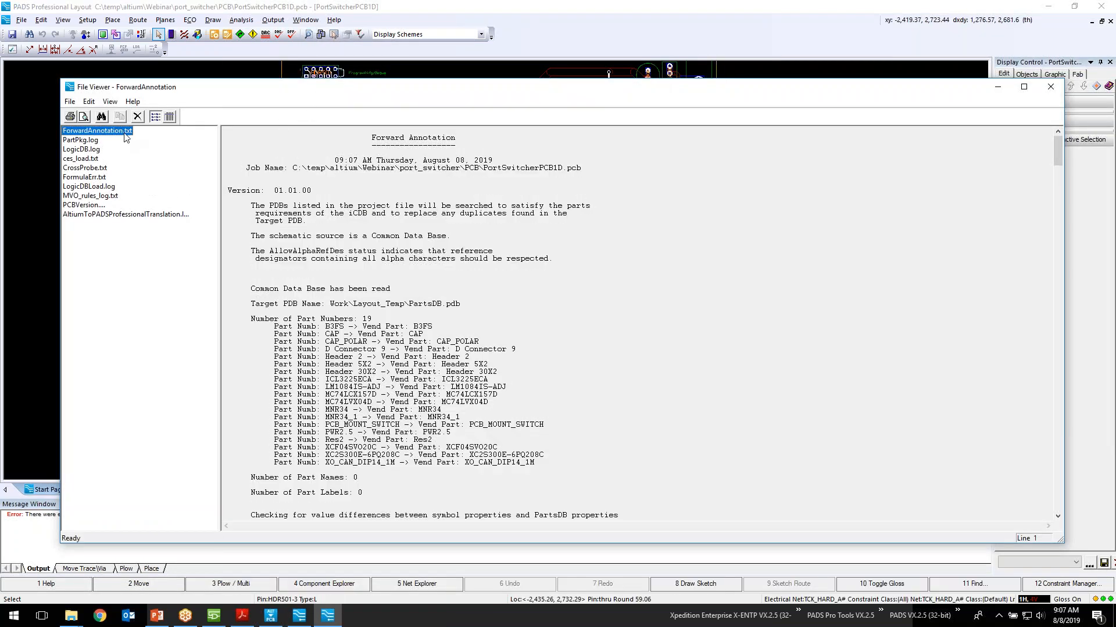
left_click(391, 153)
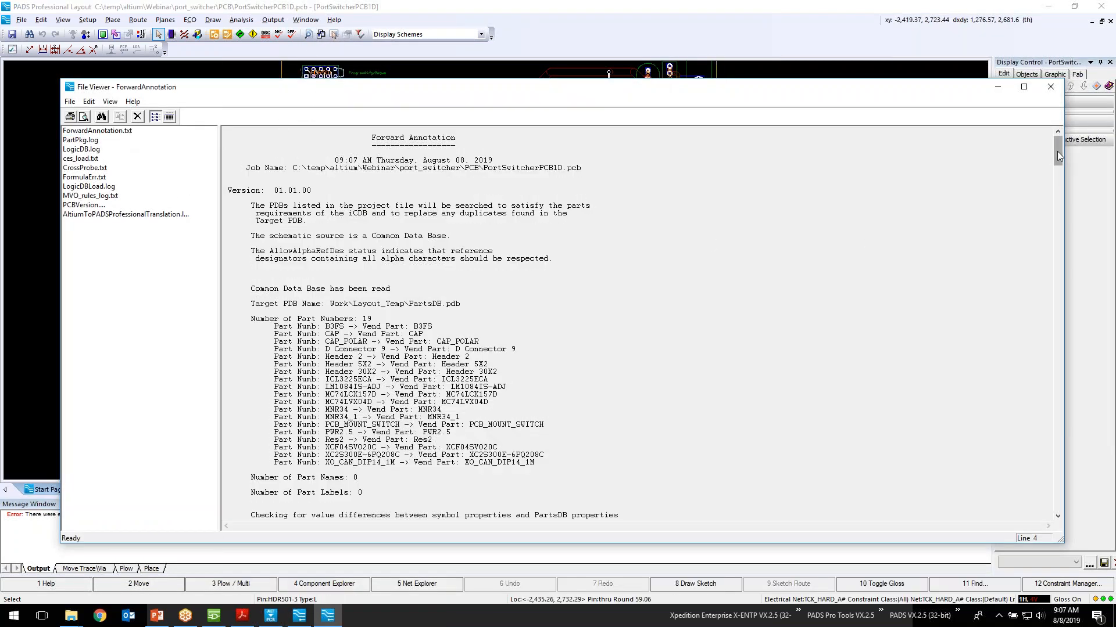
left_click_drag(1057, 152, 1056, 156)
left_click_drag(1056, 196, 1024, 505)
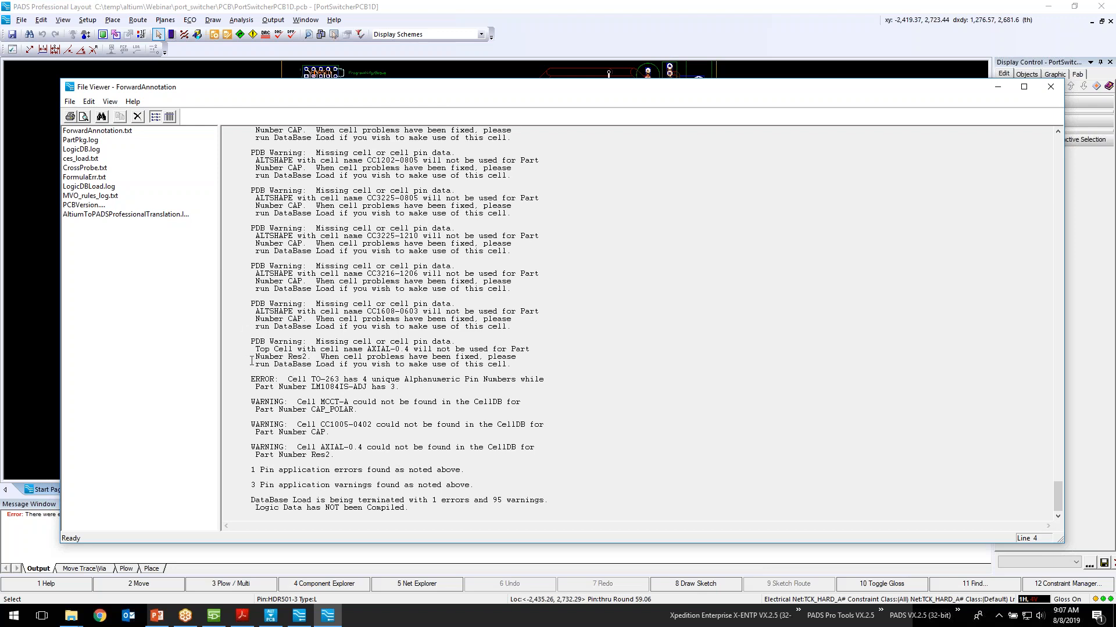
left_click_drag(247, 377, 404, 387)
left_click(408, 387)
Open port_switcher_lib in the PADS Library Manager and display the TO-263 cell from the Board1 partition.
left_click(233, 7)
left_click(87, 20)
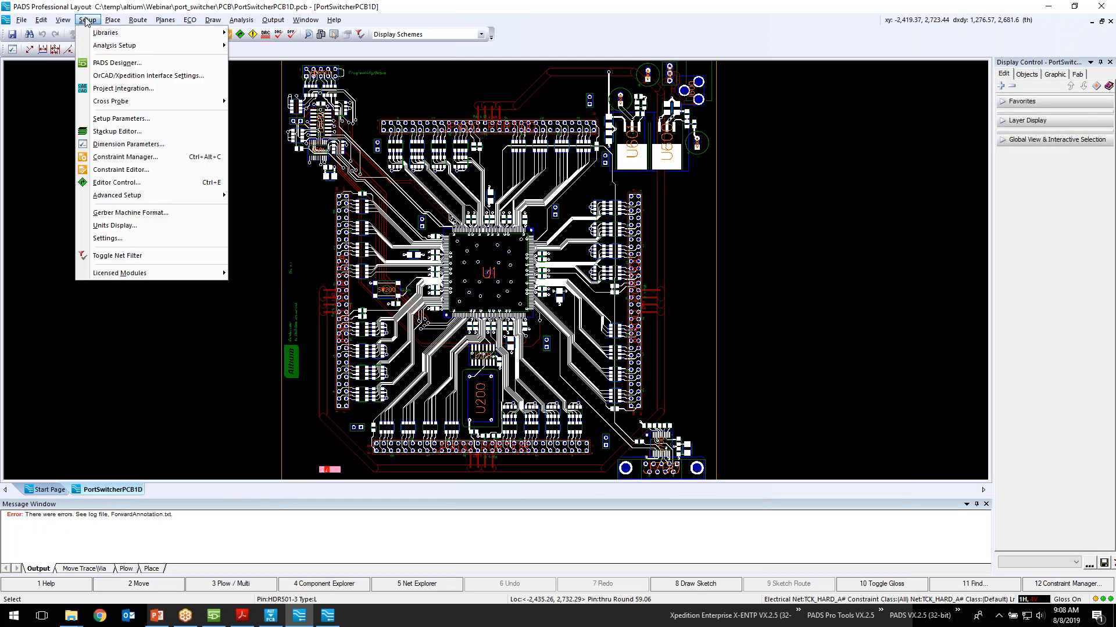
mouse_move(91, 39)
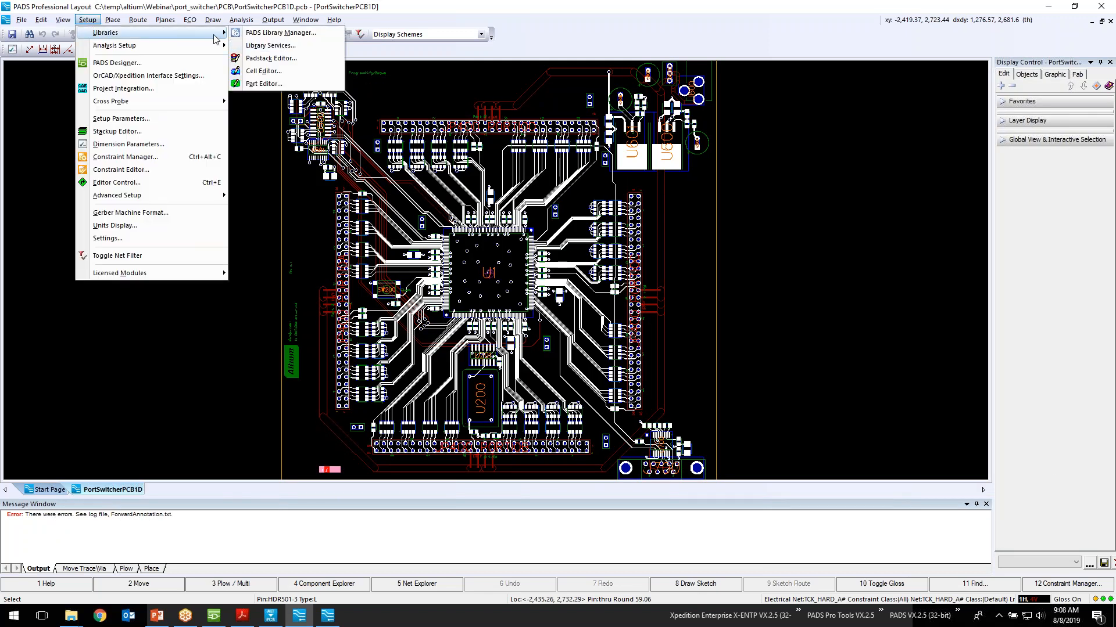
left_click(280, 34)
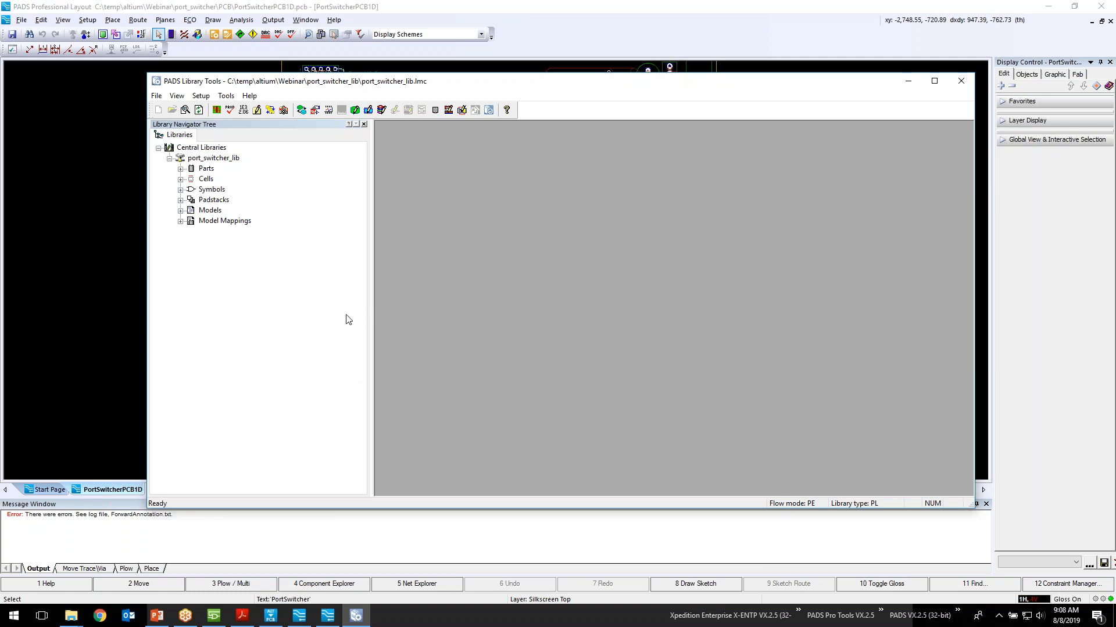
left_click(181, 179)
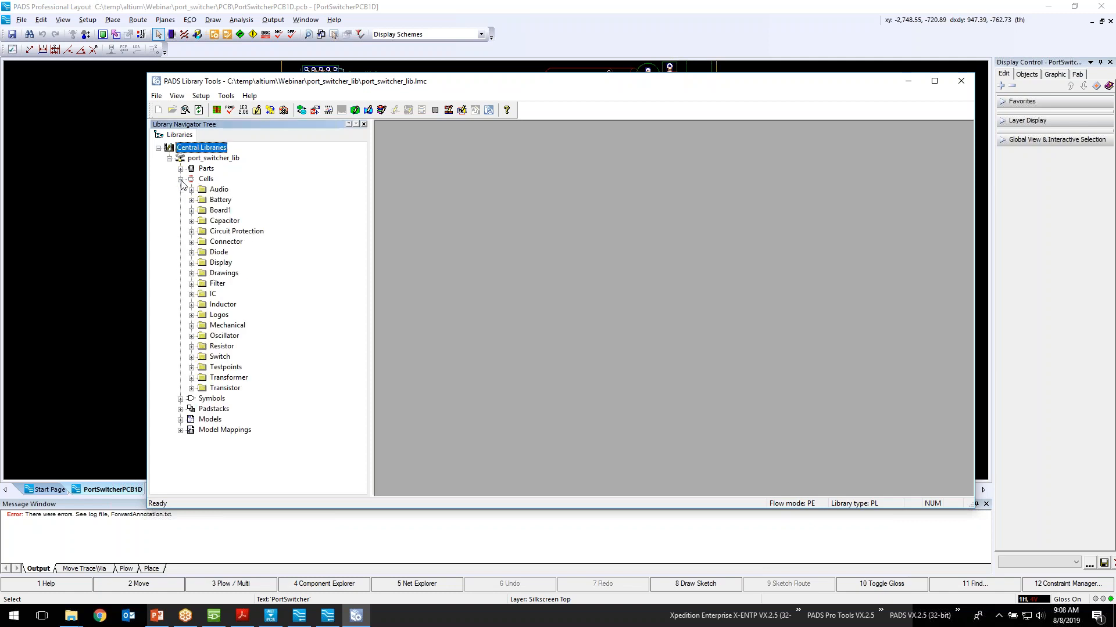
left_click(191, 211)
left_click(203, 409)
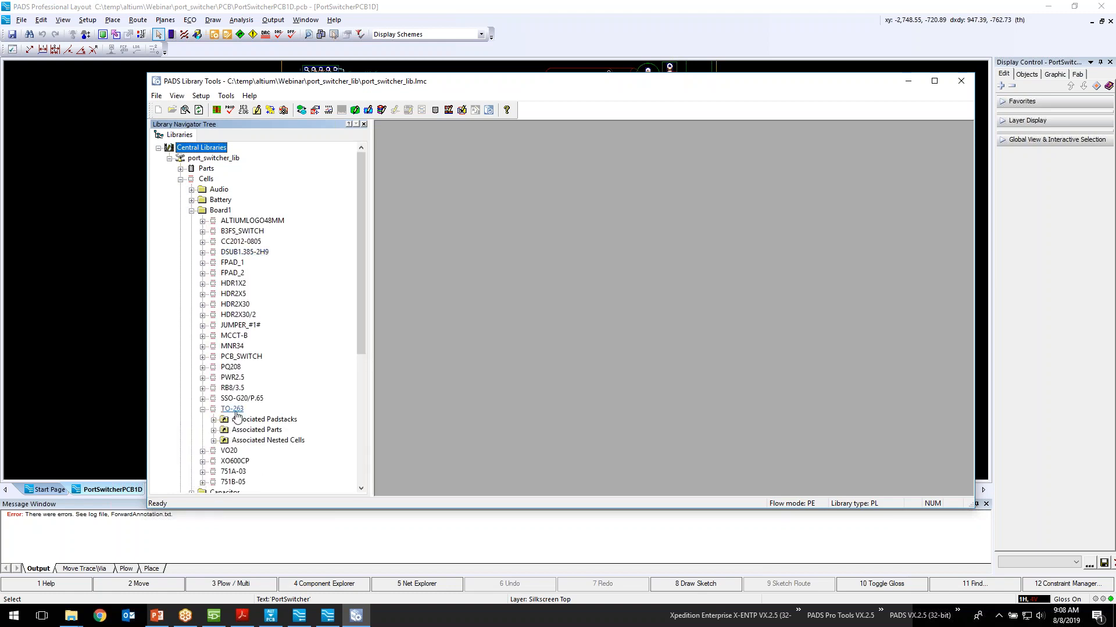
left_click(233, 410)
double_click(235, 412)
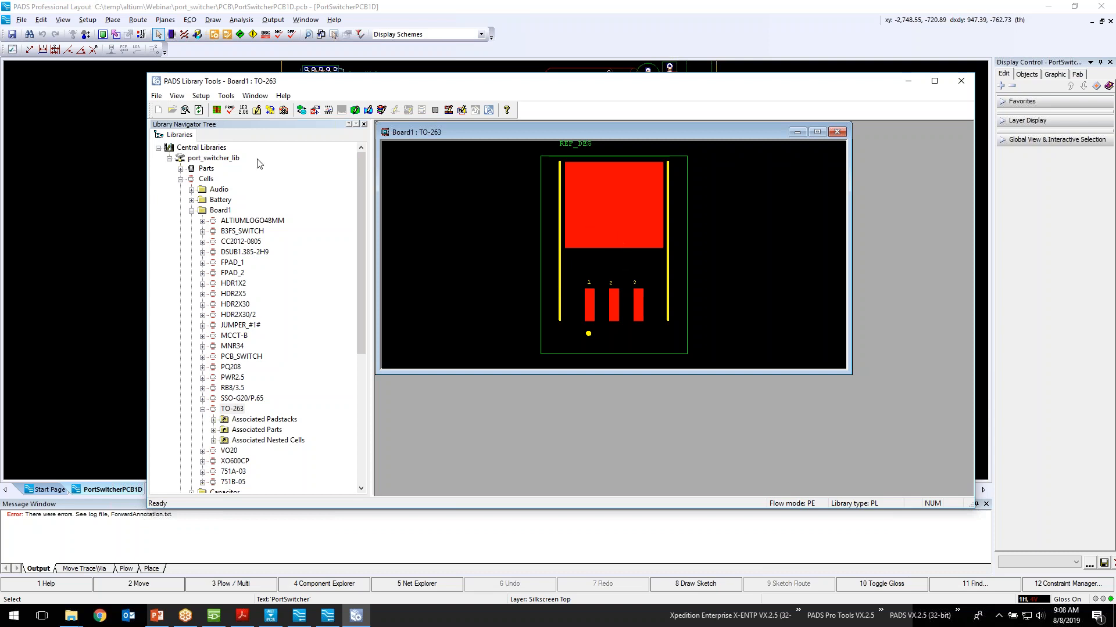
Examine the LM1084IS-ADJ part's associations in the PortSwitcherPCB1D parts partition and compare them with those of ICL3225ECA and Header 30X2.
left_click(181, 169)
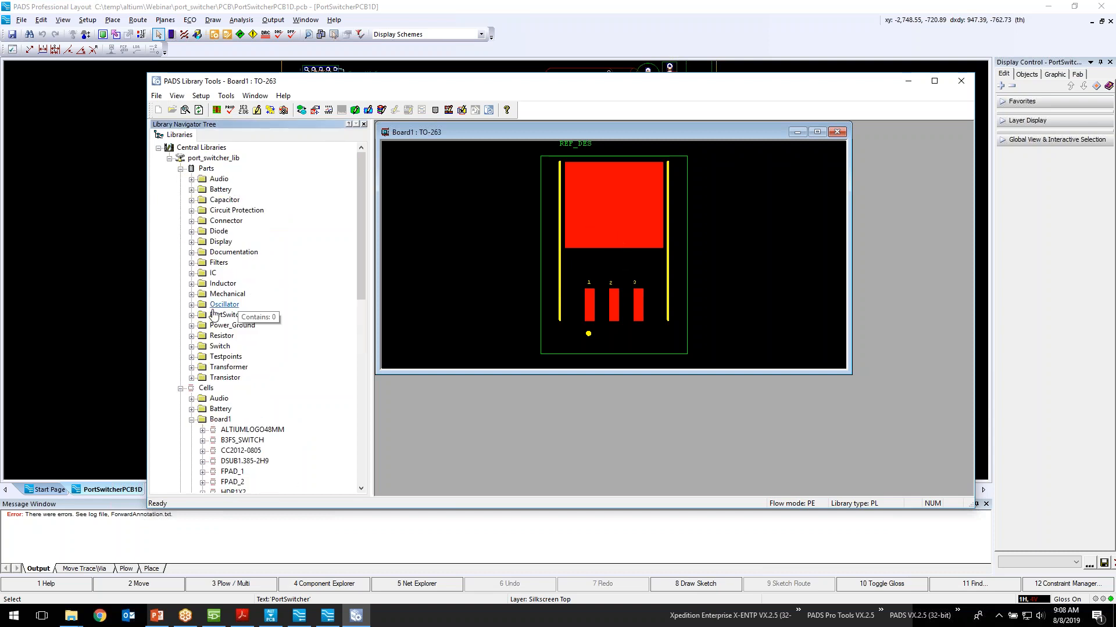
left_click(191, 315)
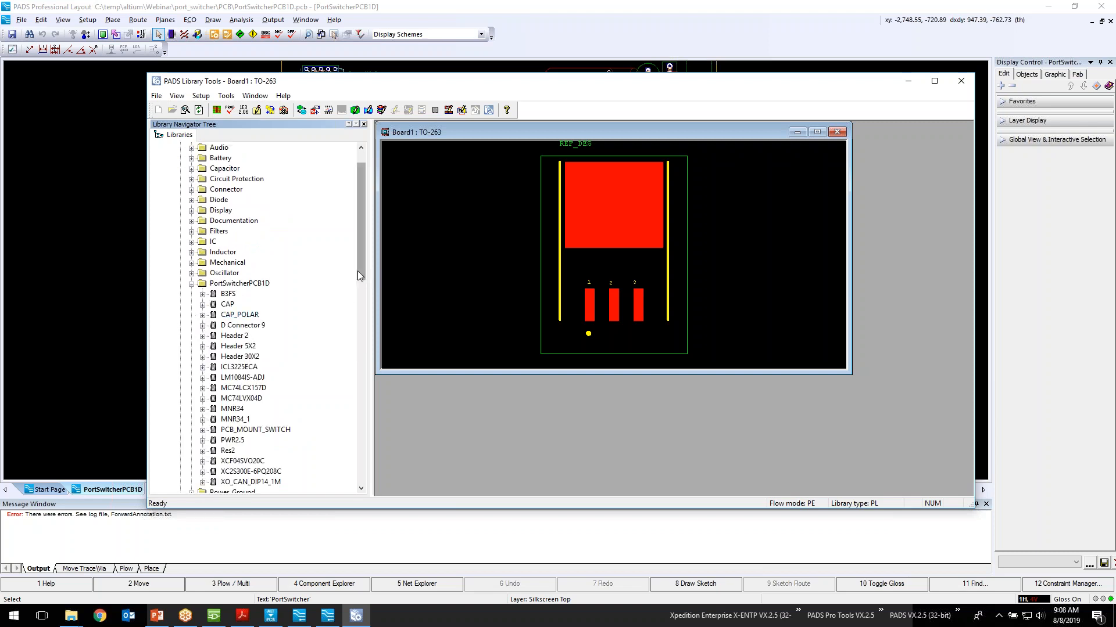
scroll(357, 270, "down", 2)
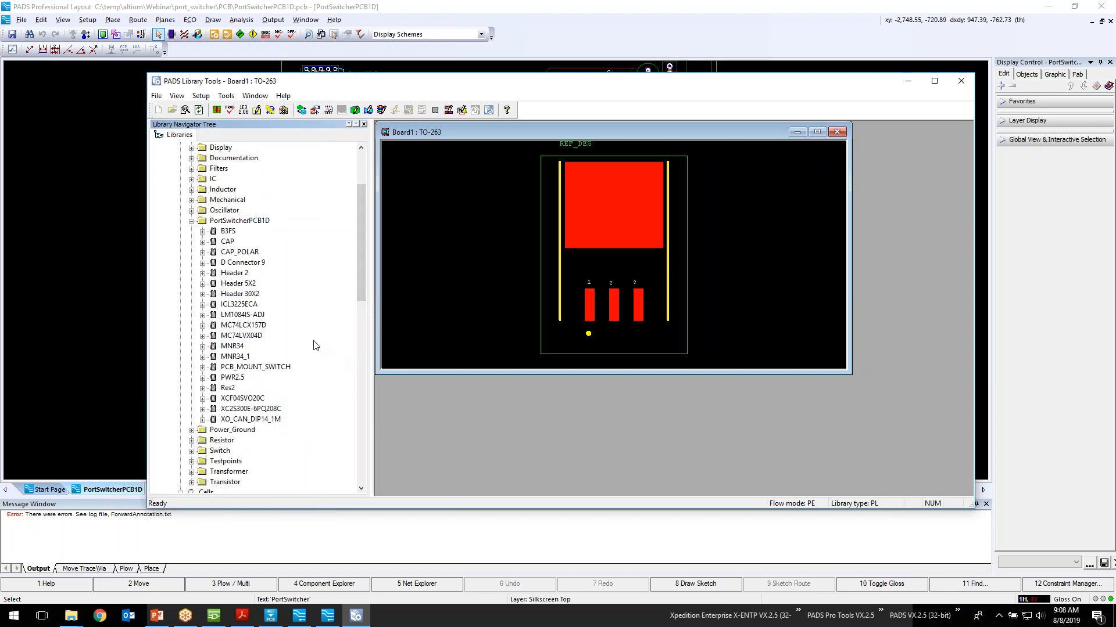
left_click(202, 314)
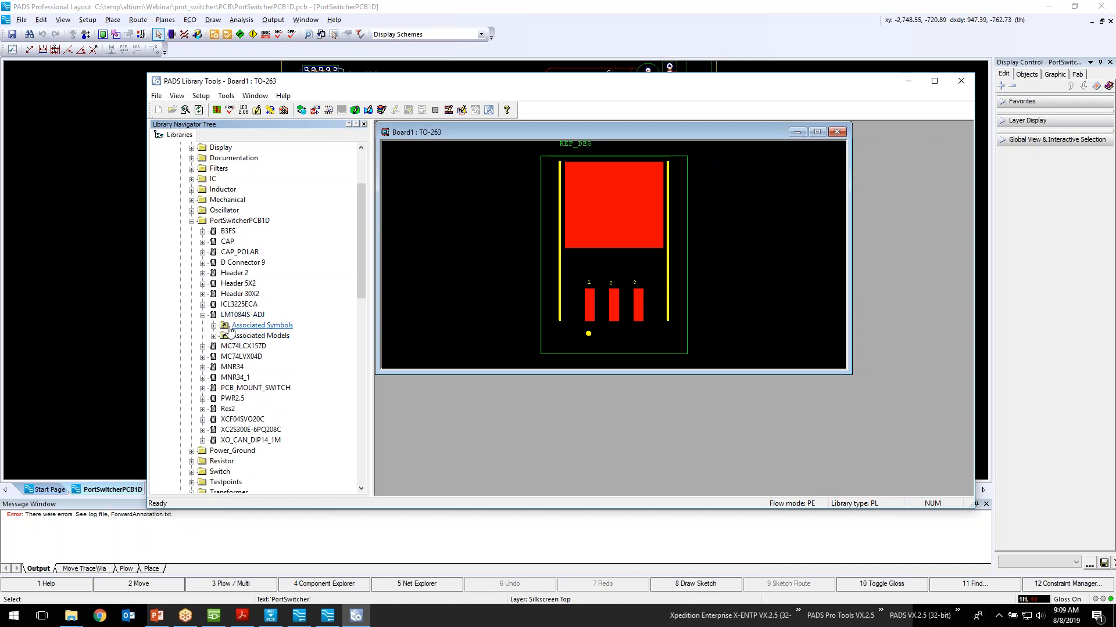
left_click(203, 304)
left_click(202, 304)
left_click(203, 294)
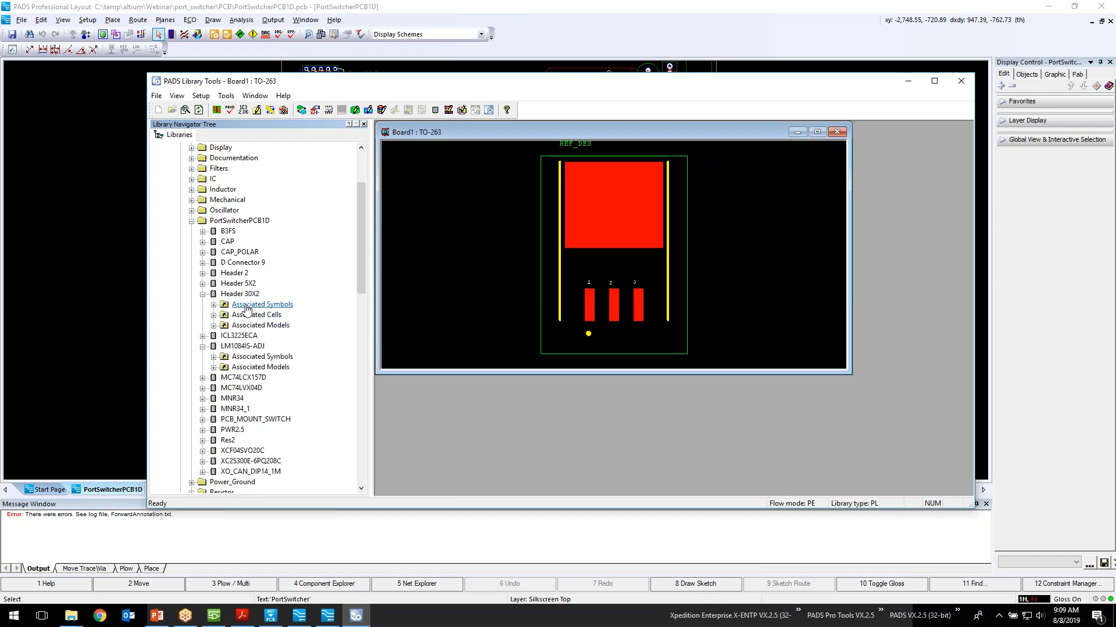
Open the LM1084IS-ADJ part's pin mapping and compare its symbol pins with the TO-263 cell pins in the preview.
left_click(203, 294)
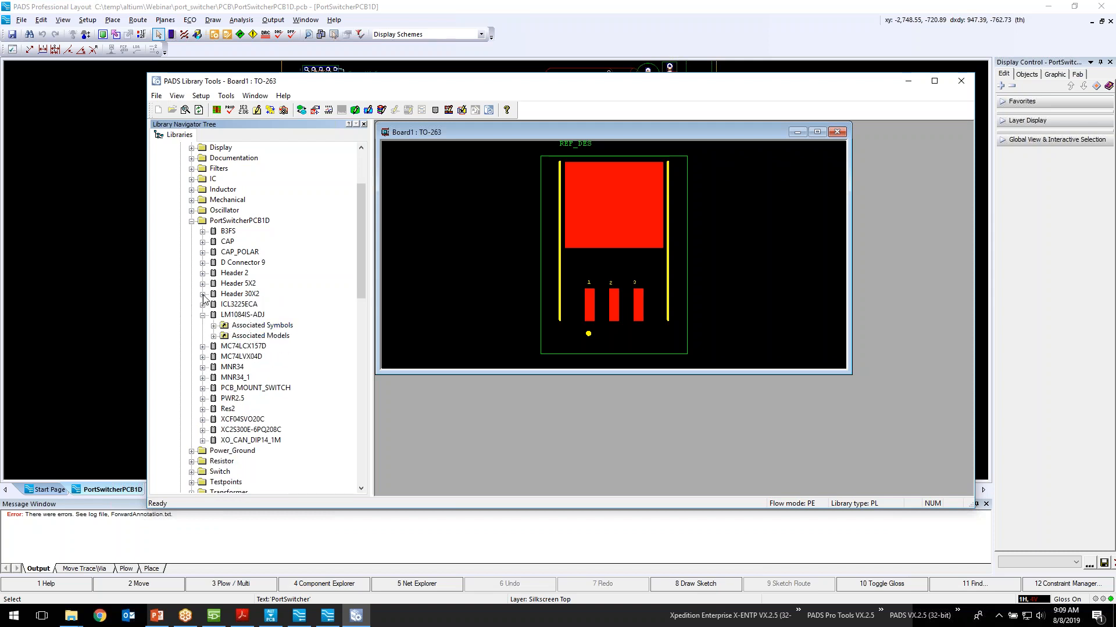
double_click(242, 314)
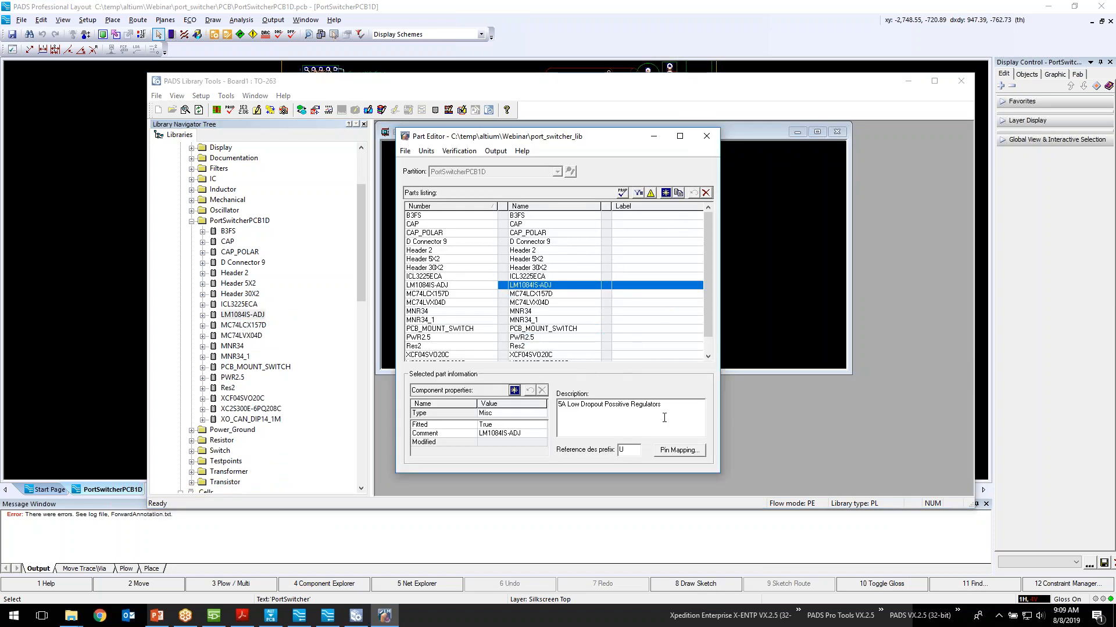
left_click(679, 451)
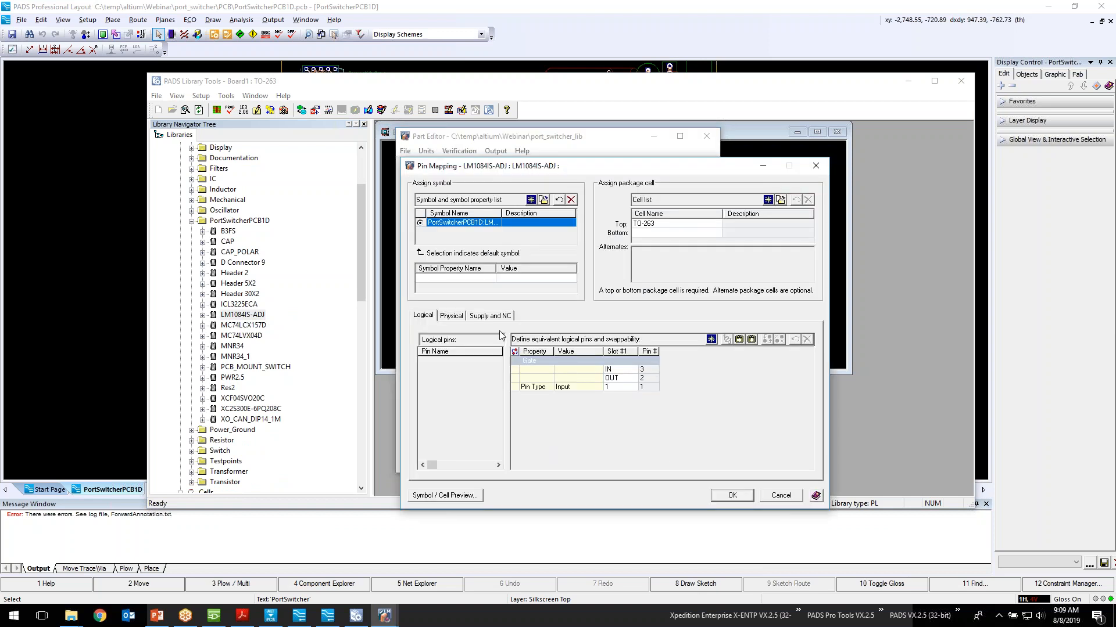
left_click_drag(505, 169, 501, 159)
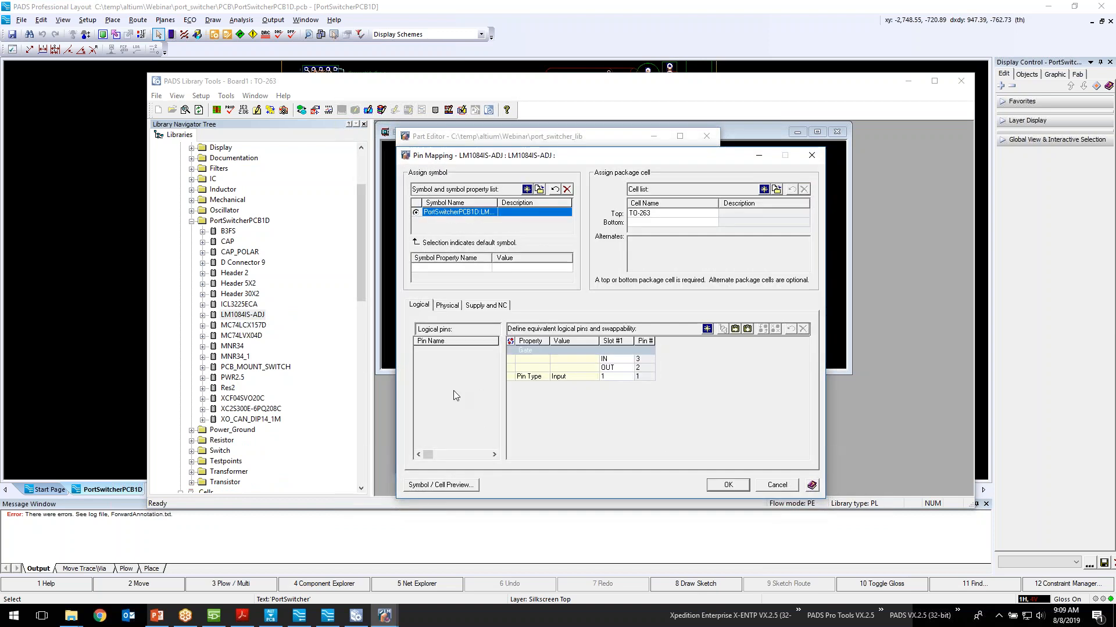
left_click(442, 487)
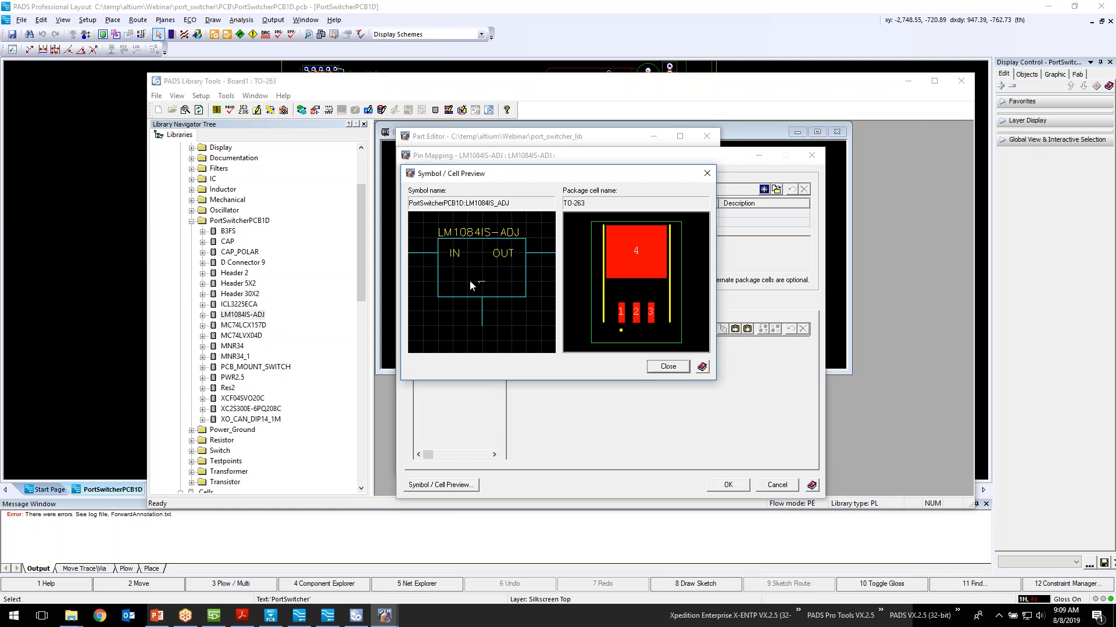
scroll(456, 283, "down", 1)
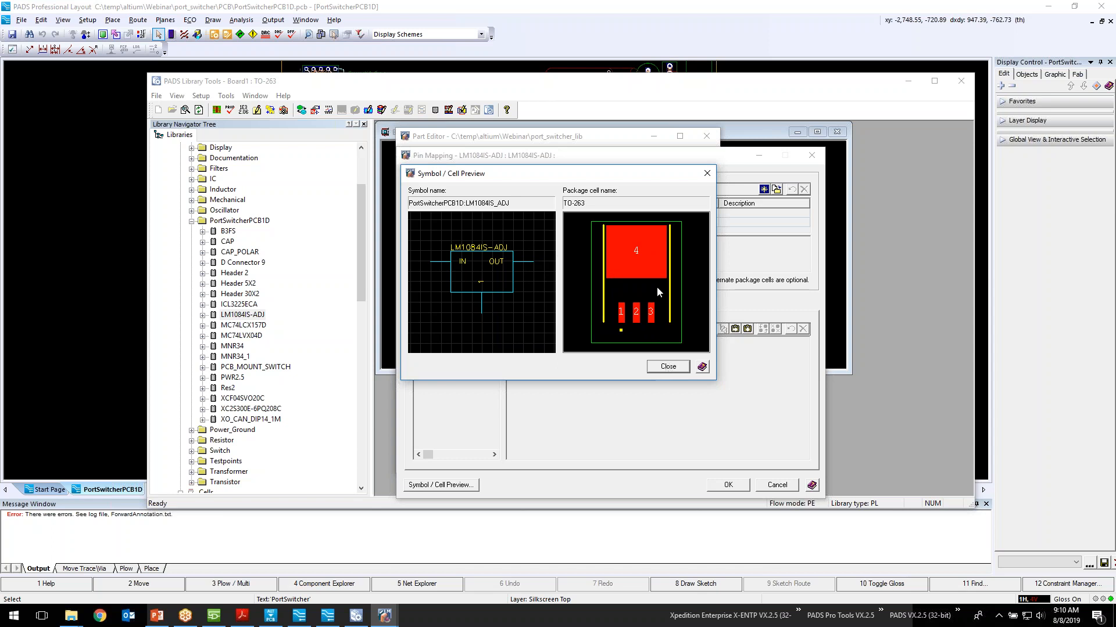
left_click(669, 368)
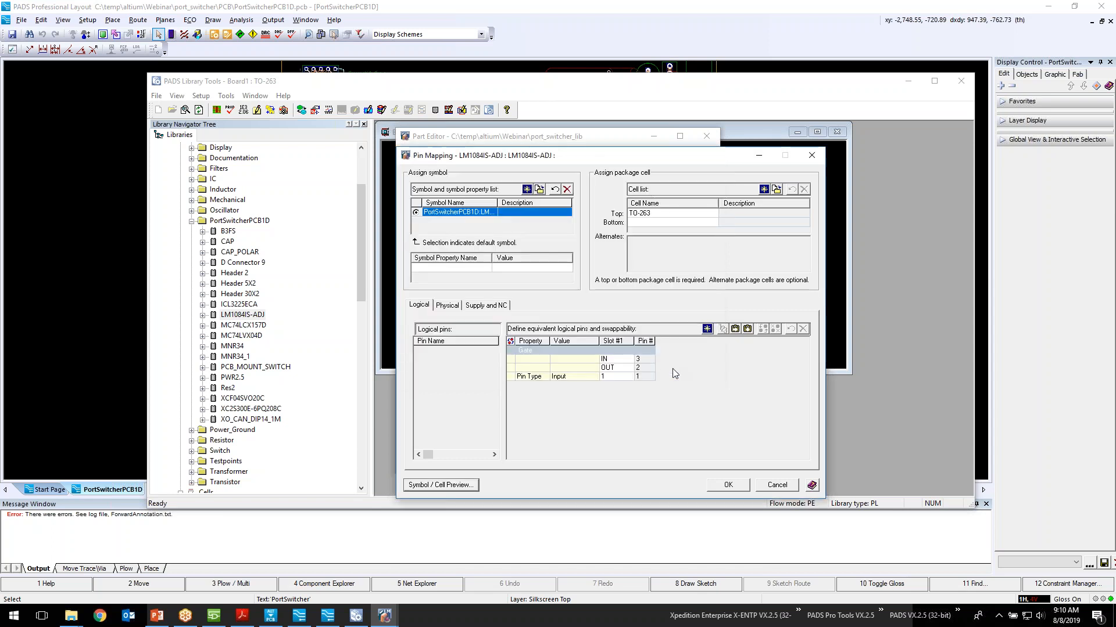
Reimport the 4-pin TO-263 cell from the central library as the part's top package cell, removing the current pin mapping for reassignment.
left_click(671, 213)
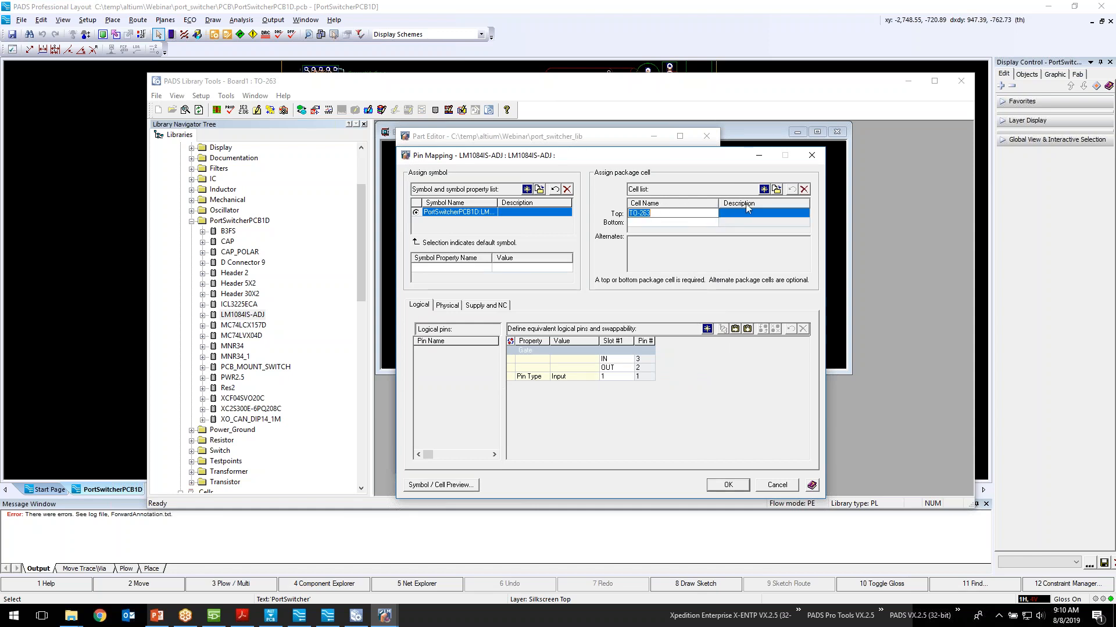
left_click(776, 190)
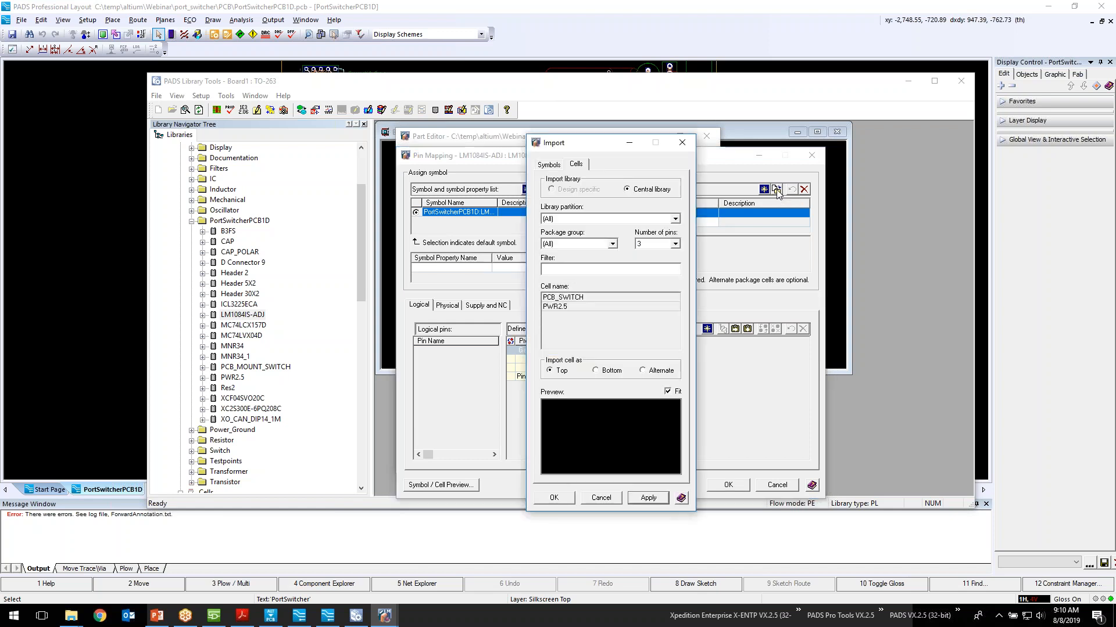
left_click(676, 244)
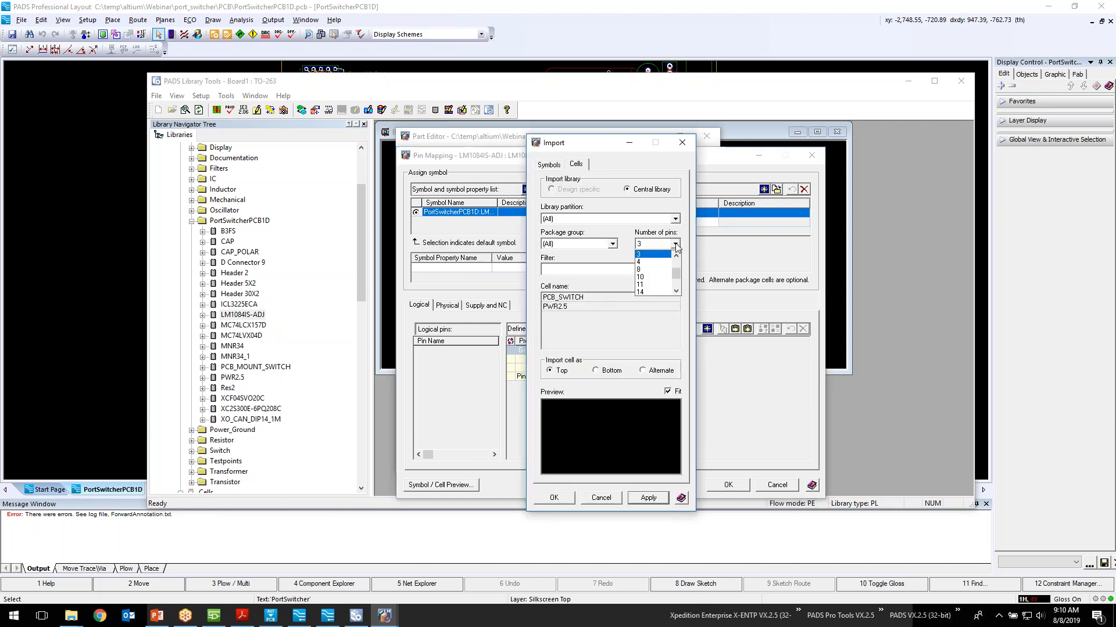
left_click(666, 265)
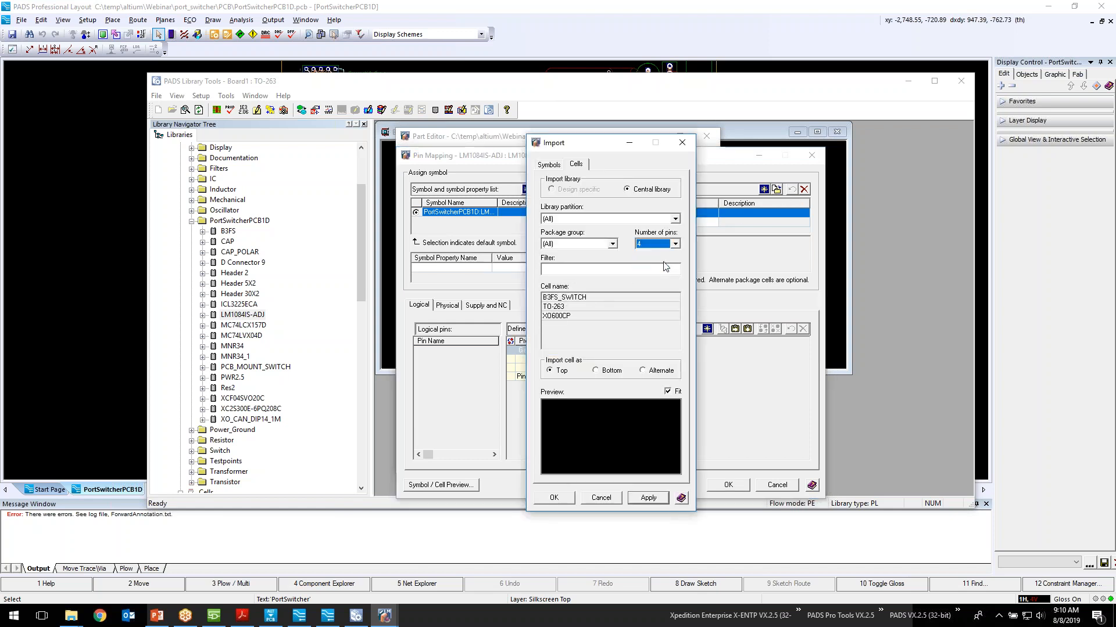
left_click(555, 307)
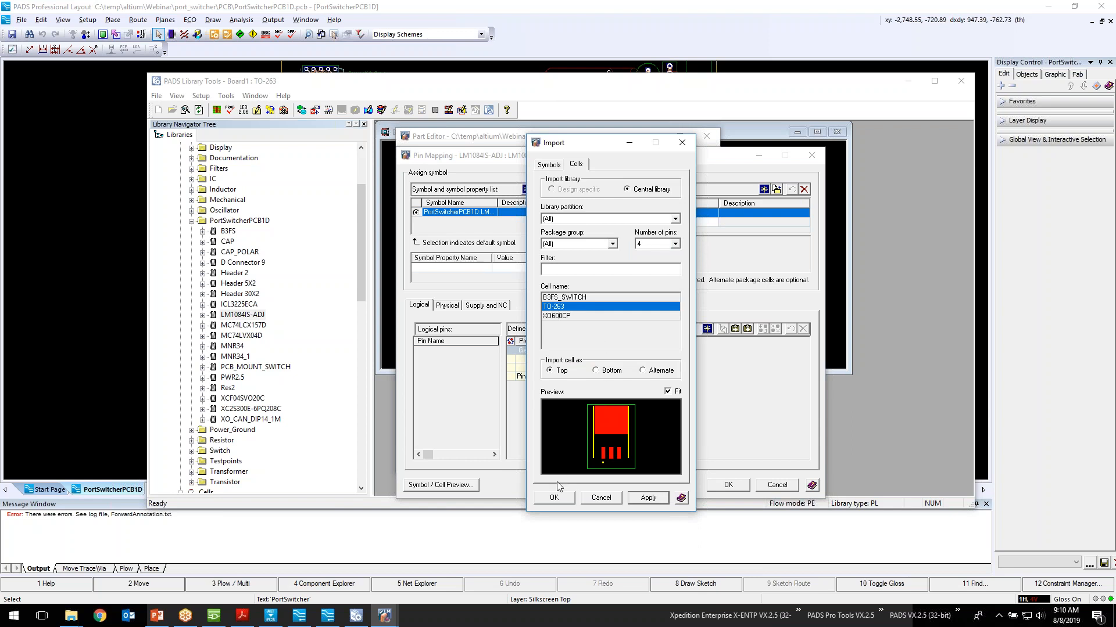
left_click(555, 499)
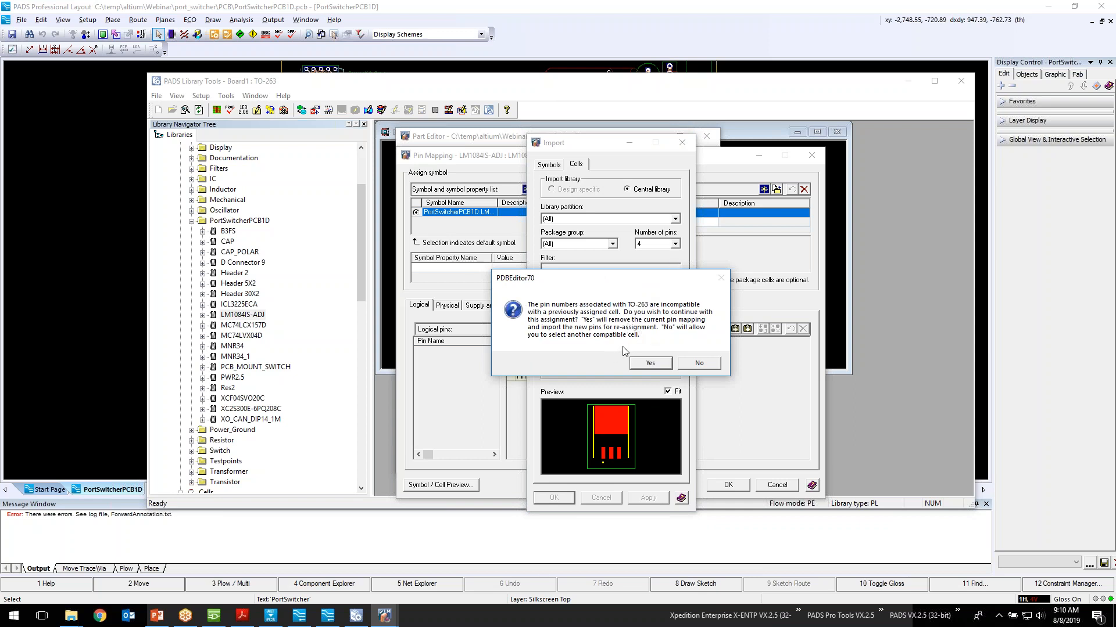
left_click(650, 363)
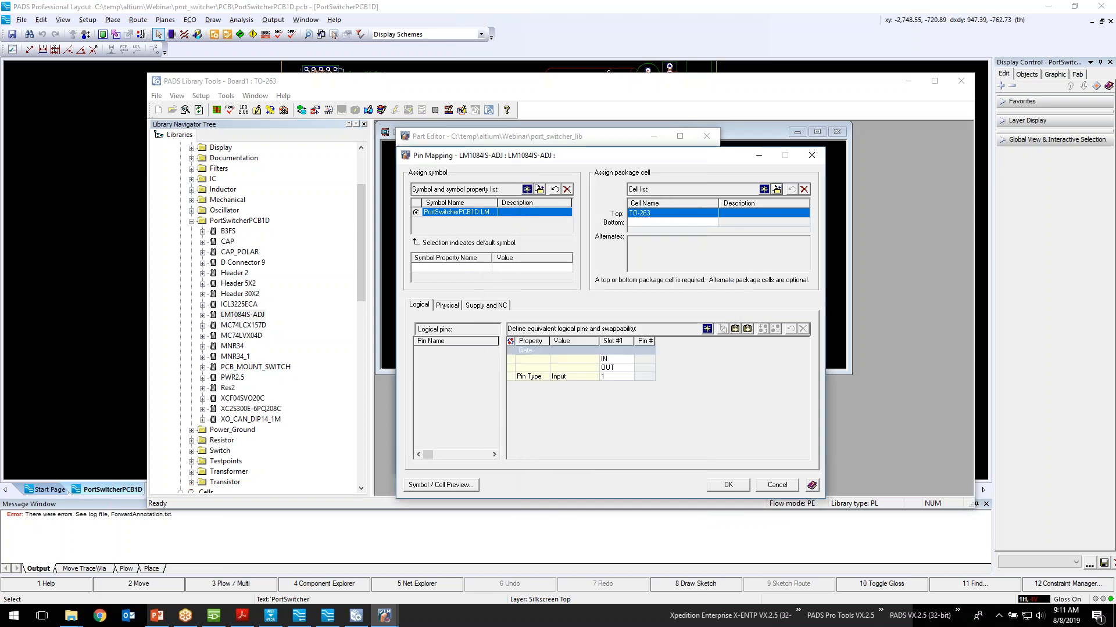
Assign physical pin 3 to IN, pin 2 to OUT and pin 1 to symbol pin 1.
left_click(450, 306)
left_click(443, 368)
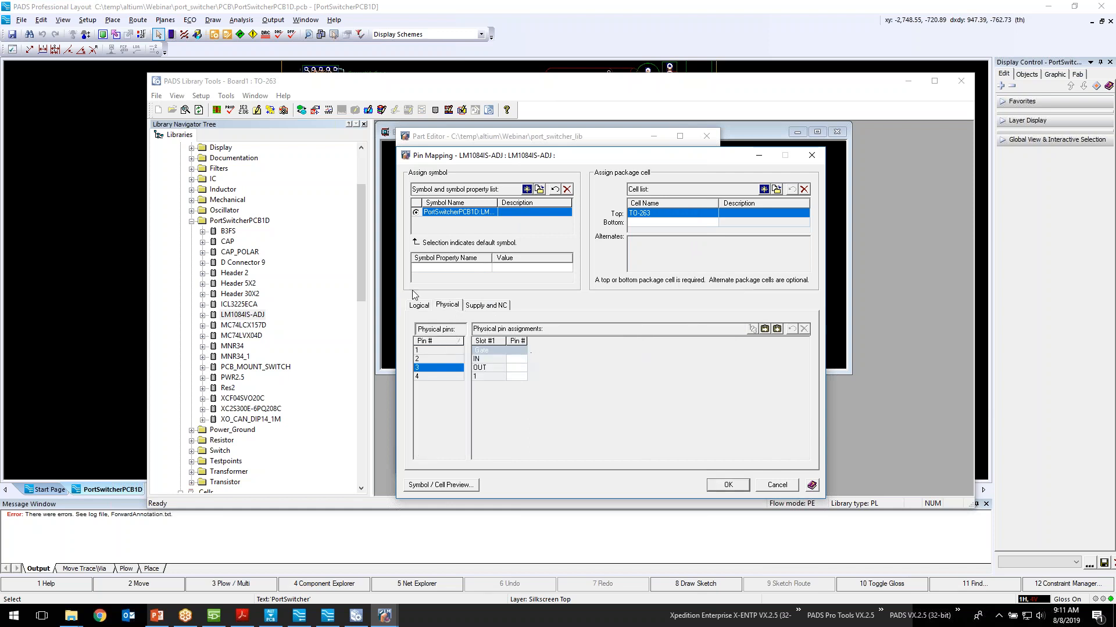
left_click(516, 359)
left_click(778, 330)
left_click(455, 359)
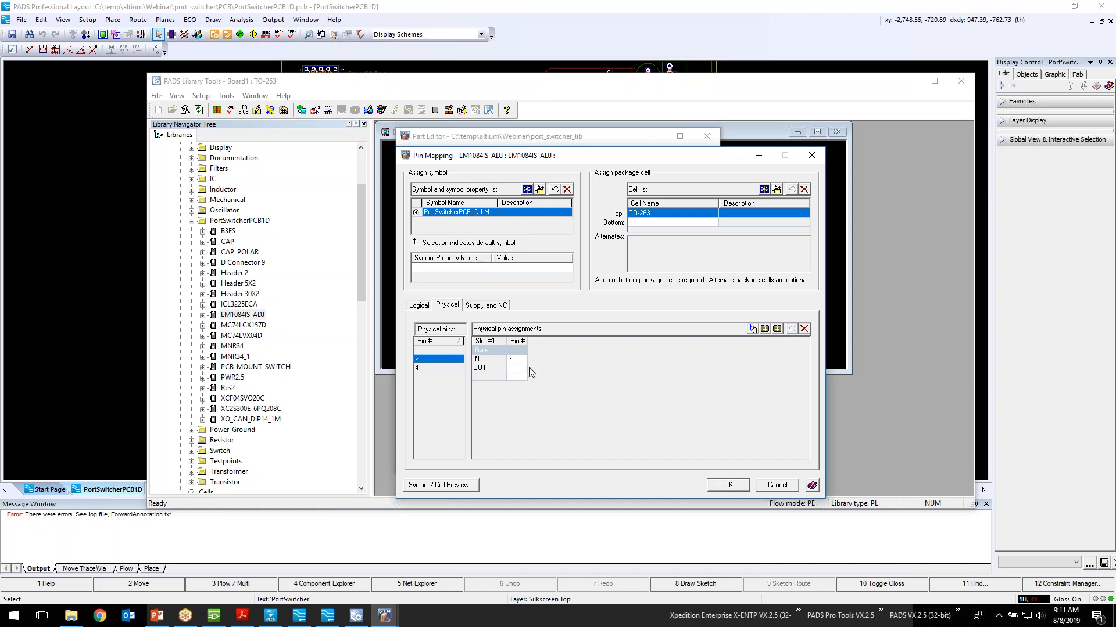
left_click(777, 329)
left_click(444, 350)
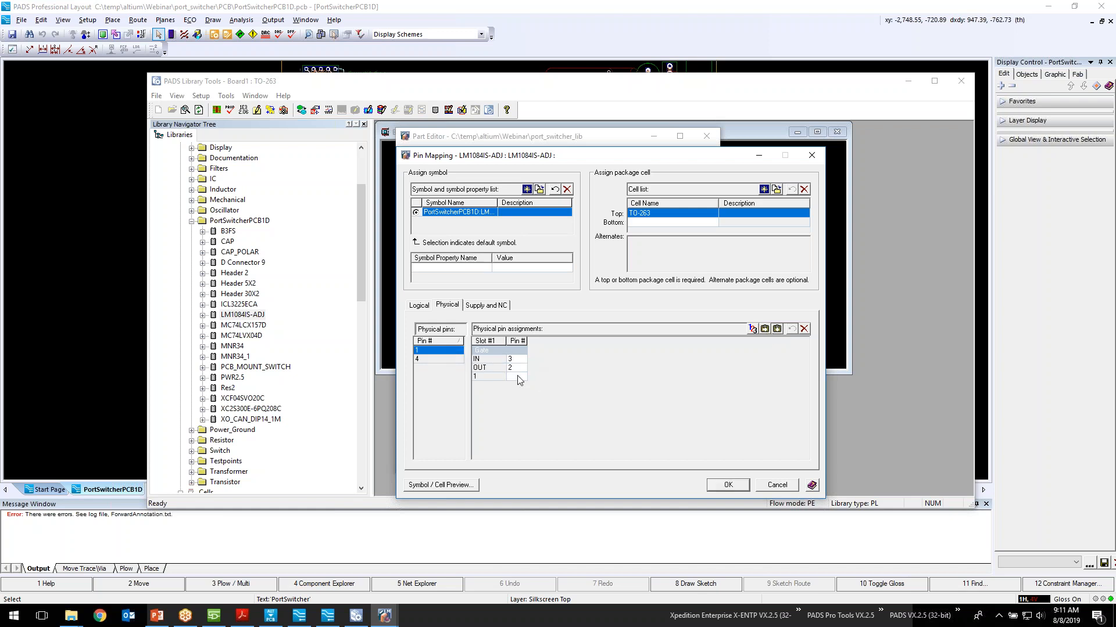
left_click(764, 329)
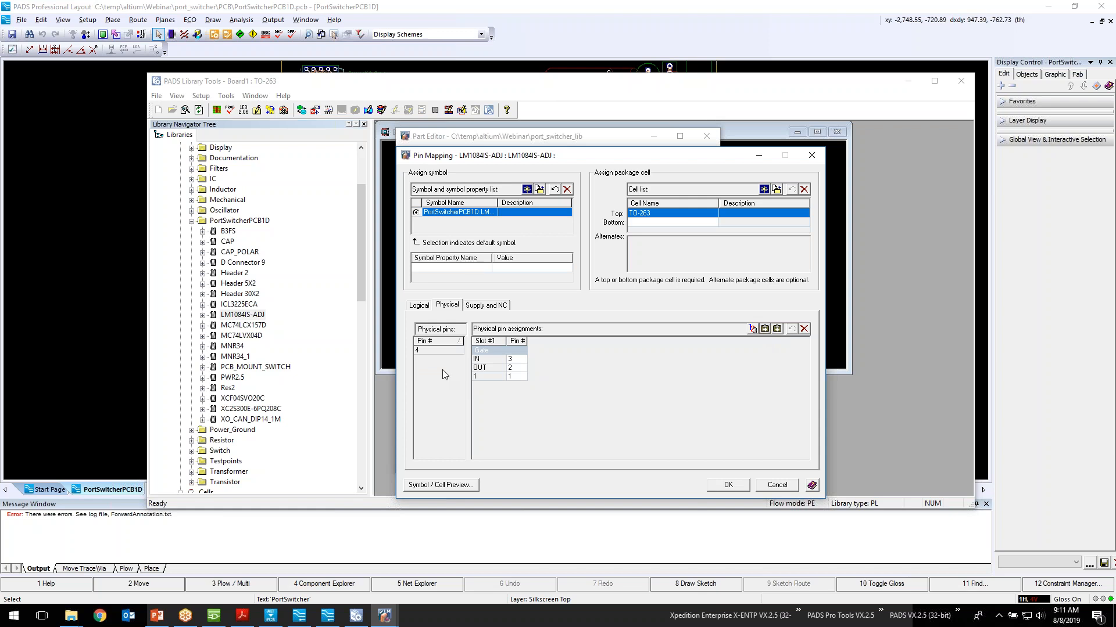
Assign physical pin 4 in the supply and no-connect assignments, accept the pin mapping, and save and close the part.
left_click(475, 306)
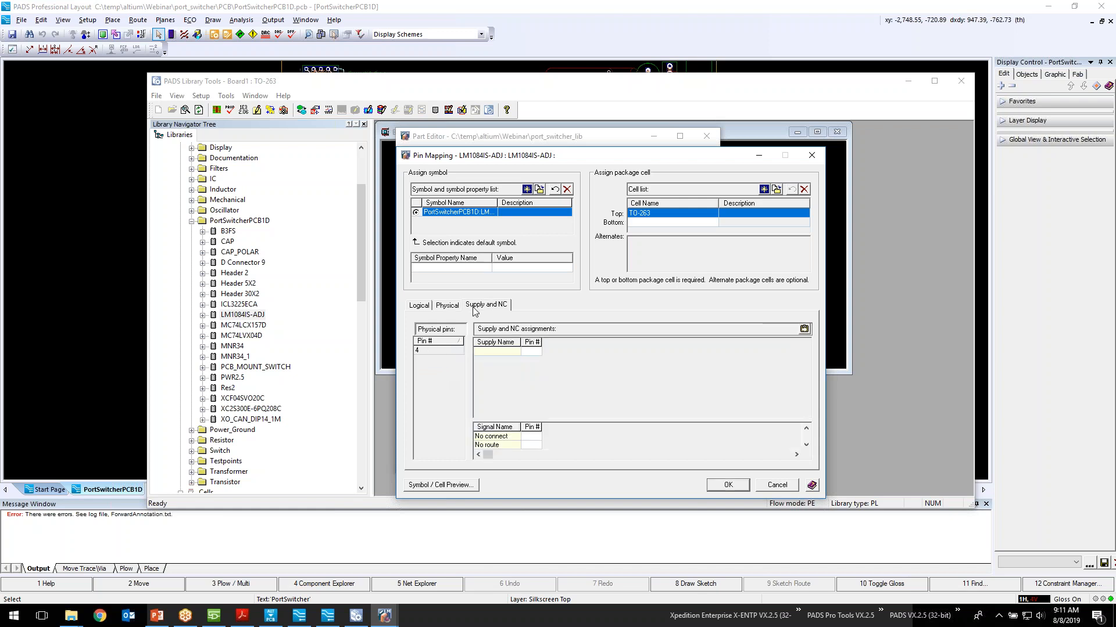
left_click(436, 350)
left_click(803, 329)
left_click(728, 485)
left_click(405, 152)
left_click(411, 164)
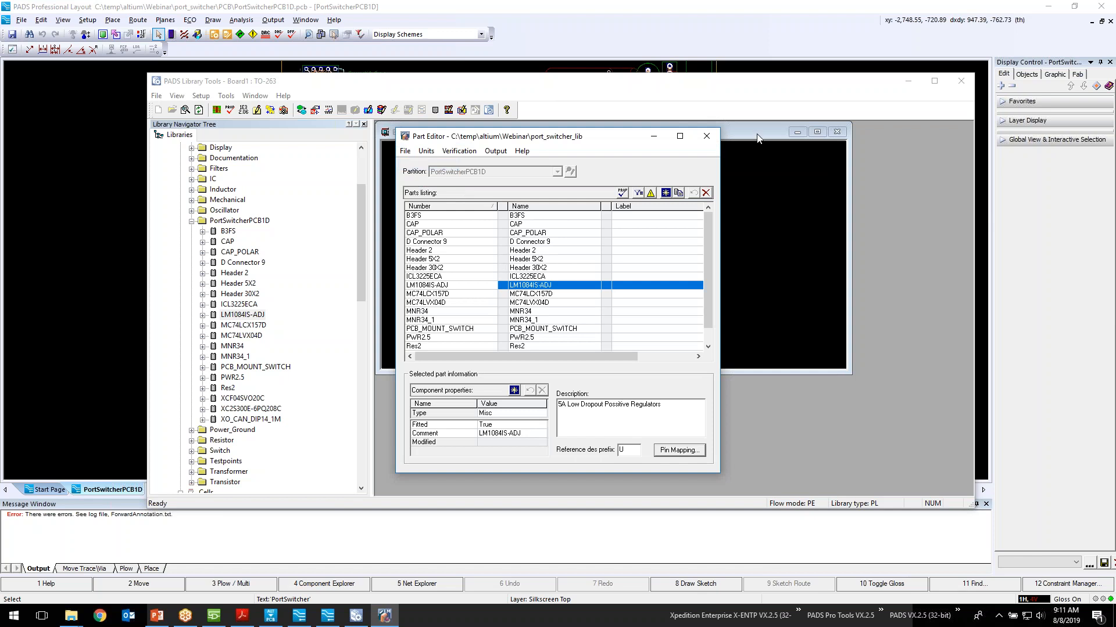
left_click(706, 136)
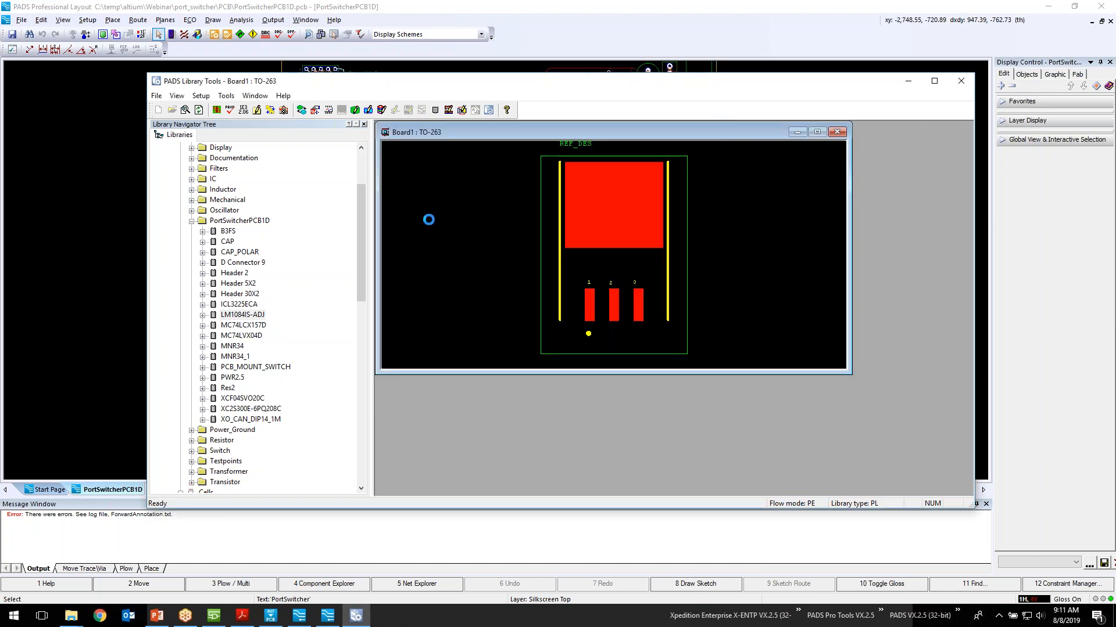
Refresh the library tree and check the associated symbols and cells of LM1084IS-ADJ in the PortSwitcherPCB1D parts partition.
left_click(198, 110)
left_click(192, 242)
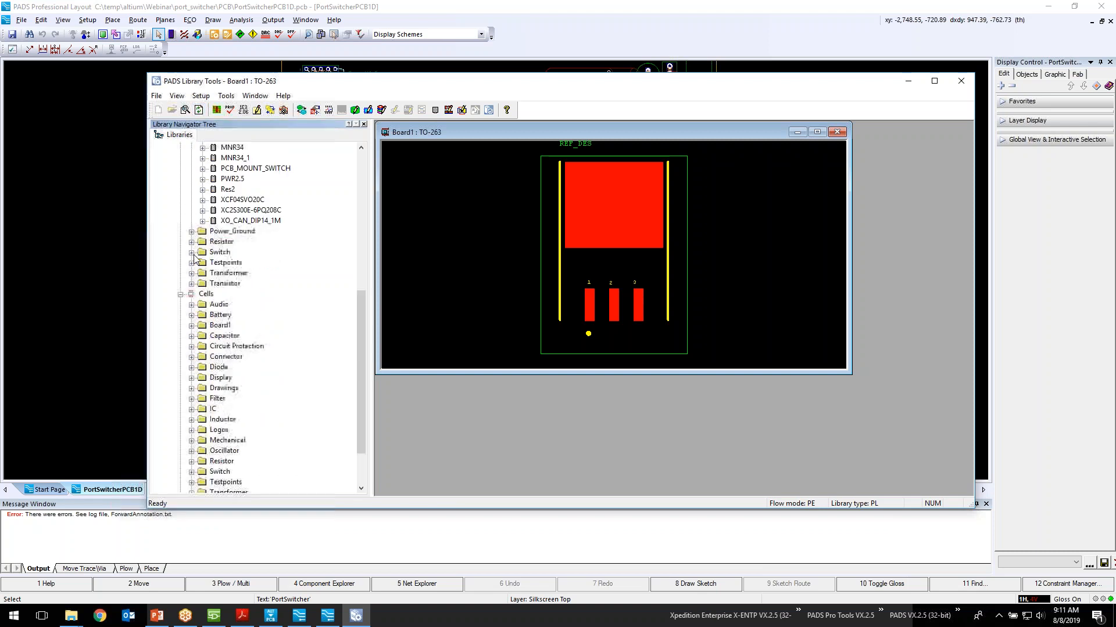
scroll(193, 251, "up", 7)
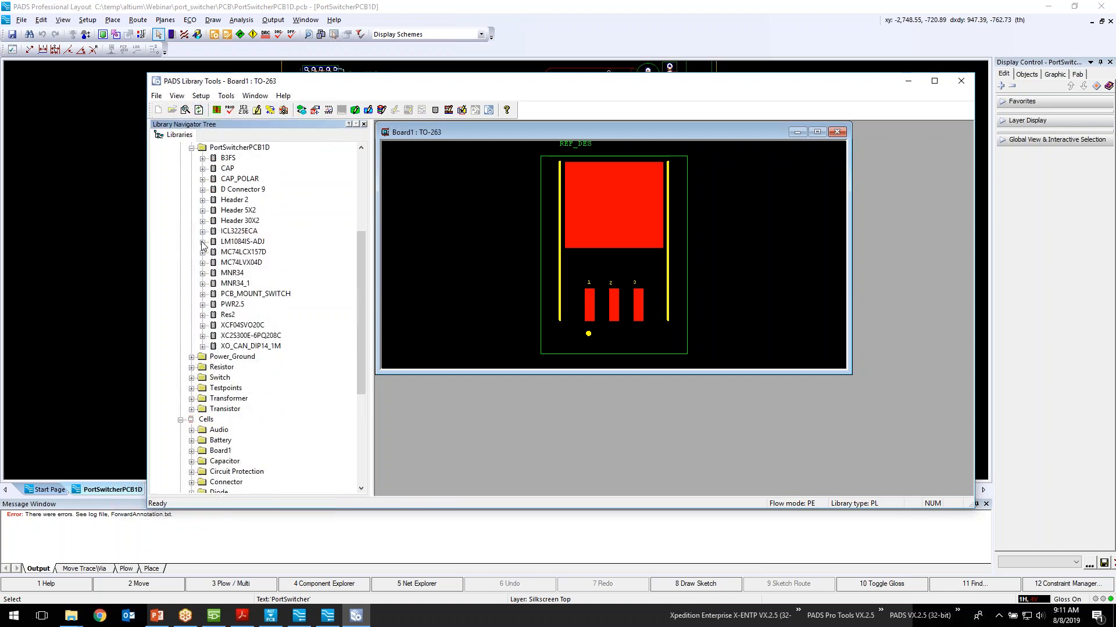
left_click(203, 241)
left_click(214, 252)
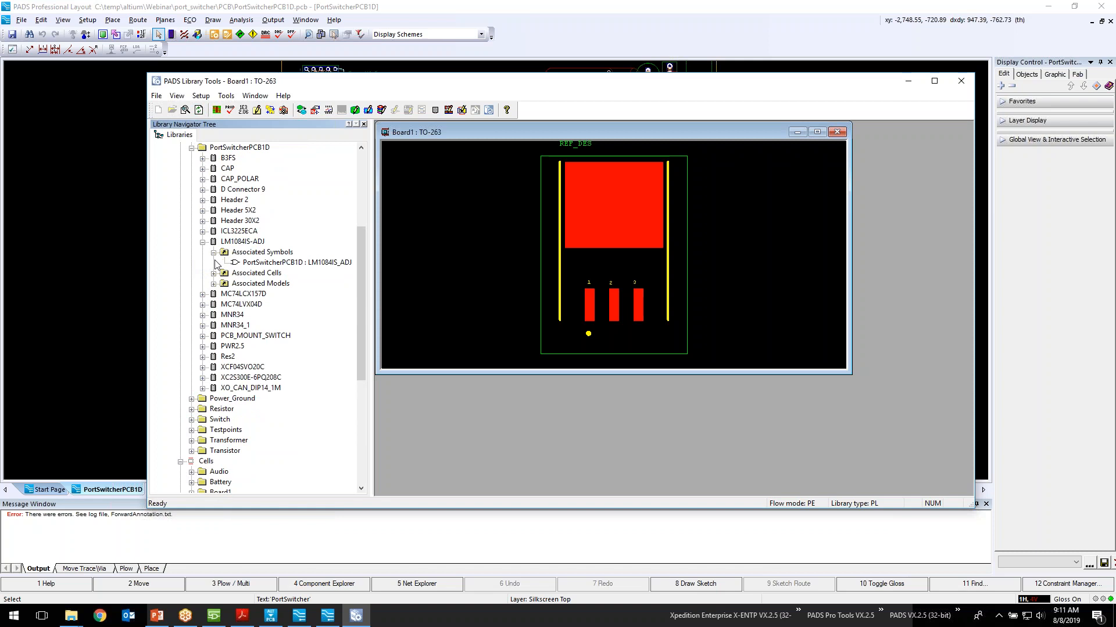
left_click(214, 273)
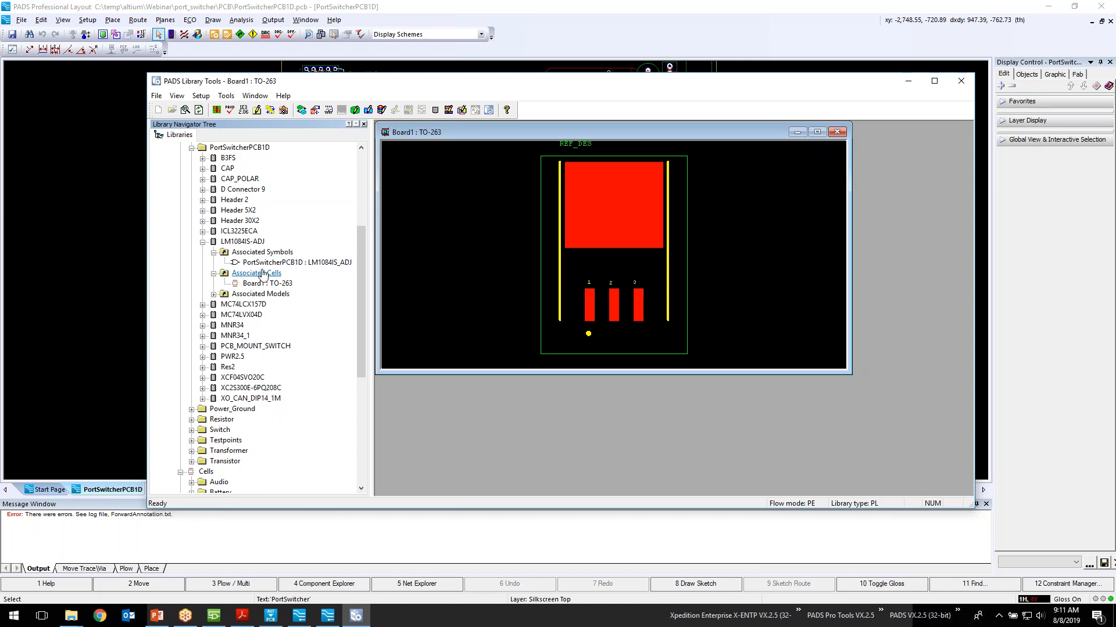
Clear the output messages in PADS Professional Layout and close the library tools to release the project integration command.
left_click(907, 83)
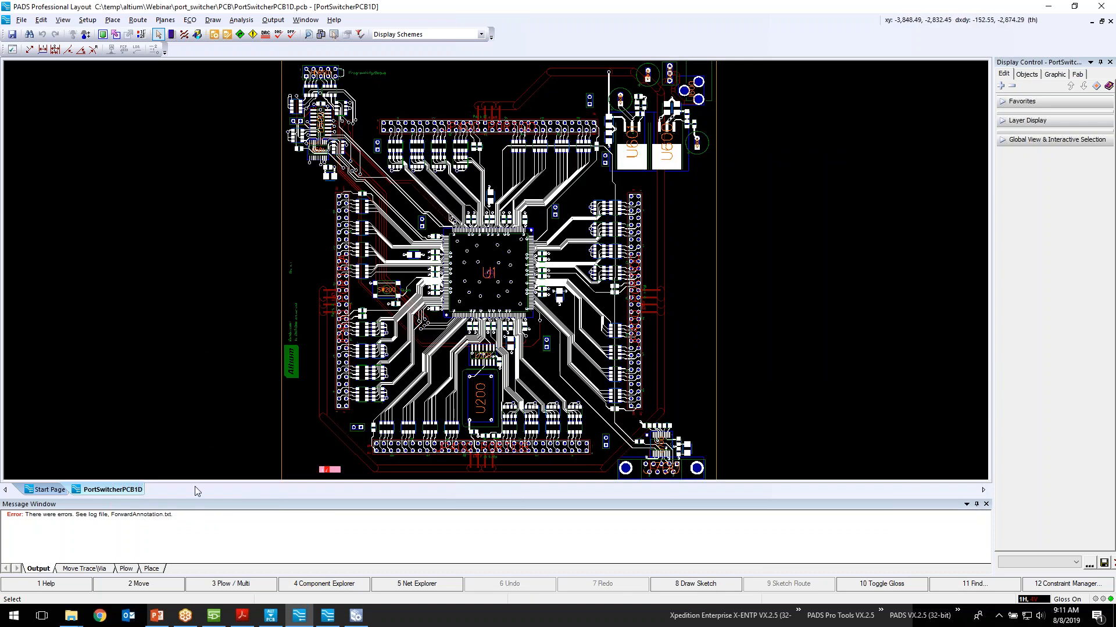
left_click(187, 540)
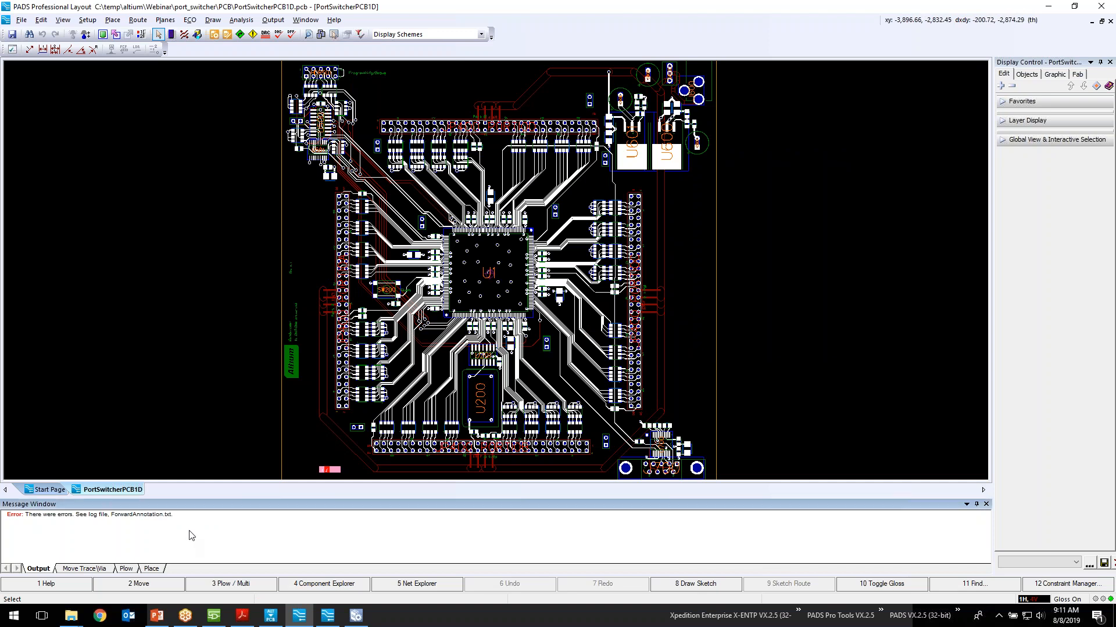
right_click(192, 535)
left_click(216, 541)
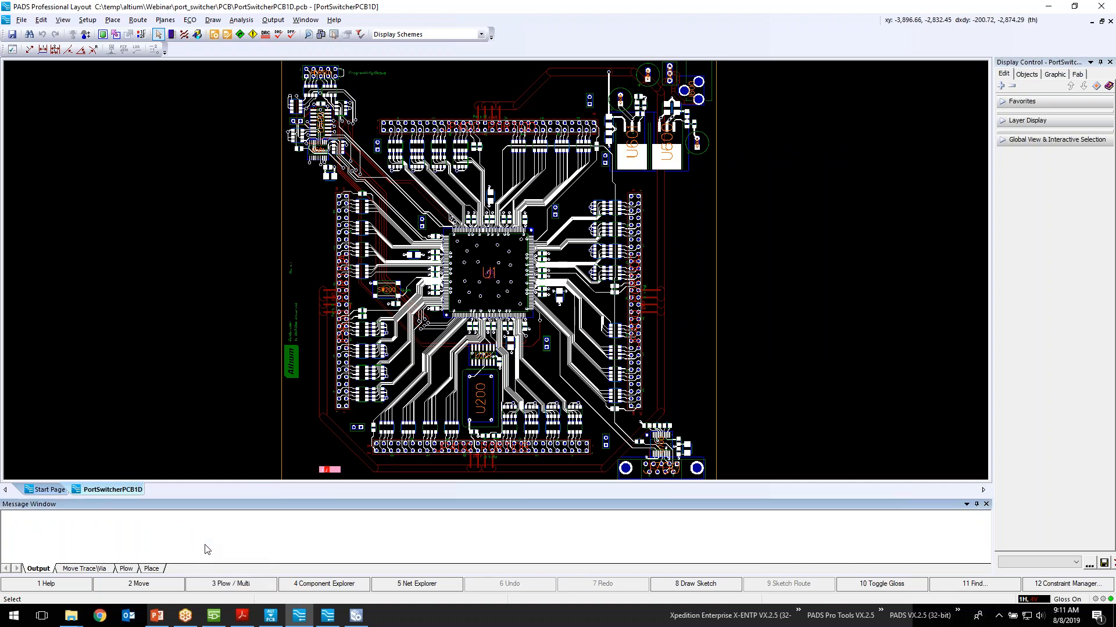
left_click(87, 20)
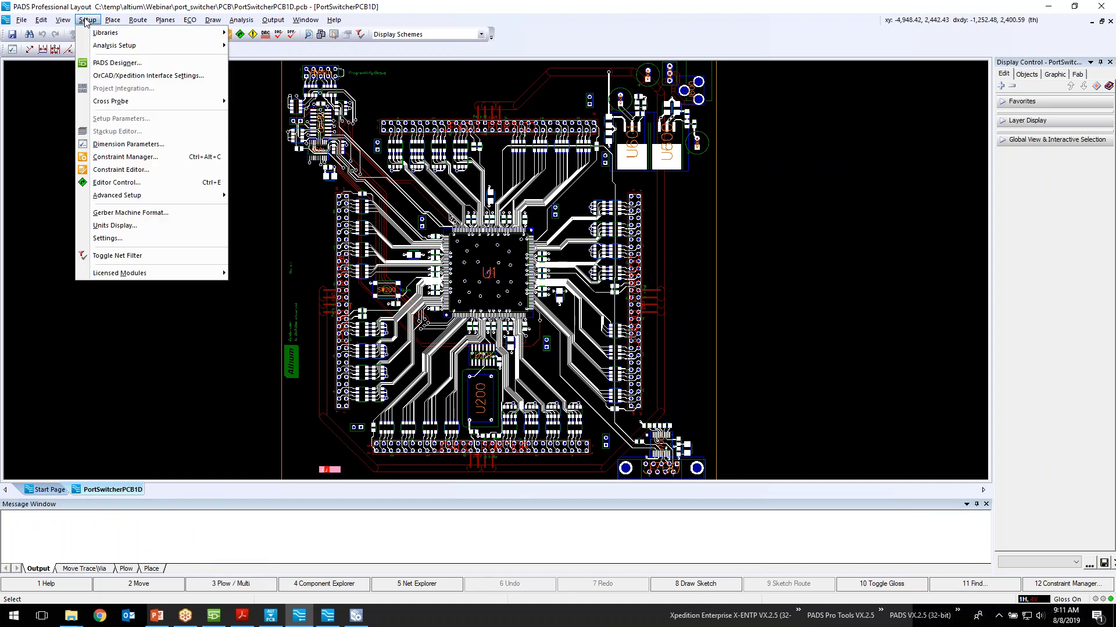
left_click(86, 22)
left_click(356, 616)
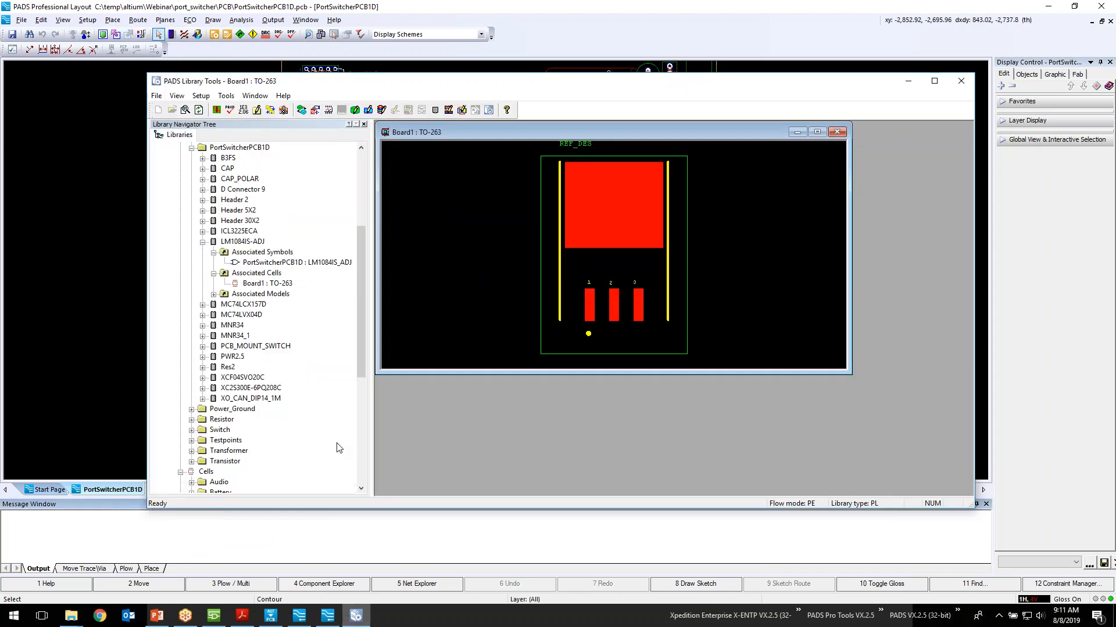
left_click(961, 81)
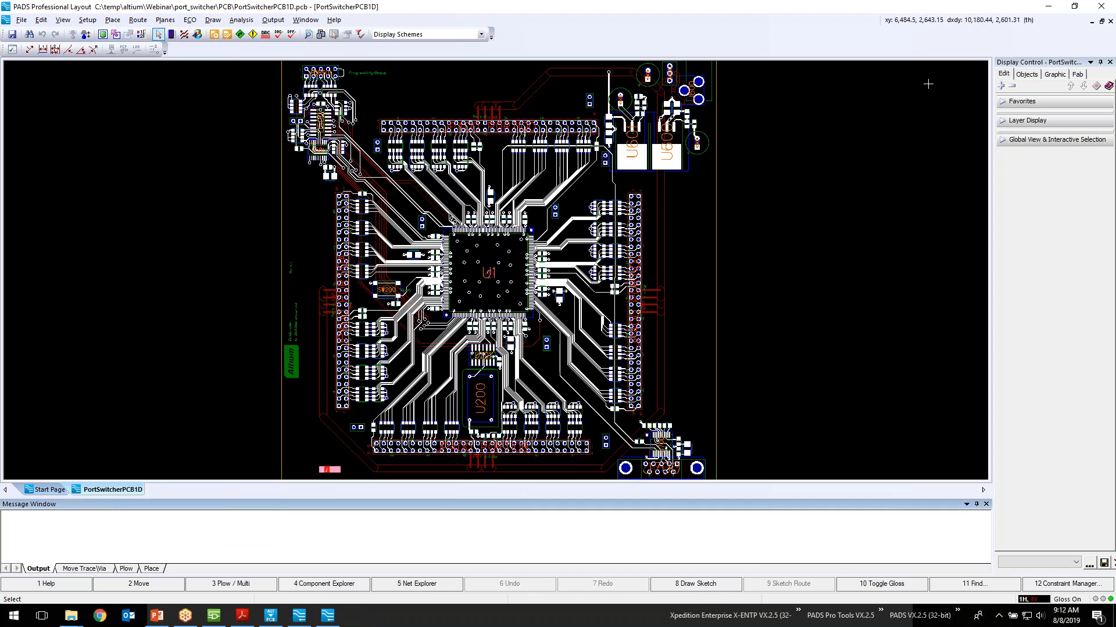
Forward annotate the changed connectivity to the board through Project Integration and back annotate the pending layout changes to the schematic.
left_click(88, 22)
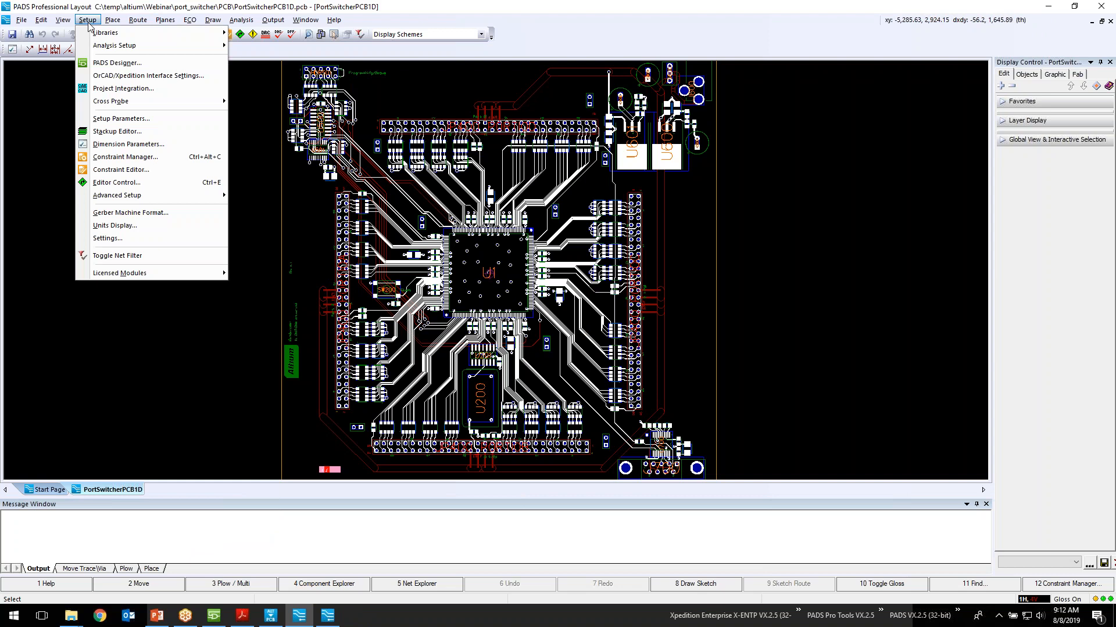
left_click(121, 88)
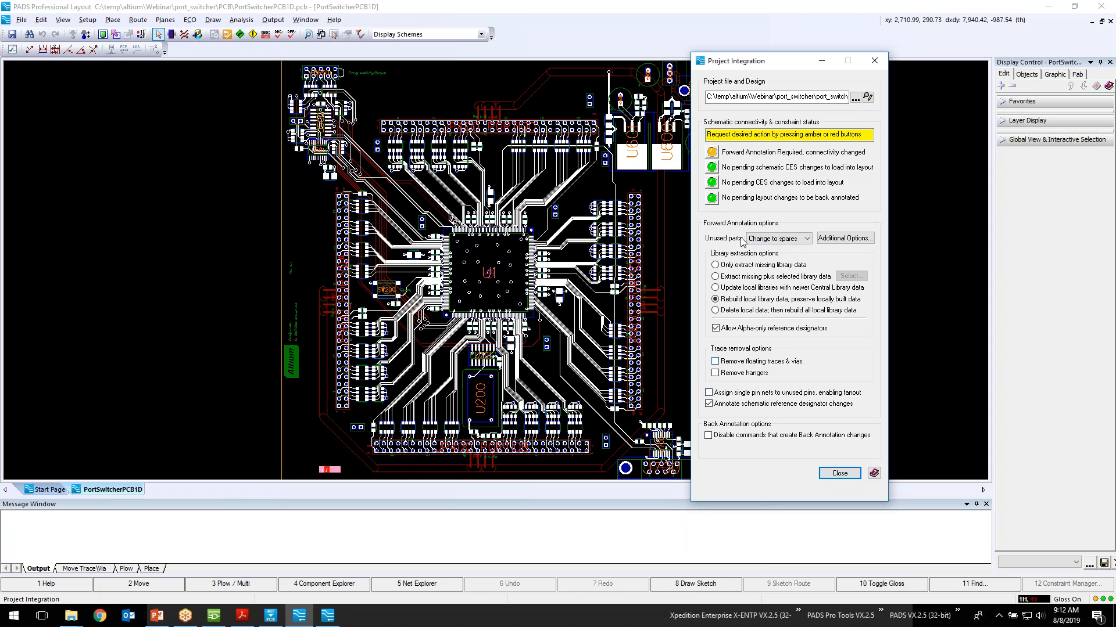
left_click(712, 153)
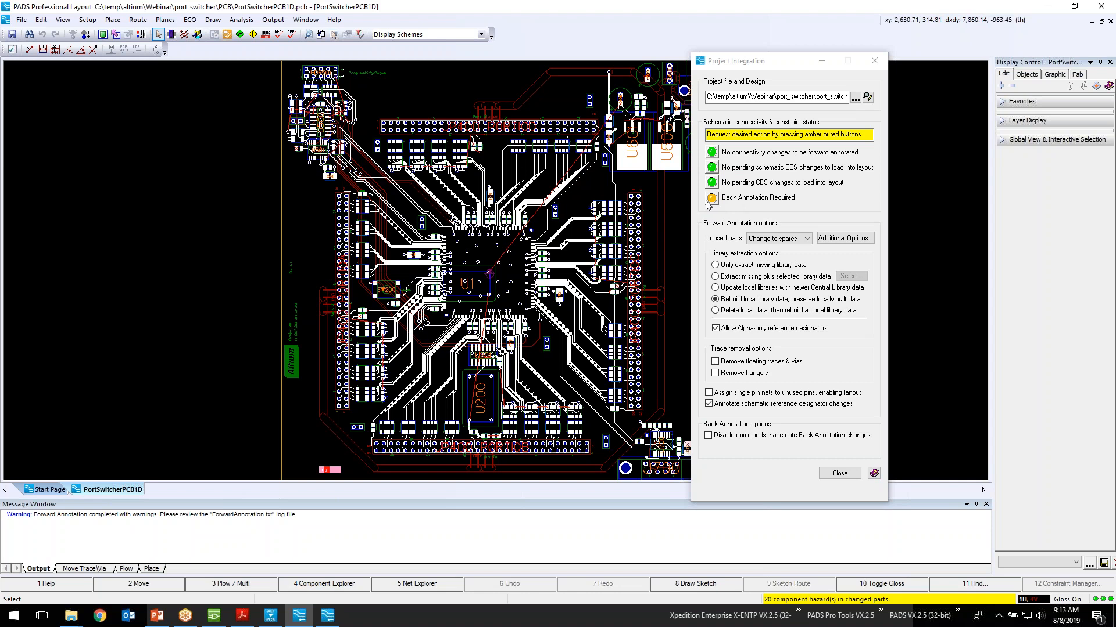
left_click(712, 198)
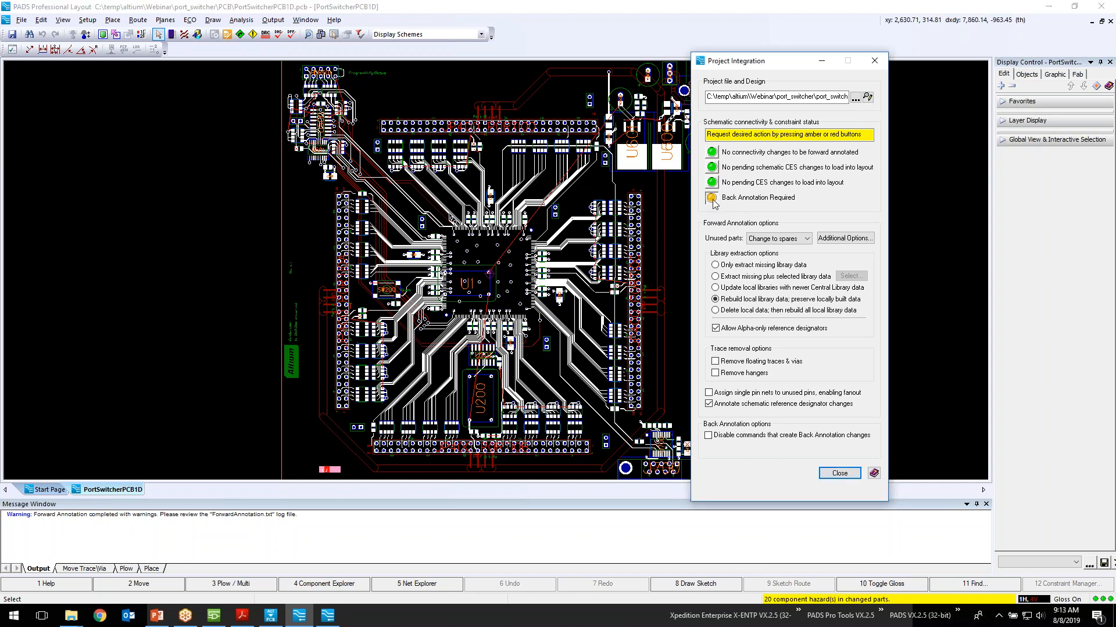
left_click(712, 198)
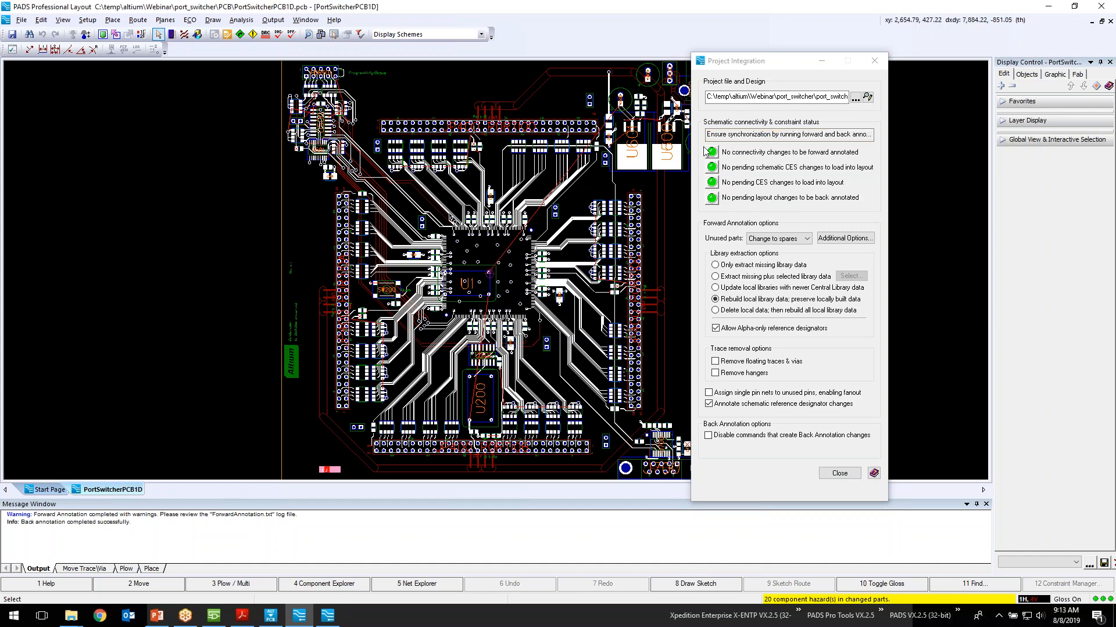
left_click(831, 474)
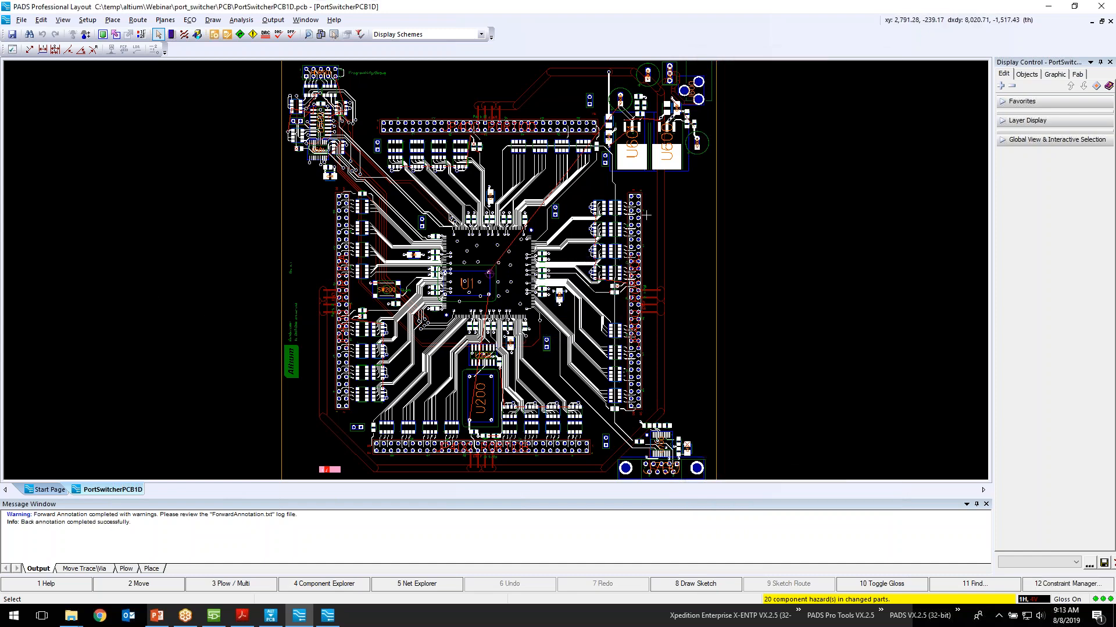
Show the FPGA_Symbol1 schematic in PADS Designer side by side with the PortSwitcherPCB1D layout, and switch the layout to place mode.
left_click_drag(497, 7, 1112, 117)
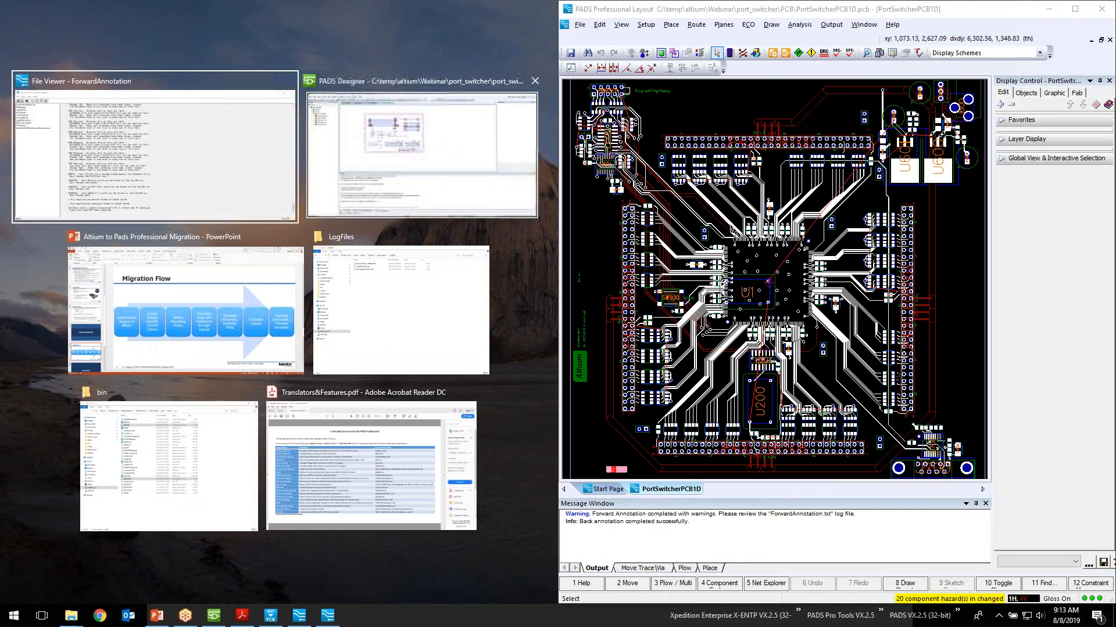
left_click(393, 133)
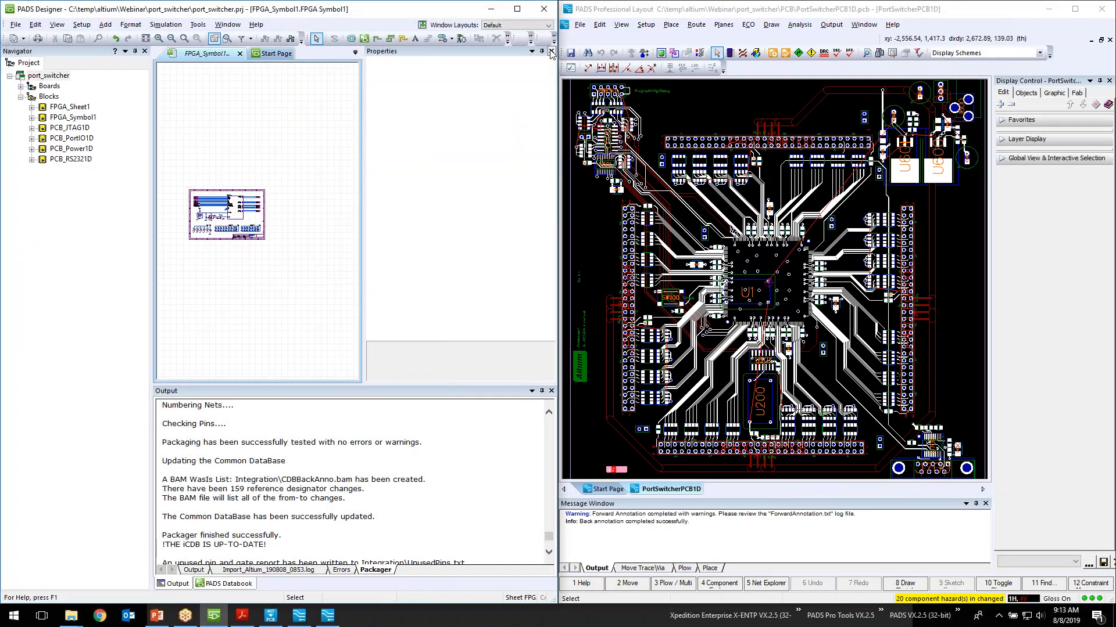
scroll(262, 213, "up", 3)
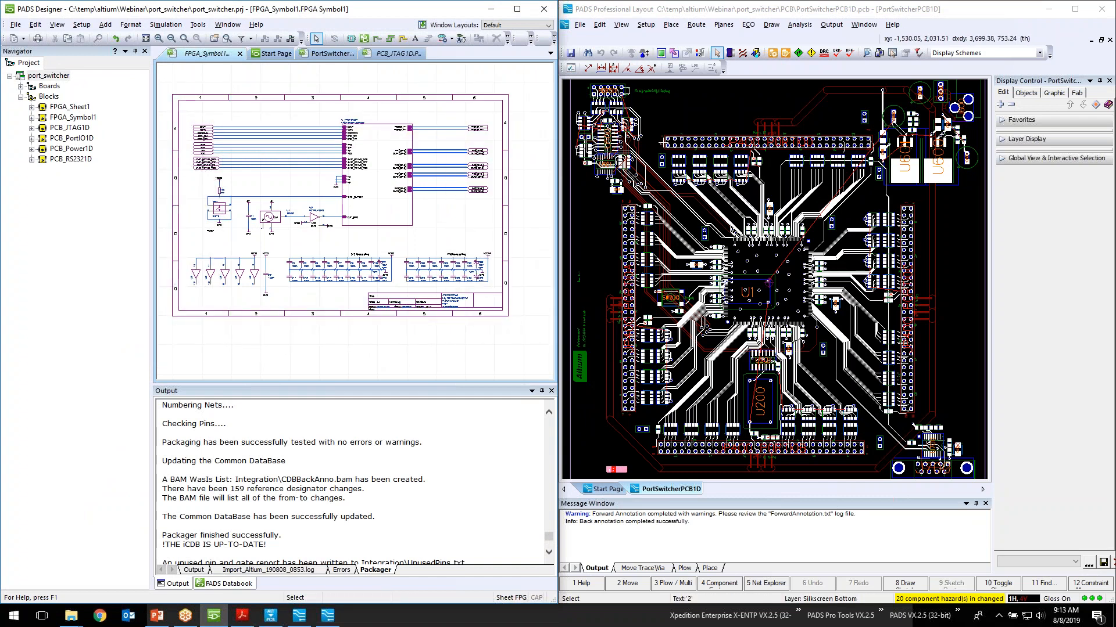
left_click(654, 153)
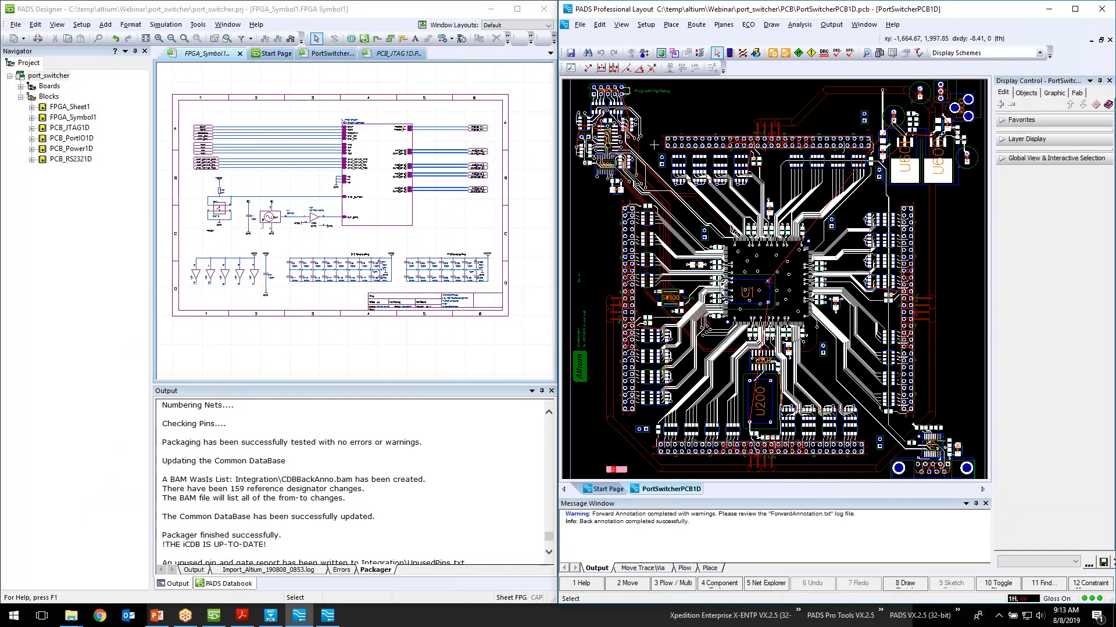
left_click(730, 53)
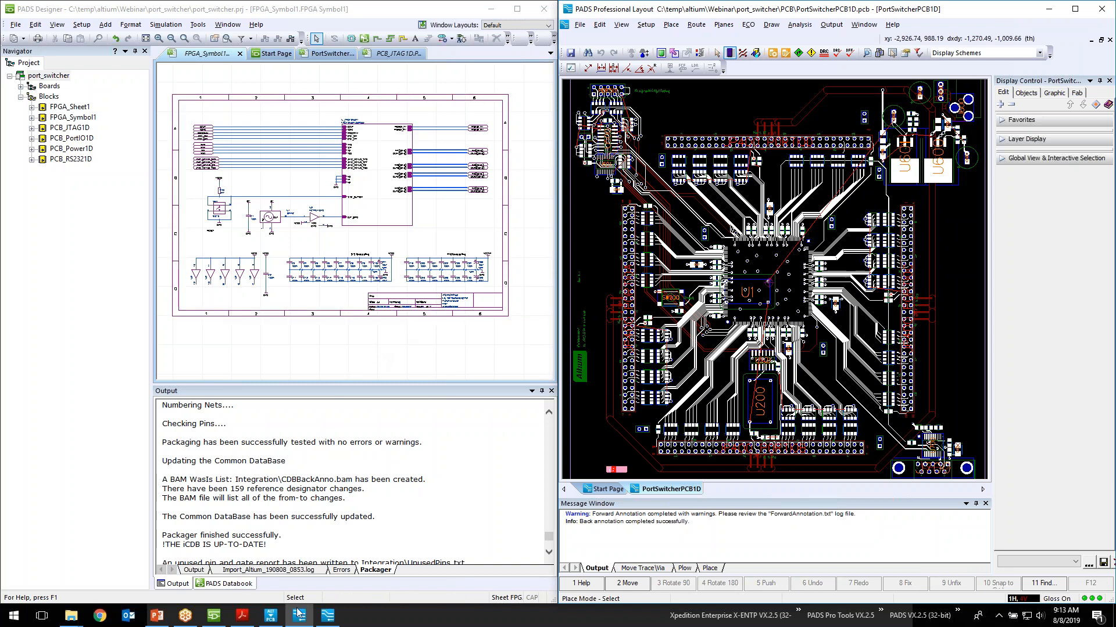
Switch to the Altium to Pads Professional Migration presentation in PowerPoint and show the "Questions?" slide.
left_click(153, 620)
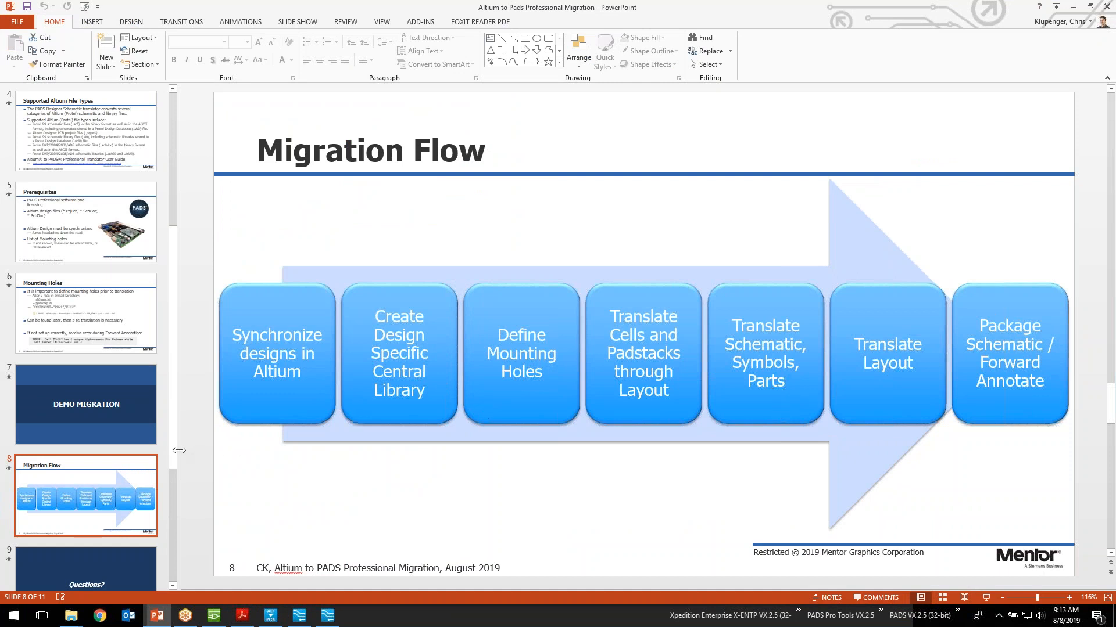
scroll(167, 494, "down", 3)
left_click(138, 480)
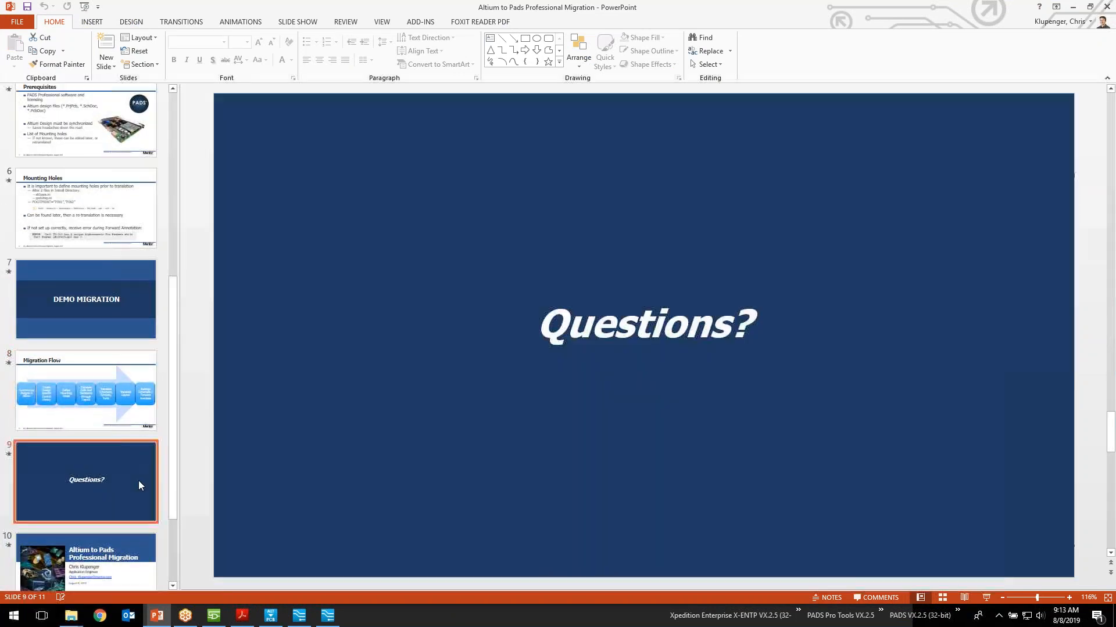